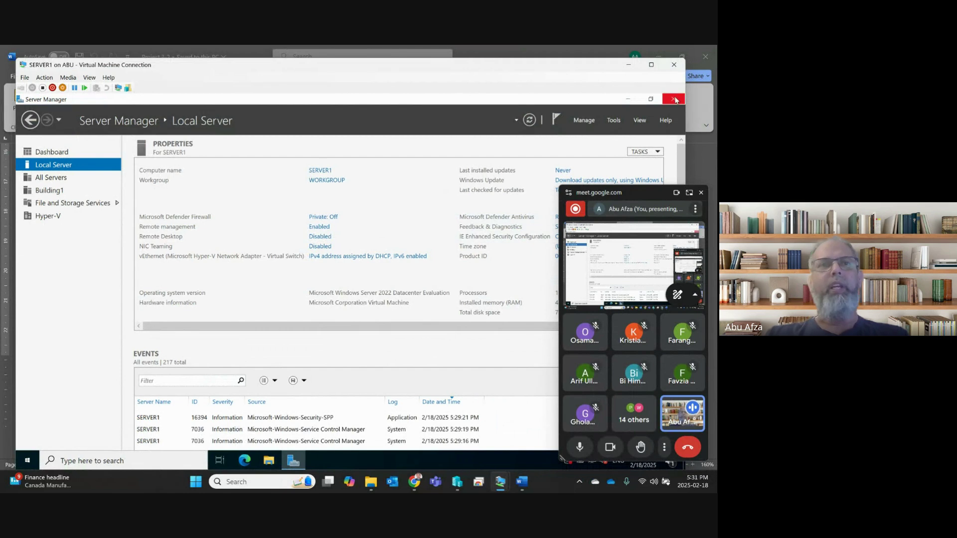
- Close Server Manager on SERVER1 and switch to the Project 3-2 document in Word, at its beginning
click(673, 99)
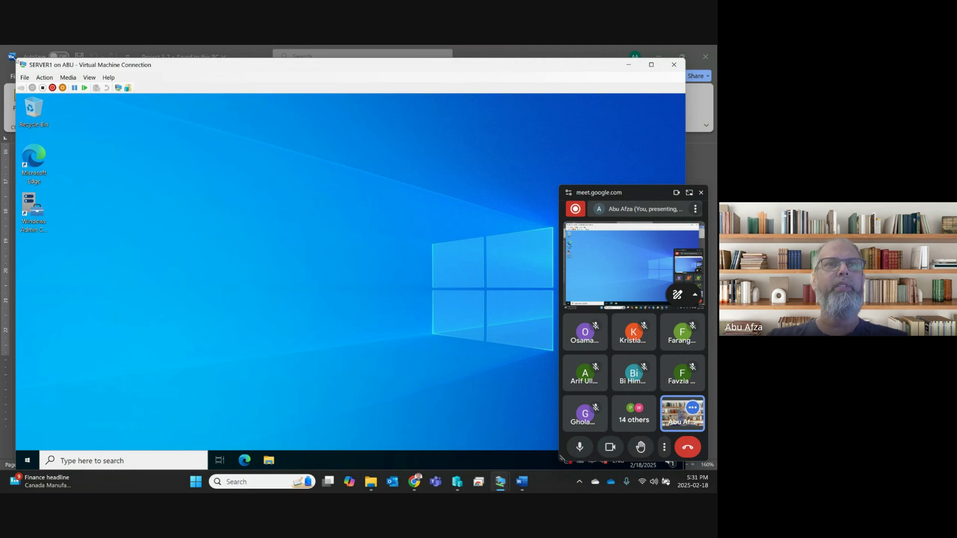
drag(17, 59, 99, 109)
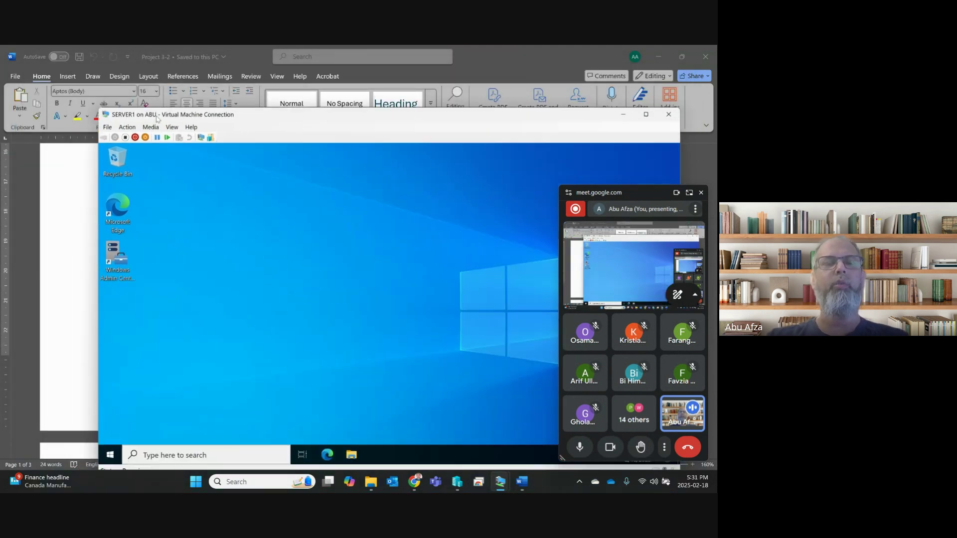
drag(157, 118, 64, 60)
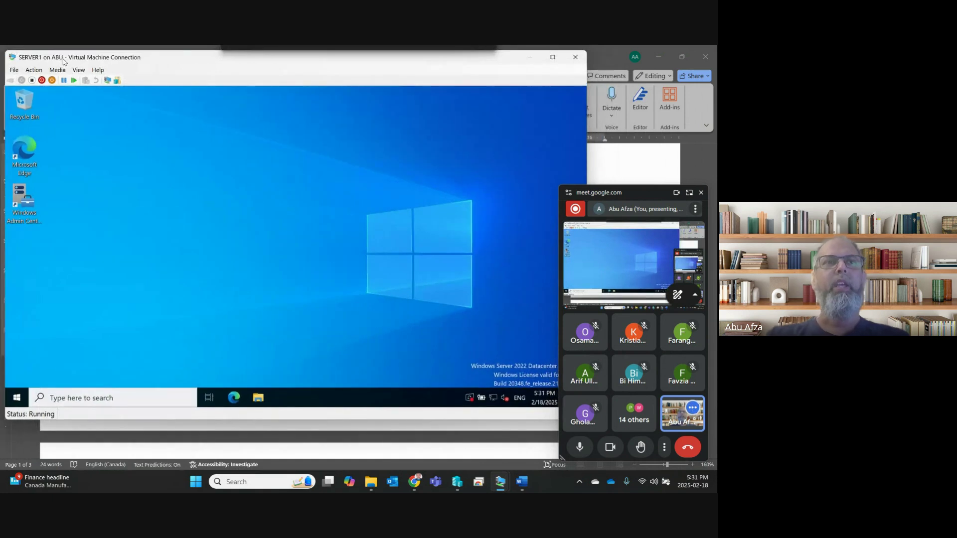
click(604, 61)
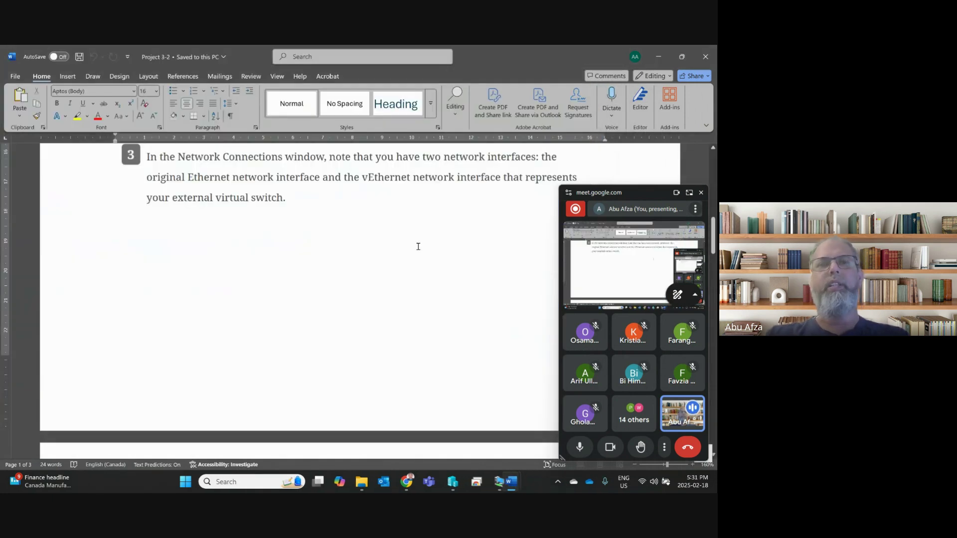
scroll(398, 250, up, 15)
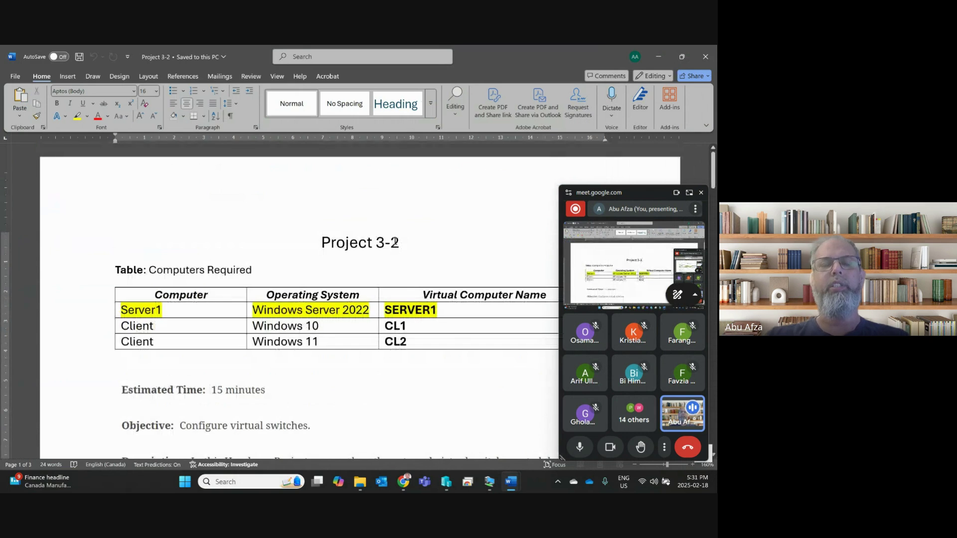
- Move the meeting window out of the way and arrange the SERVER1 virtual machine and the Project 3-2 document side by side
click(631, 195)
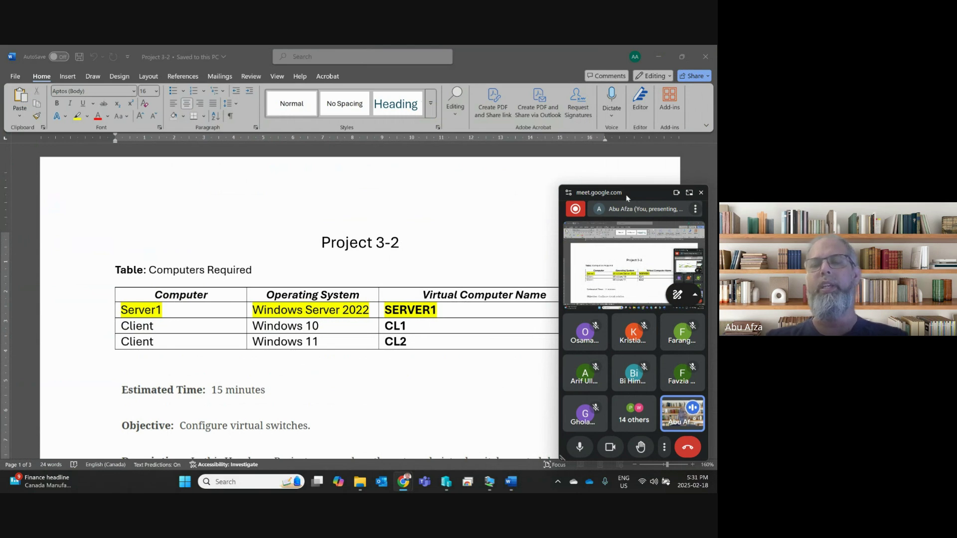
drag(629, 196, 674, 324)
mouse_move(677, 59)
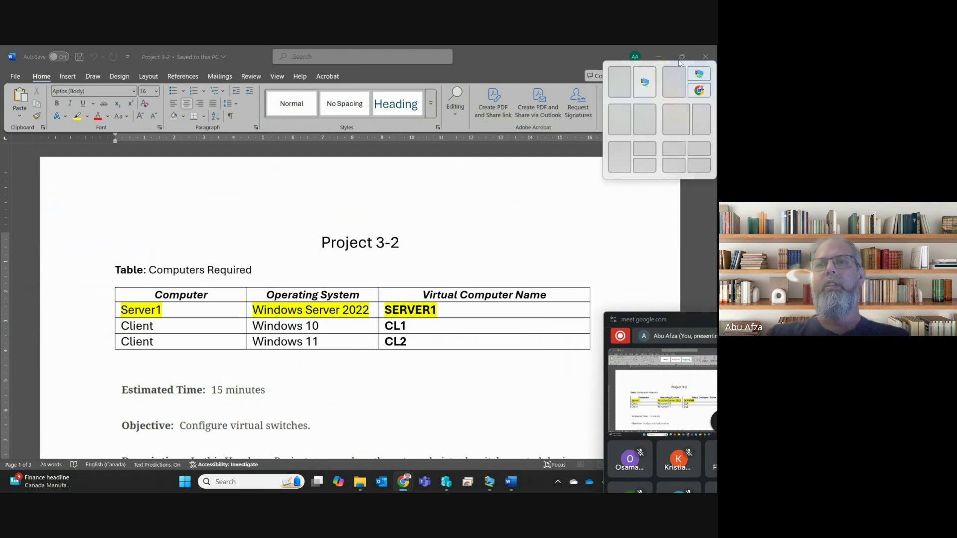
click(701, 82)
click(284, 208)
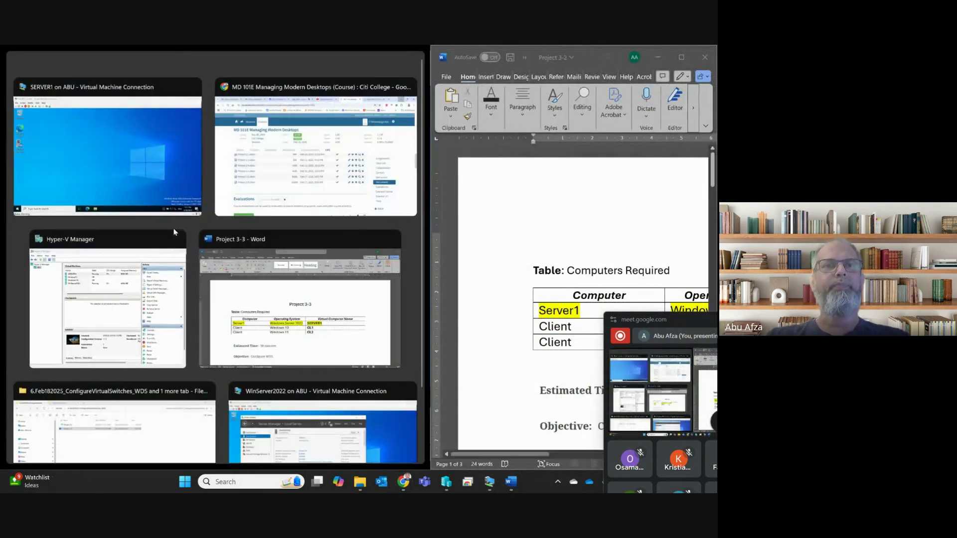
click(143, 153)
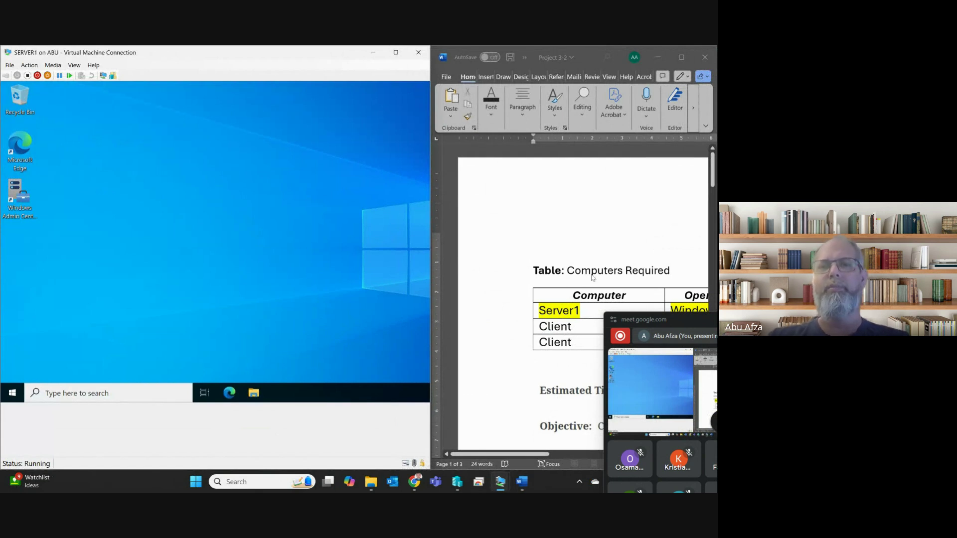
- Follow instruction 1 of the project document by launching Server Manager on SERVER1
scroll(593, 277, down, 4)
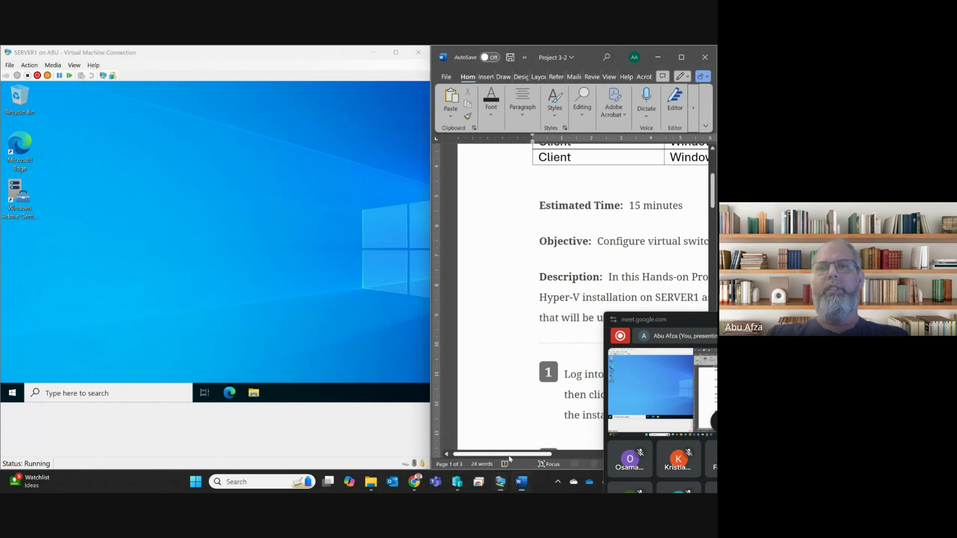
drag(498, 456, 534, 458)
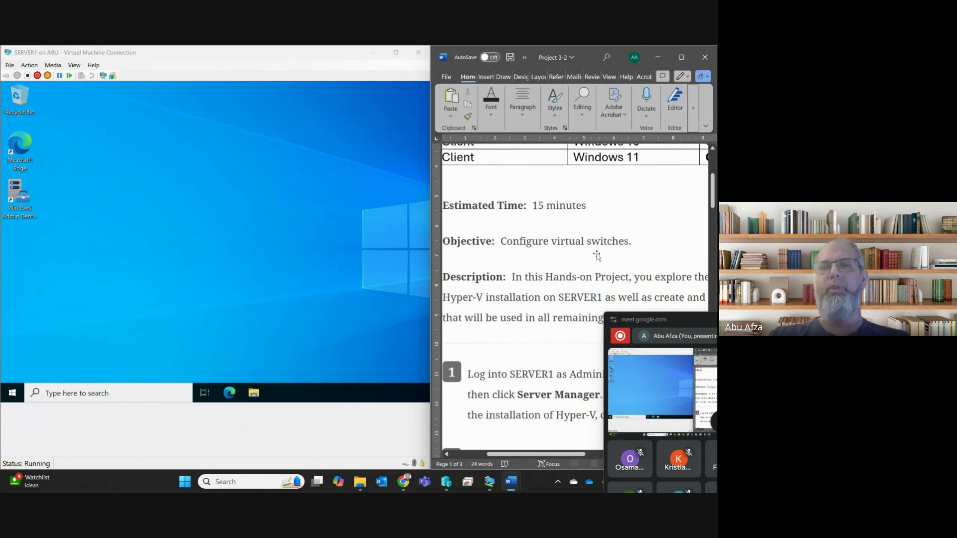
scroll(560, 269, down, 3)
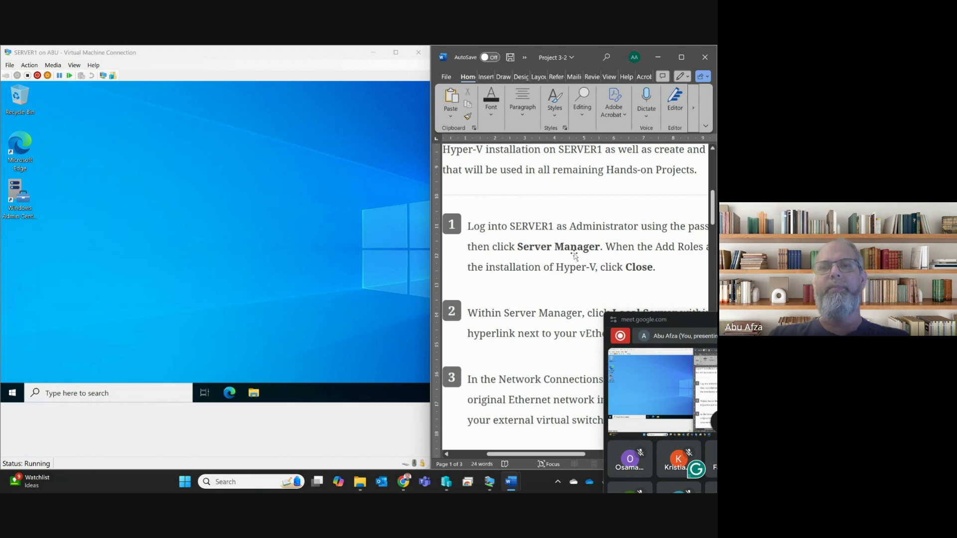
click(75, 392)
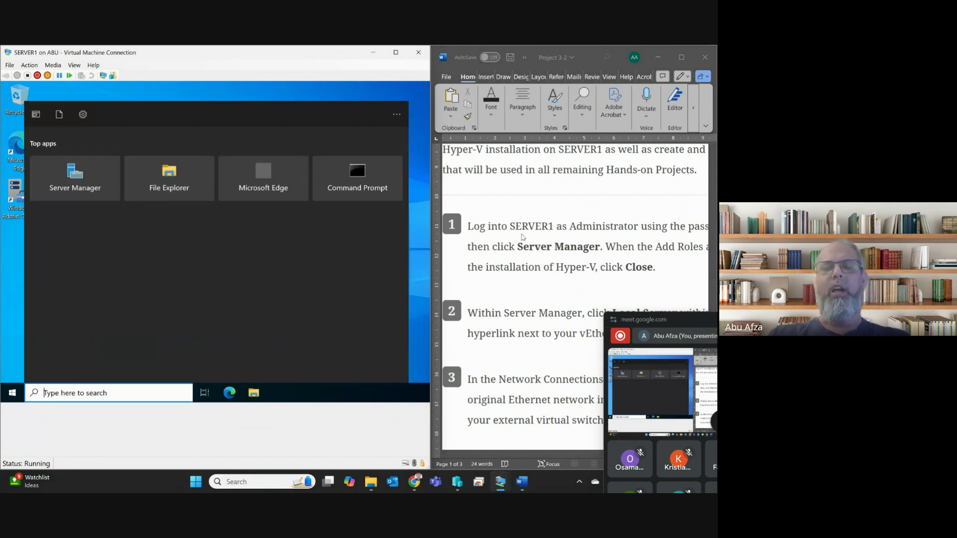
click(524, 238)
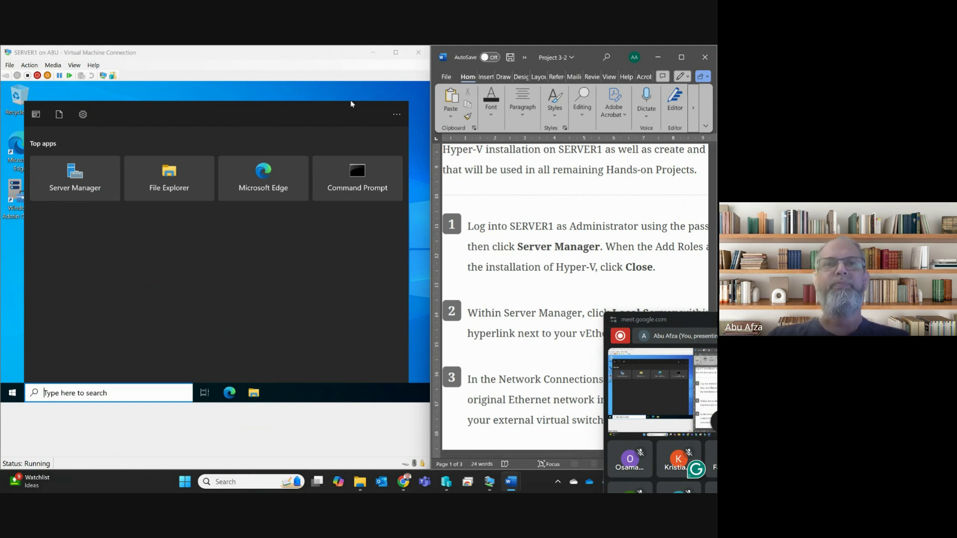
click(79, 188)
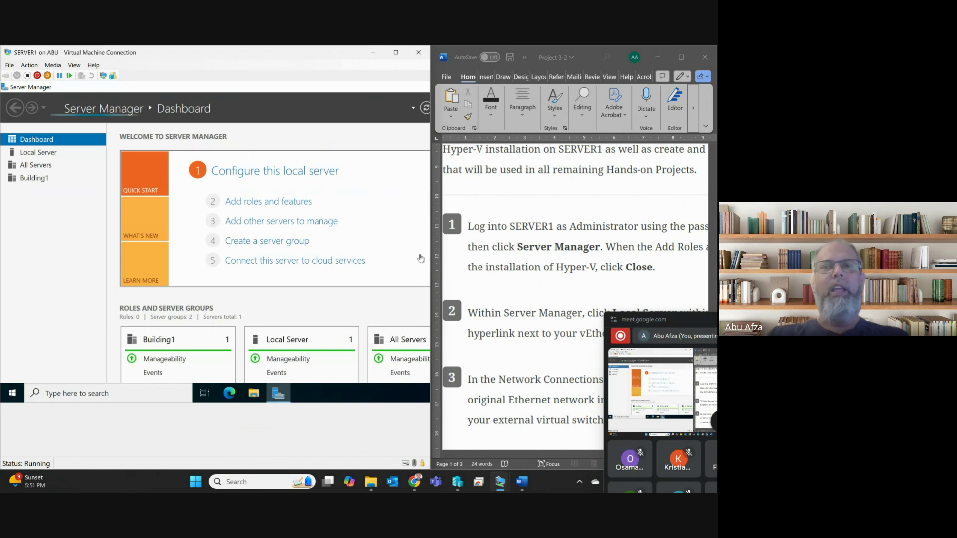
- Read instruction 2 in the project document and show the Local Server properties in Server Manager
click(540, 396)
scroll(545, 456, right, 3)
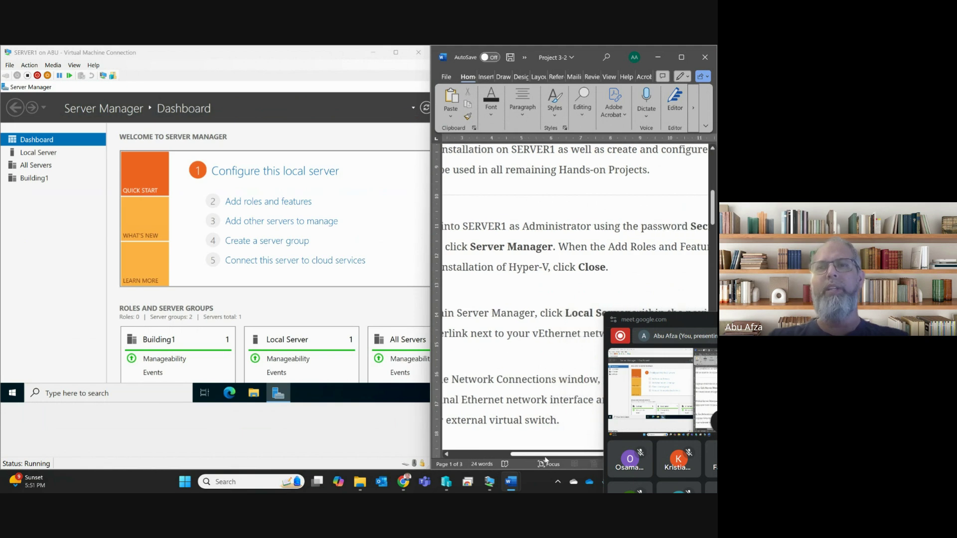
drag(546, 455, 519, 459)
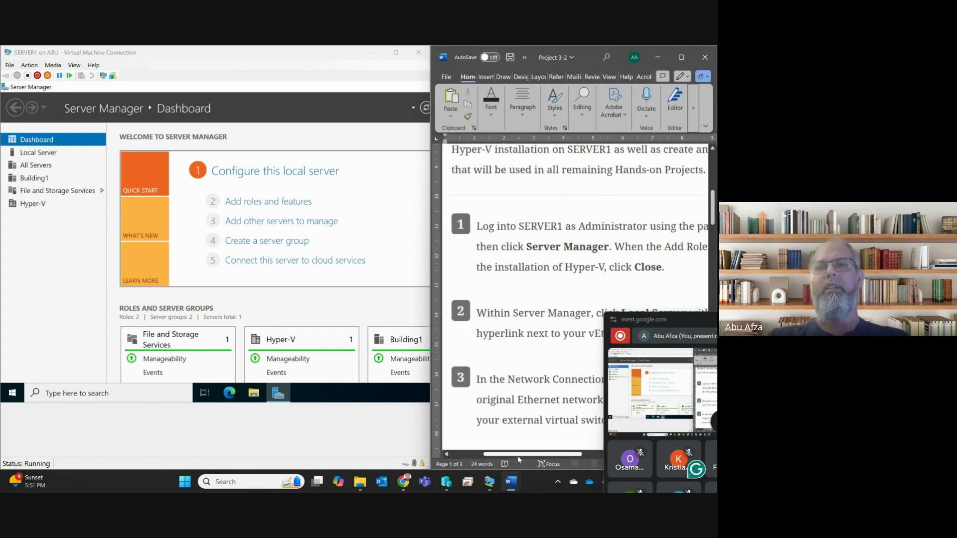
scroll(598, 285, down, 3)
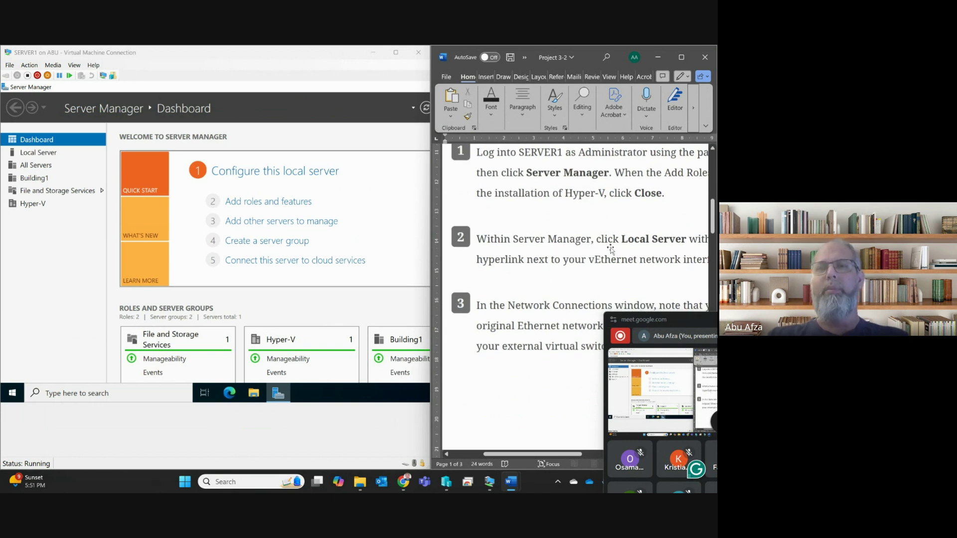
mouse_move(548, 454)
mouse_down()
mouse_move(619, 458)
mouse_move(543, 461)
mouse_up()
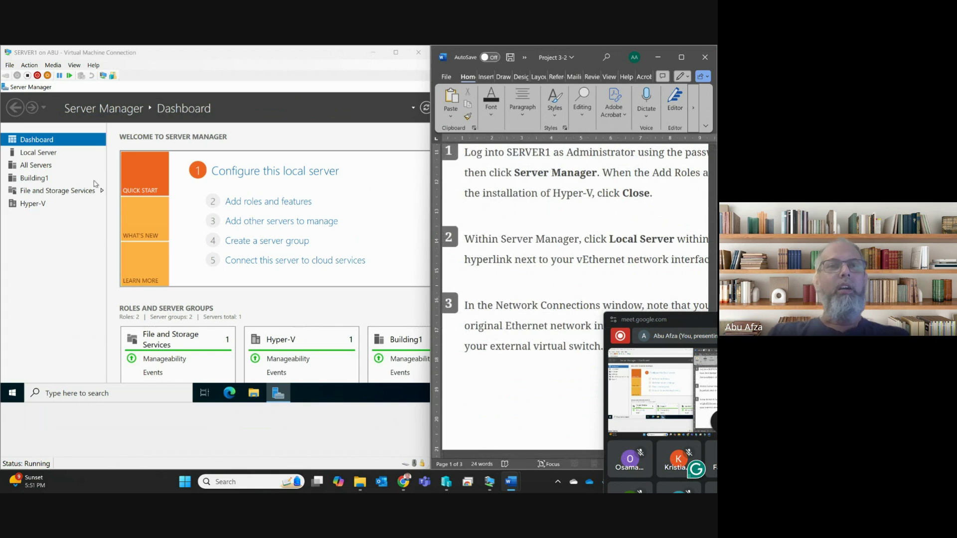
click(39, 153)
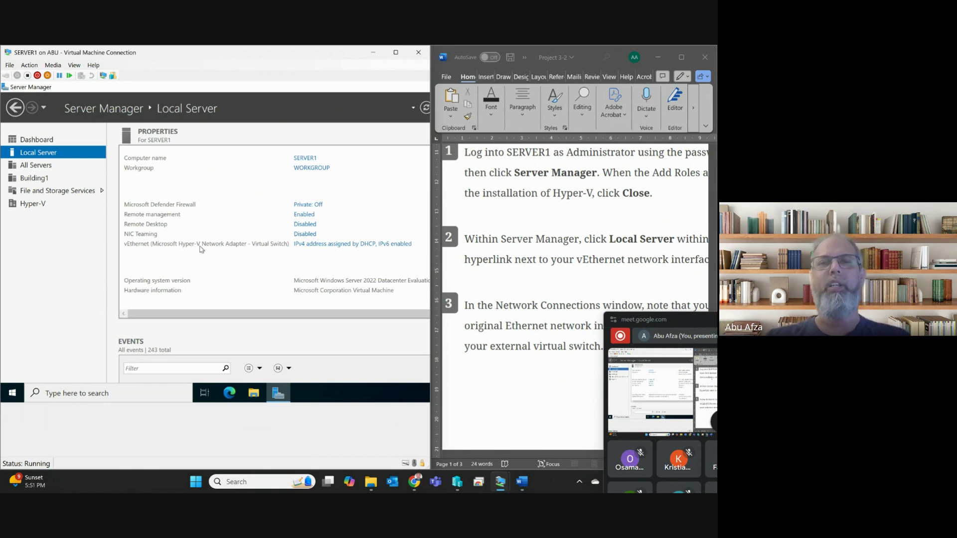
- Open the Network Connections window from the vEthernet adapter's address link in the Local Server properties
scroll(536, 284, down, 3)
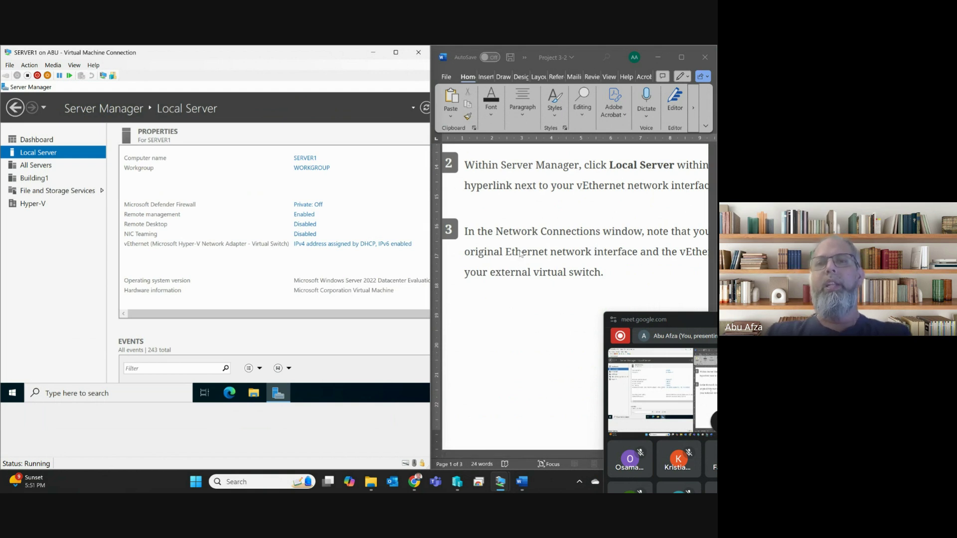
click(528, 432)
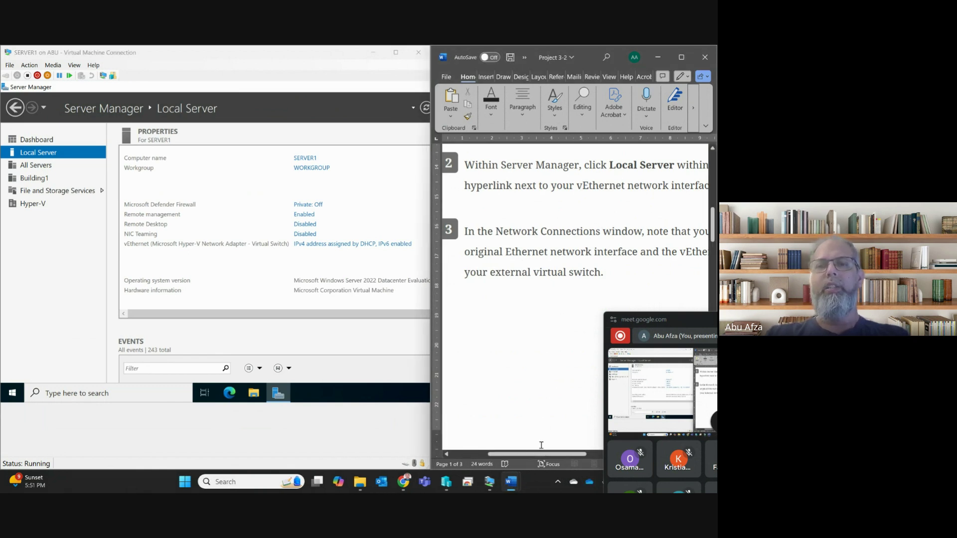
scroll(542, 445, right, 5)
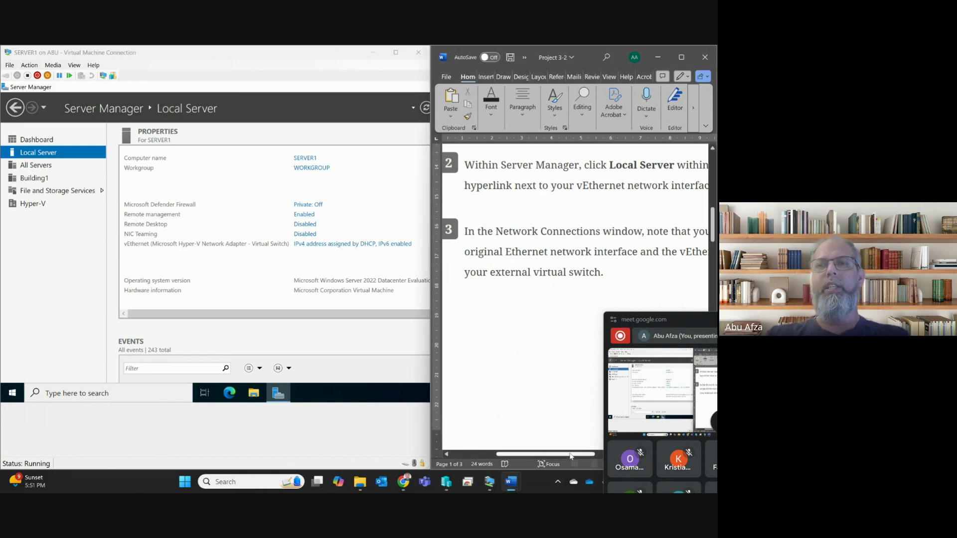
click(328, 246)
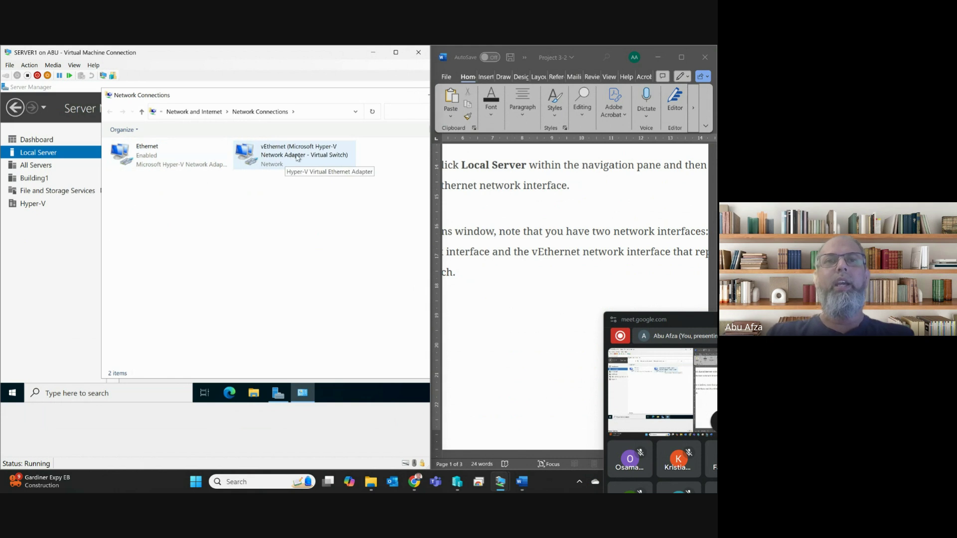
- Read the adapter instructions in the project document and examine the vEthernet adapter's status and network connection details
click(558, 235)
drag(568, 454, 471, 455)
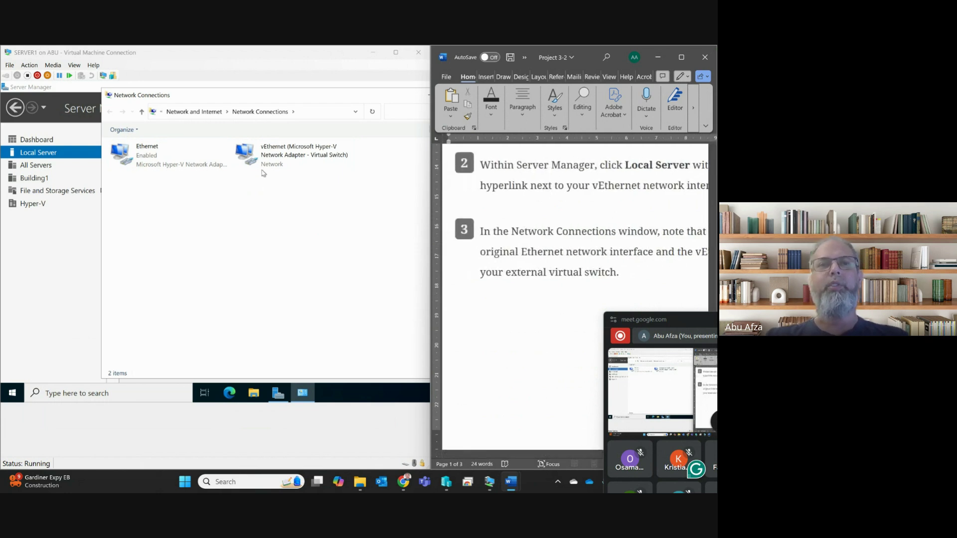
scroll(571, 299, down, 10)
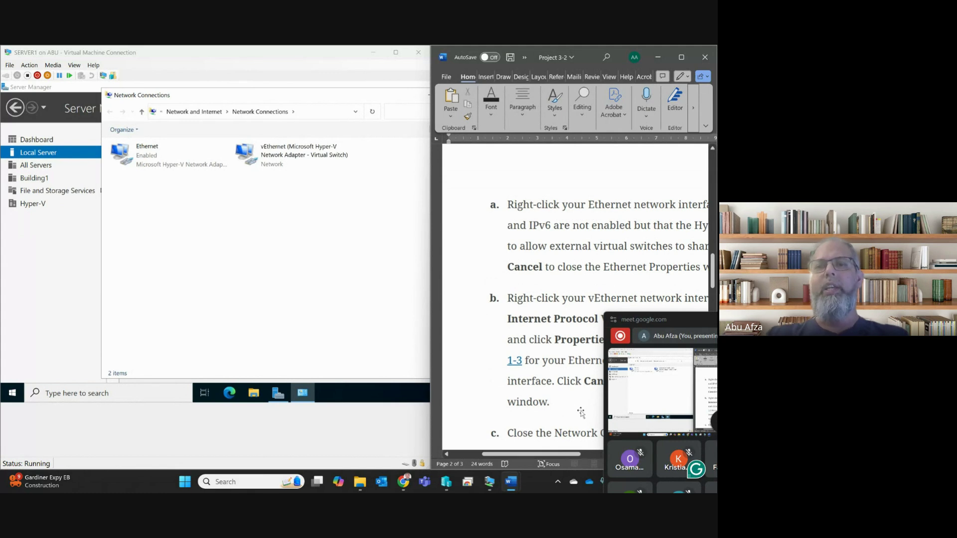
drag(566, 454, 586, 452)
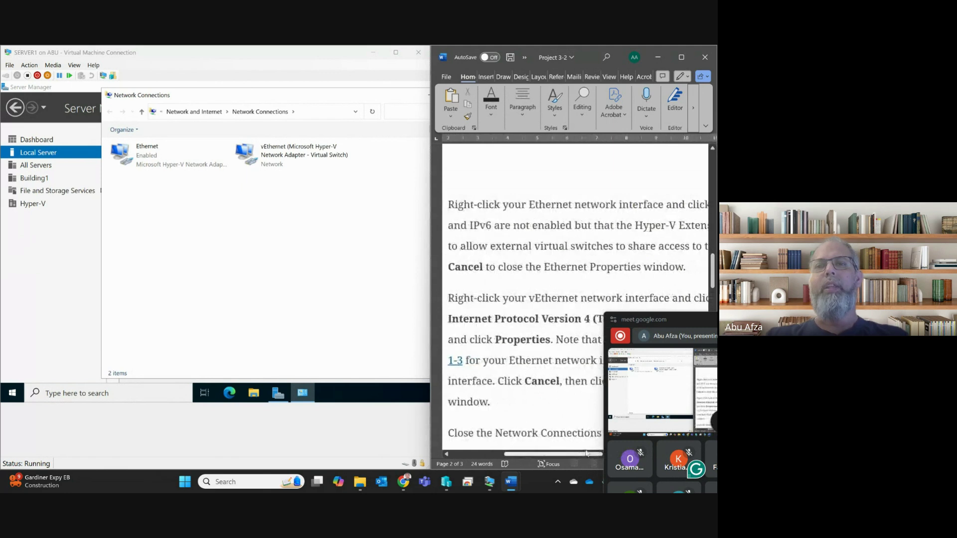
scroll(536, 274, down, 2)
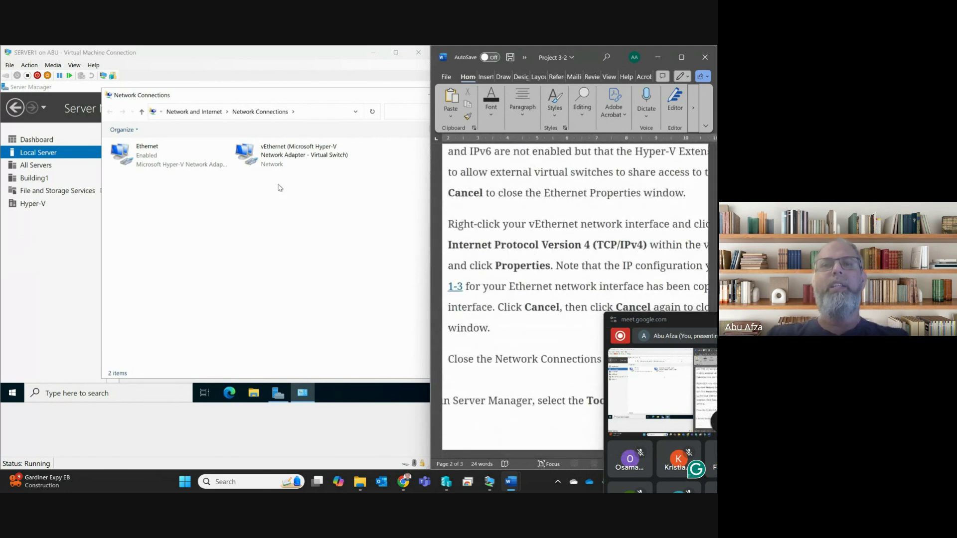
double_click(257, 158)
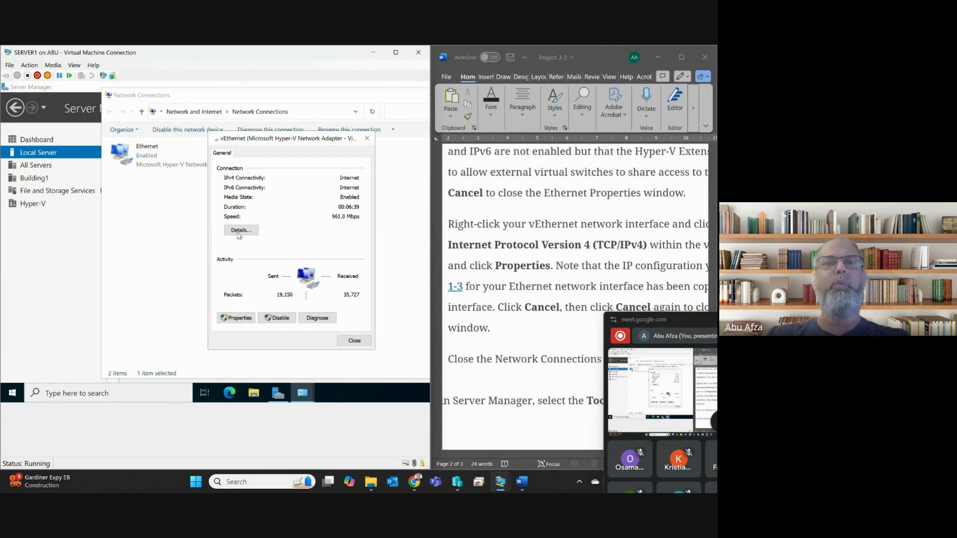
click(240, 232)
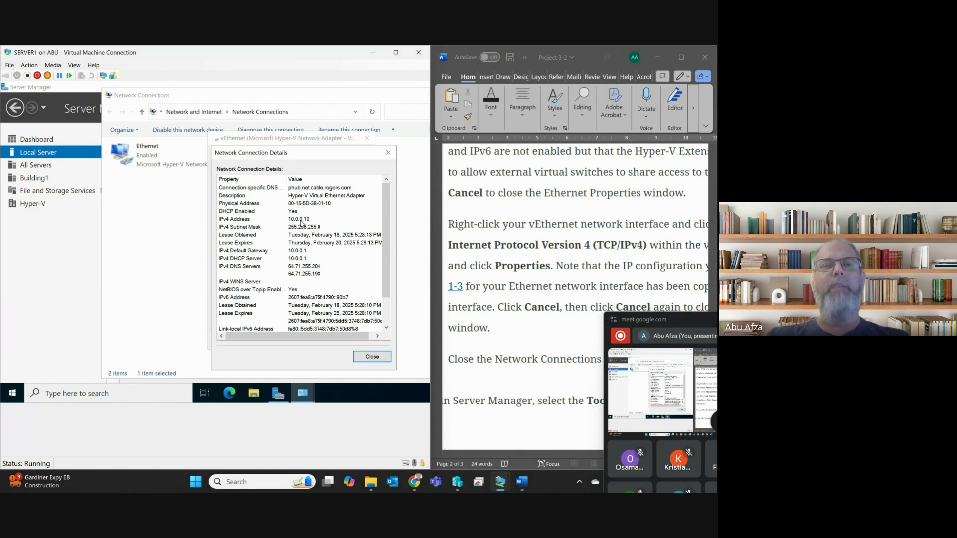
click(372, 356)
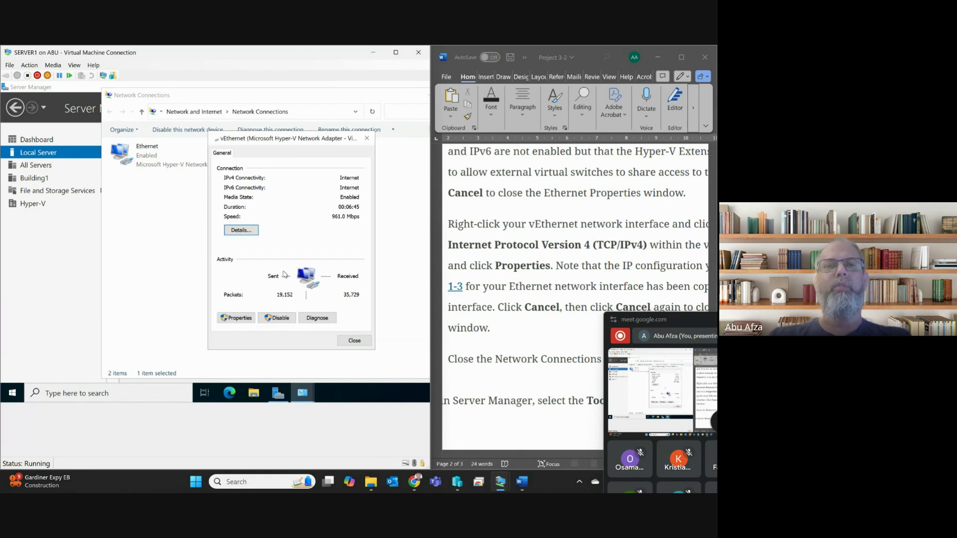
- Inspect the vEthernet adapter's Internet Protocol Version 4 (TCP/IPv4) properties, then cancel both properties dialogs
key(Return)
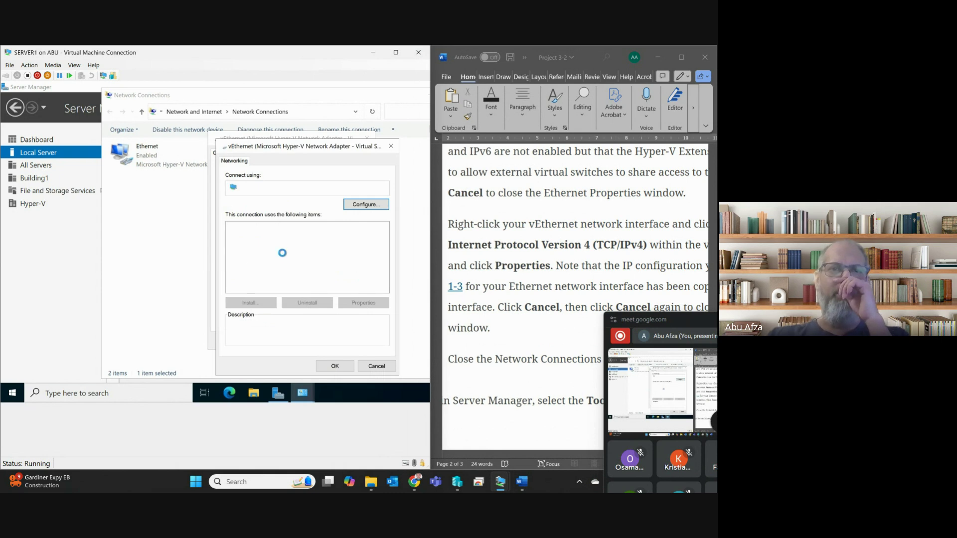
double_click(297, 250)
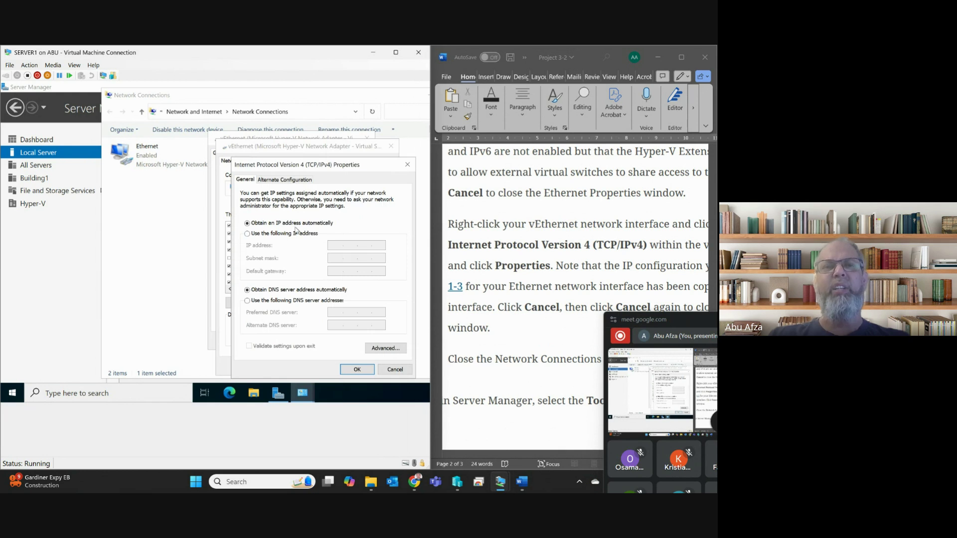
click(395, 369)
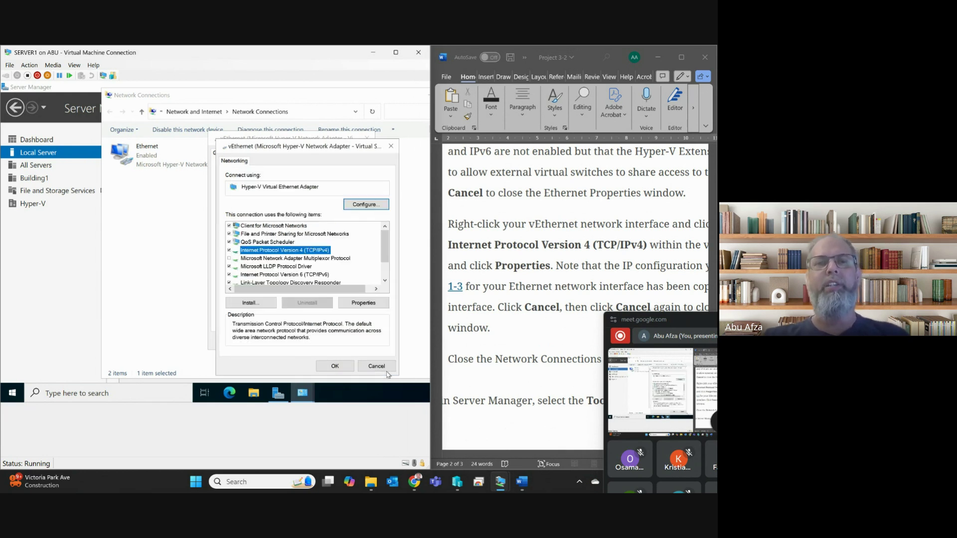
click(377, 368)
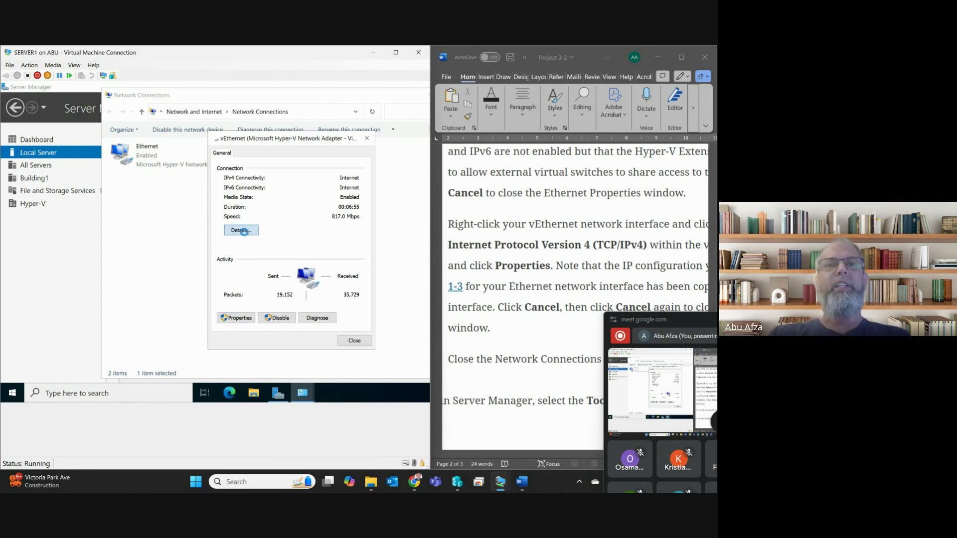
- Examine the vEthernet adapter's network connection details, check the project instructions, and close the adapter's details and status windows
click(249, 230)
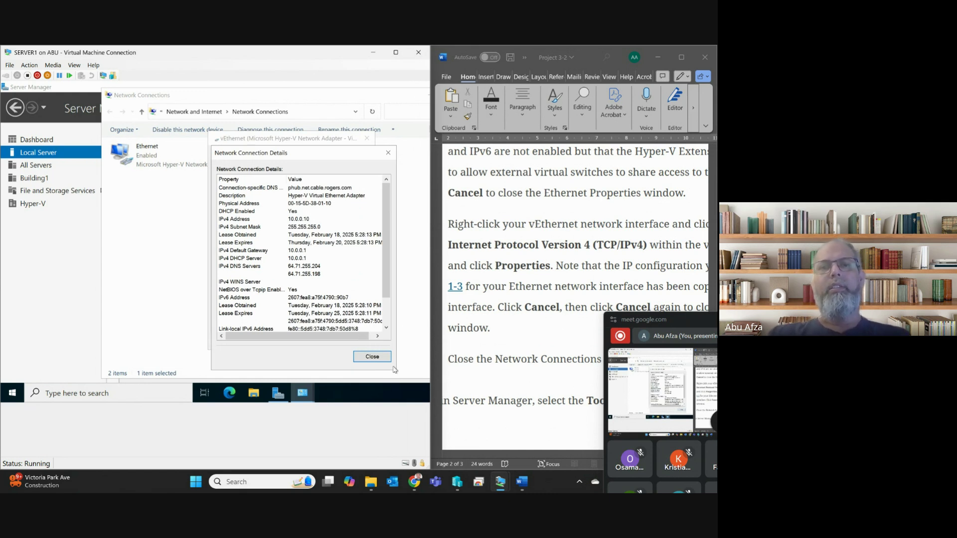
click(378, 360)
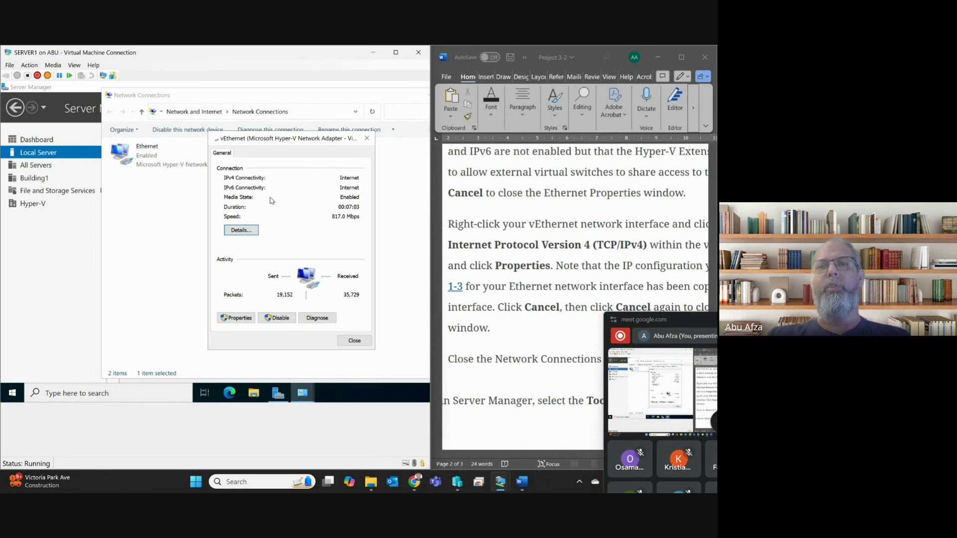
click(503, 273)
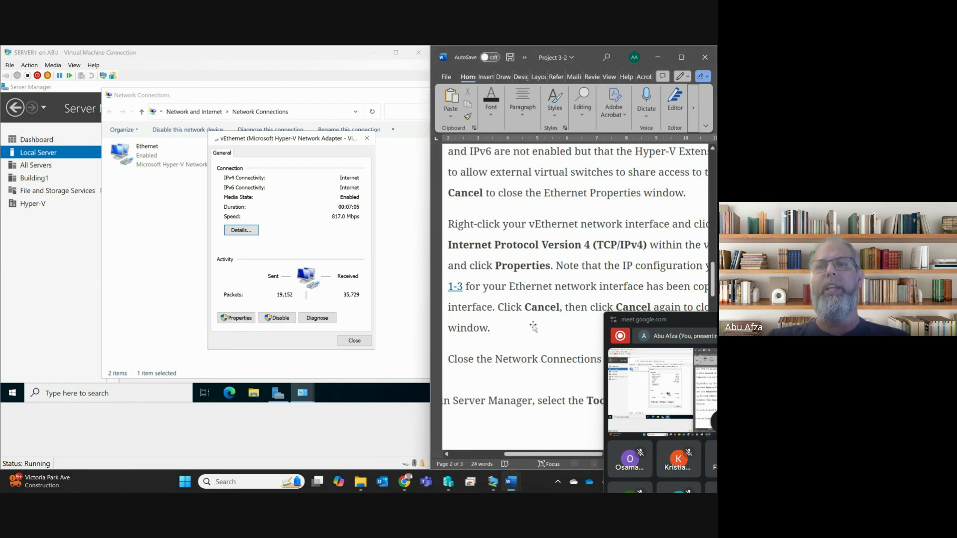
scroll(519, 319, down, 2)
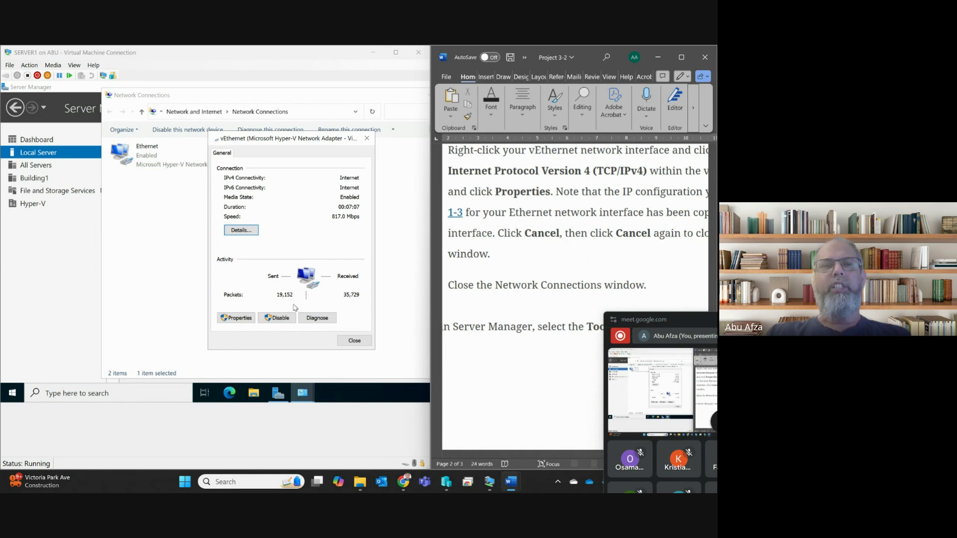
click(351, 340)
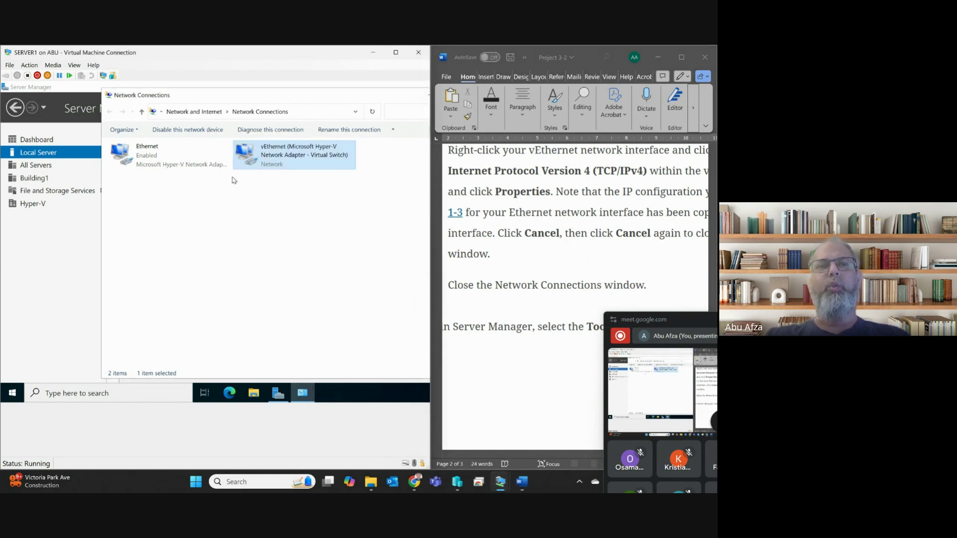
- Read the next instructions in the project document and close the Network Connections window on SERVER1
scroll(481, 317, down, 3)
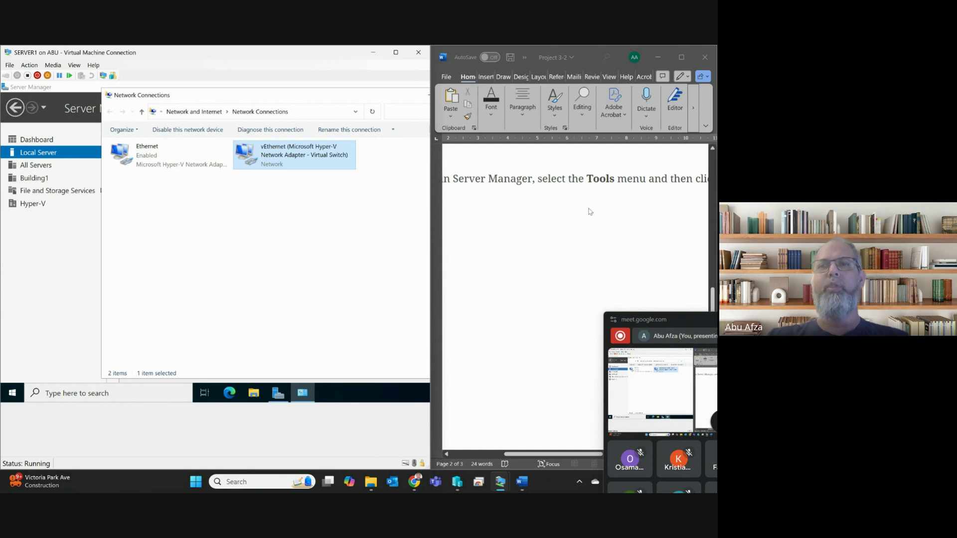
click(565, 257)
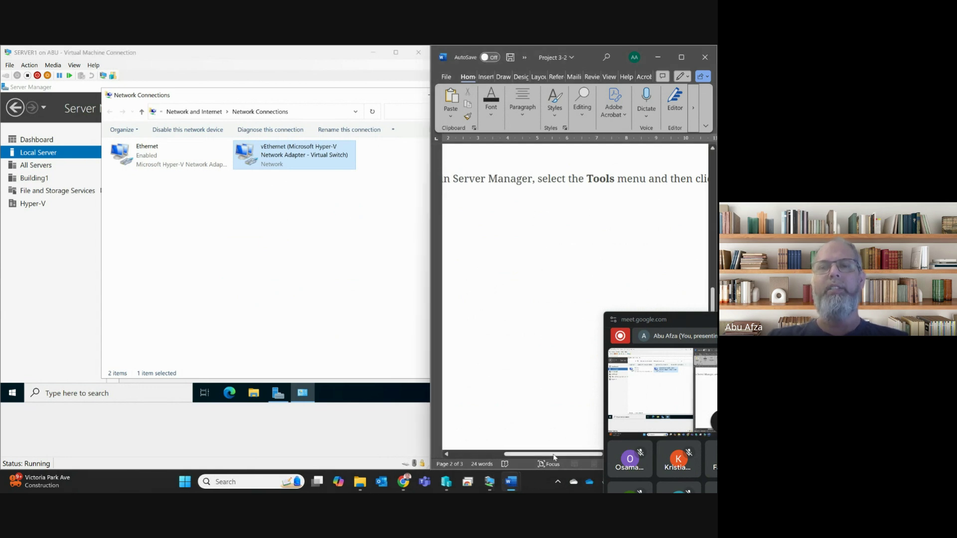
drag(553, 454, 605, 451)
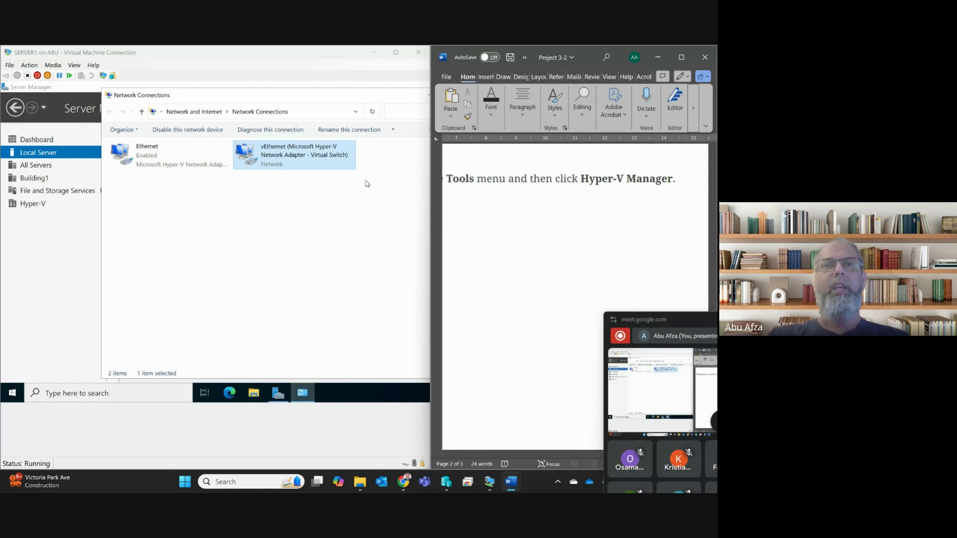
click(377, 96)
key(alt+F4)
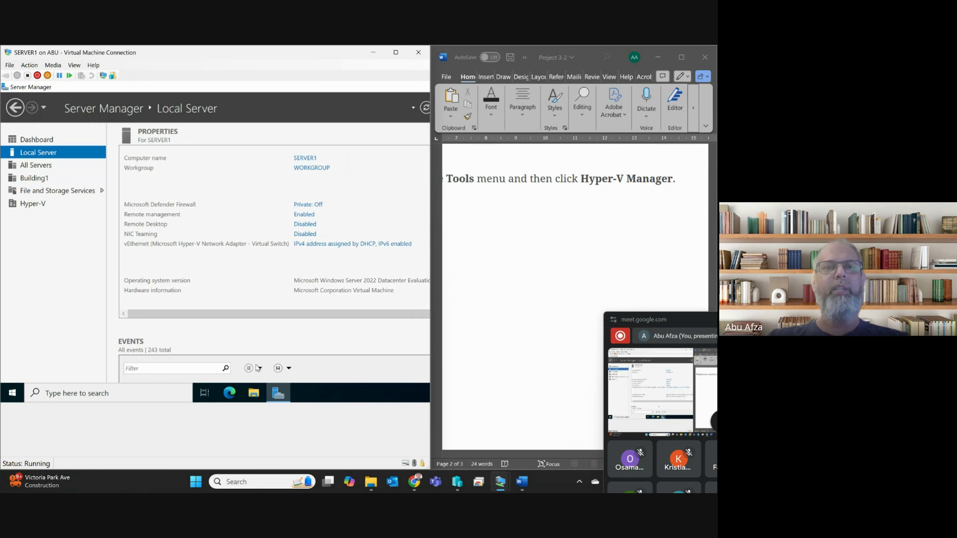
- Launch Hyper-V Manager from Server Manager on SERVER1, keeping the virtual machine connection in a restored window
click(396, 53)
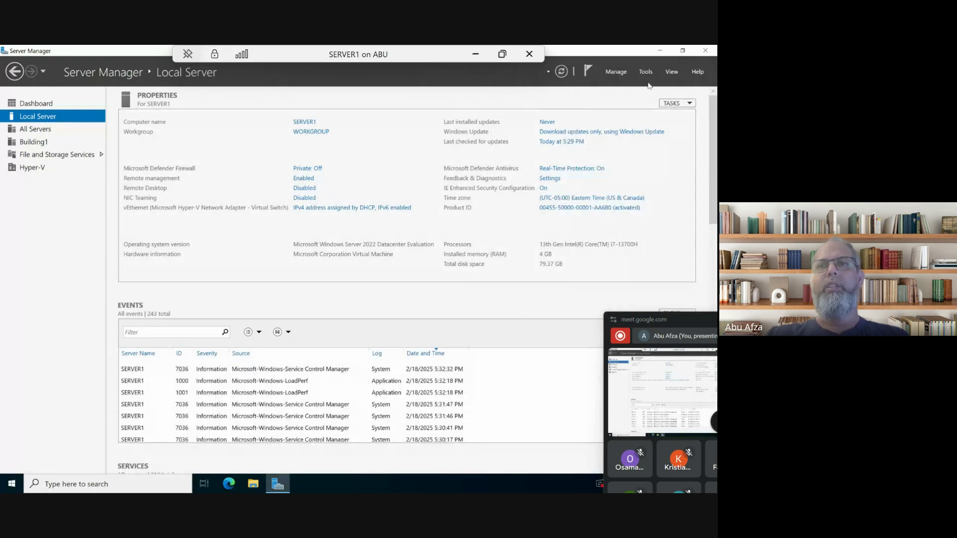
click(646, 71)
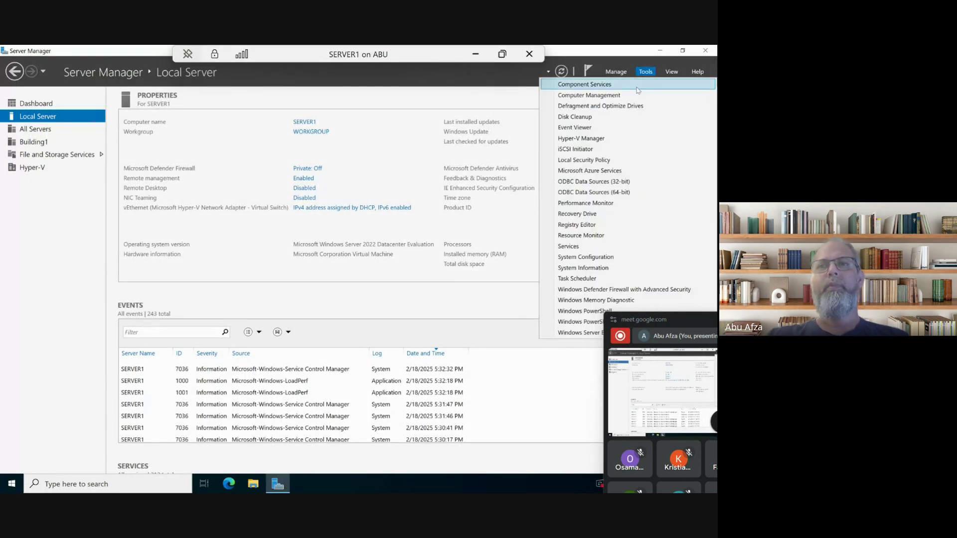
click(504, 56)
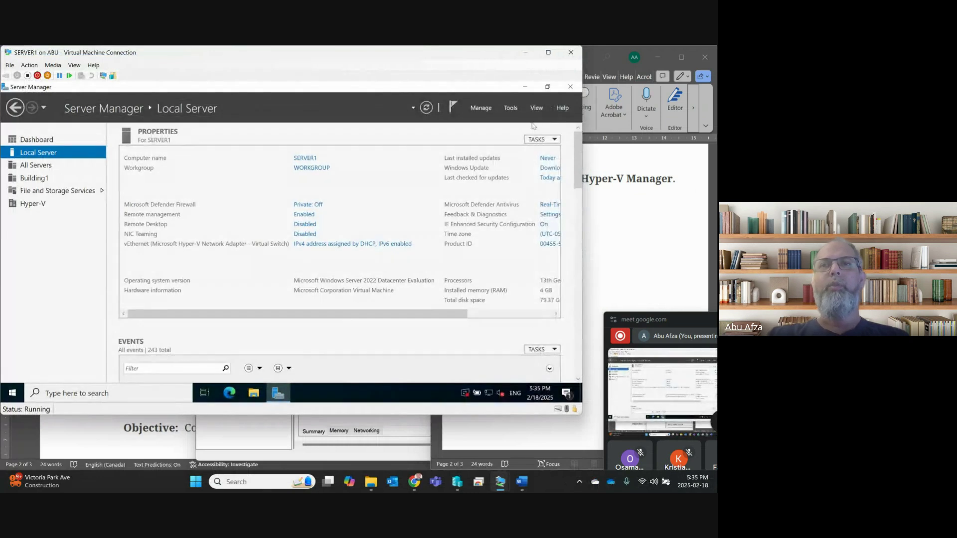
click(511, 108)
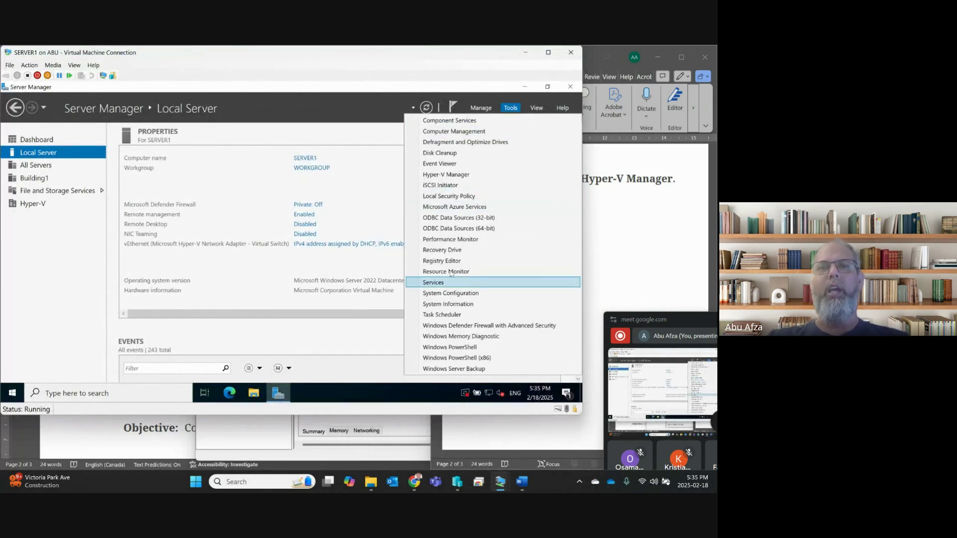
click(455, 175)
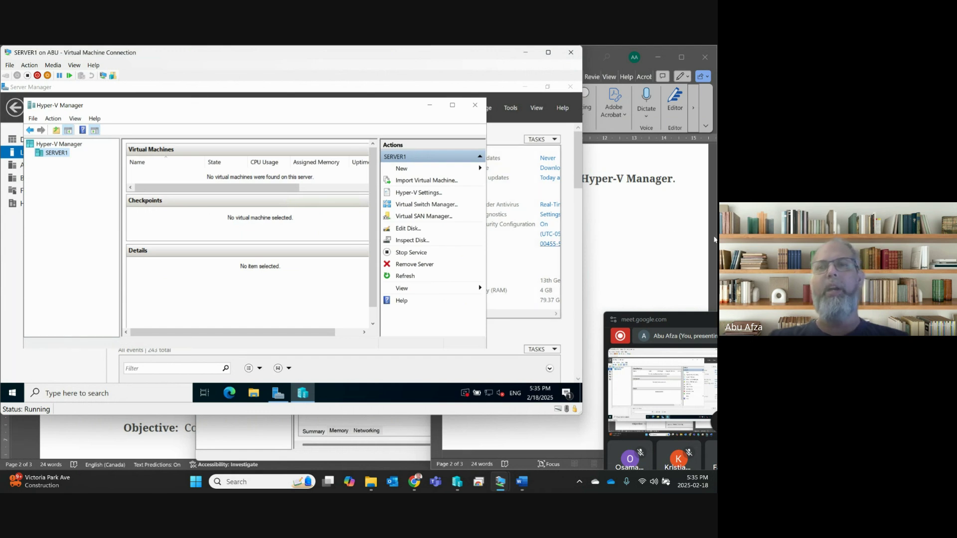
- Read instruction 5 in the project document and open Virtual Switch Manager for SERVER1
click(653, 236)
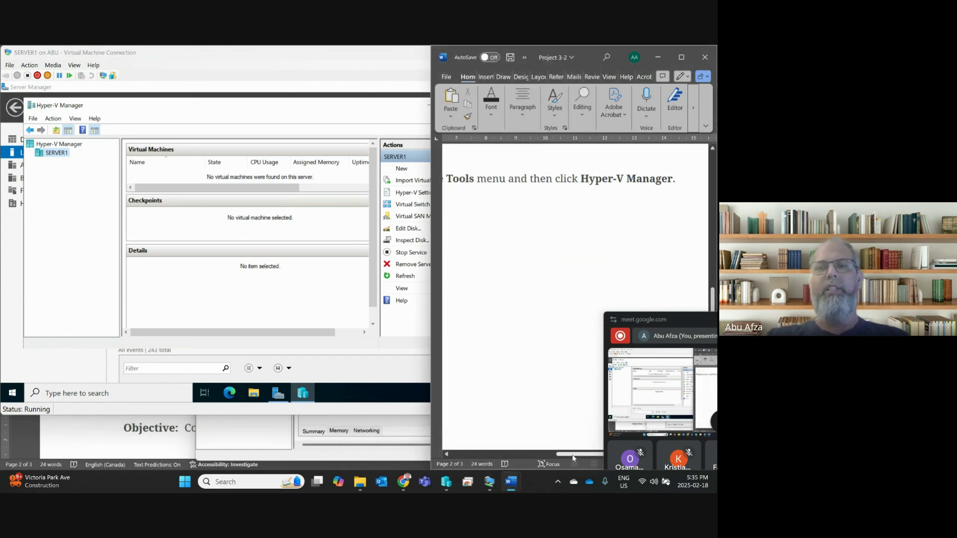
drag(569, 454, 466, 455)
scroll(524, 250, down, 8)
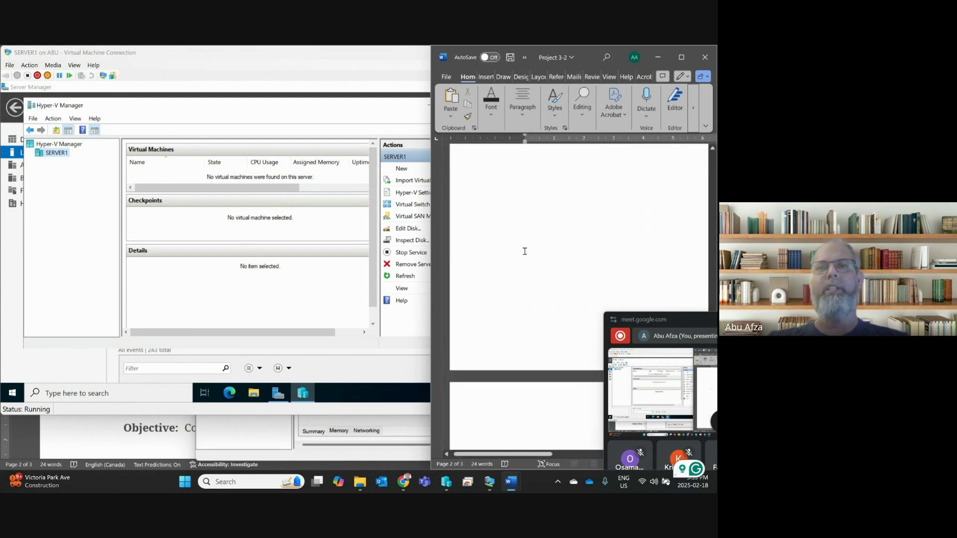
scroll(525, 250, up, 1)
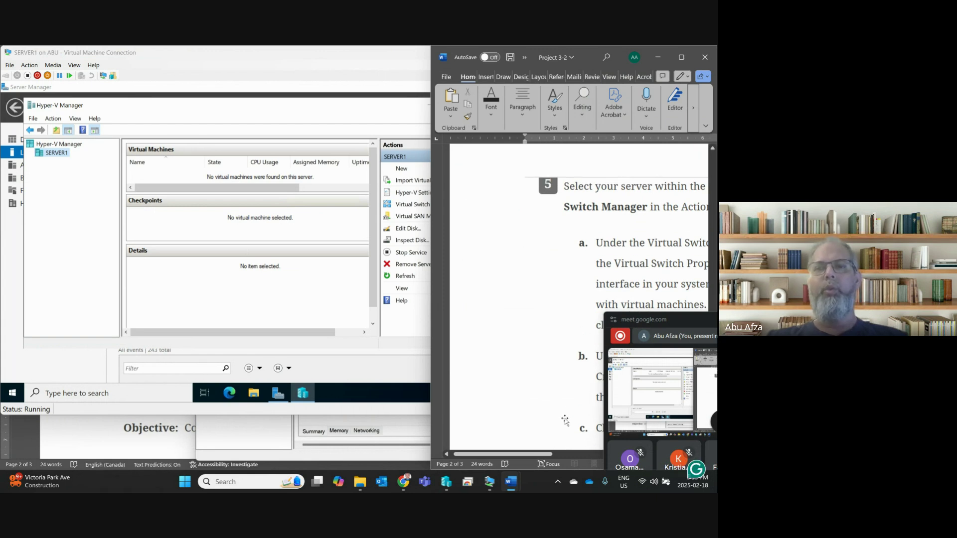
drag(539, 454, 618, 455)
click(349, 269)
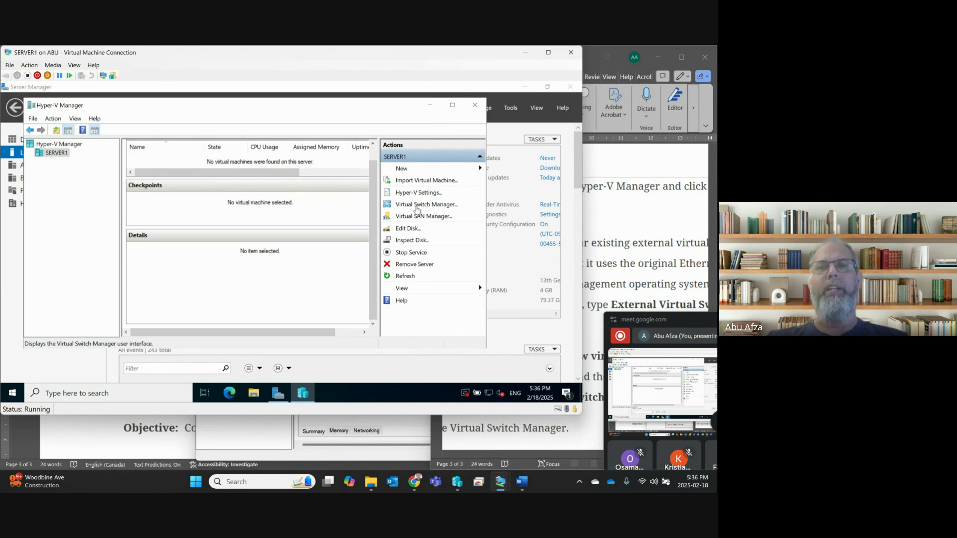
click(416, 206)
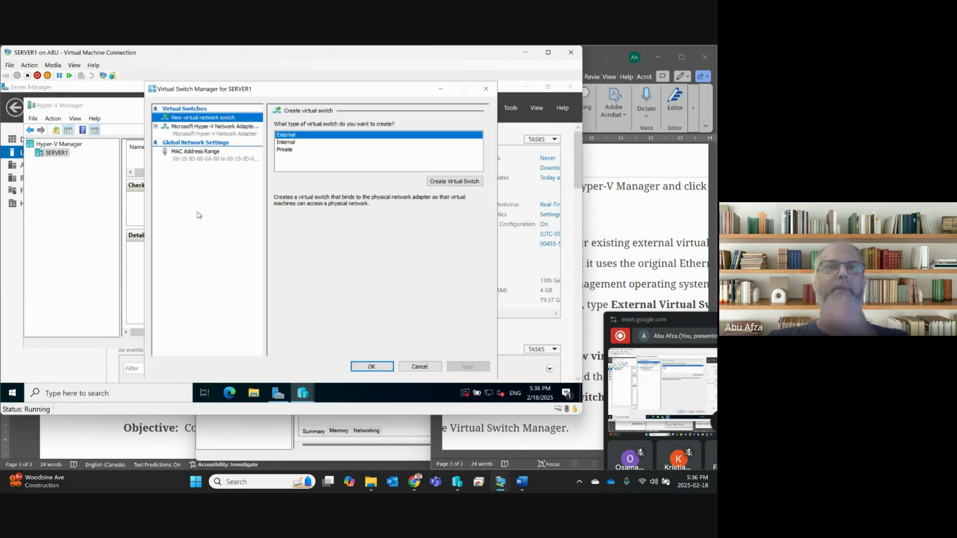
- Rename the existing external virtual switch to External Virtual Switch, apply the change and close Virtual Switch Manager
click(192, 135)
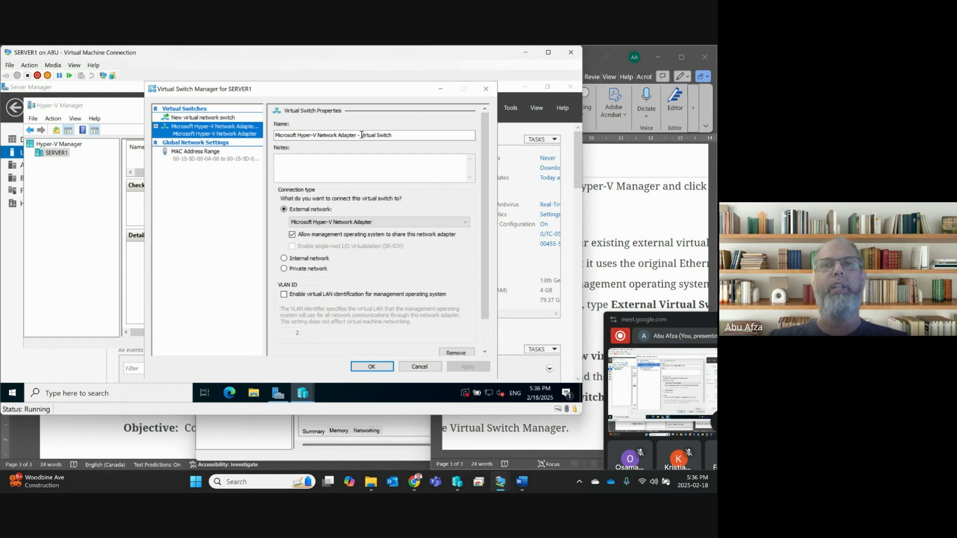
drag(361, 135, 266, 135)
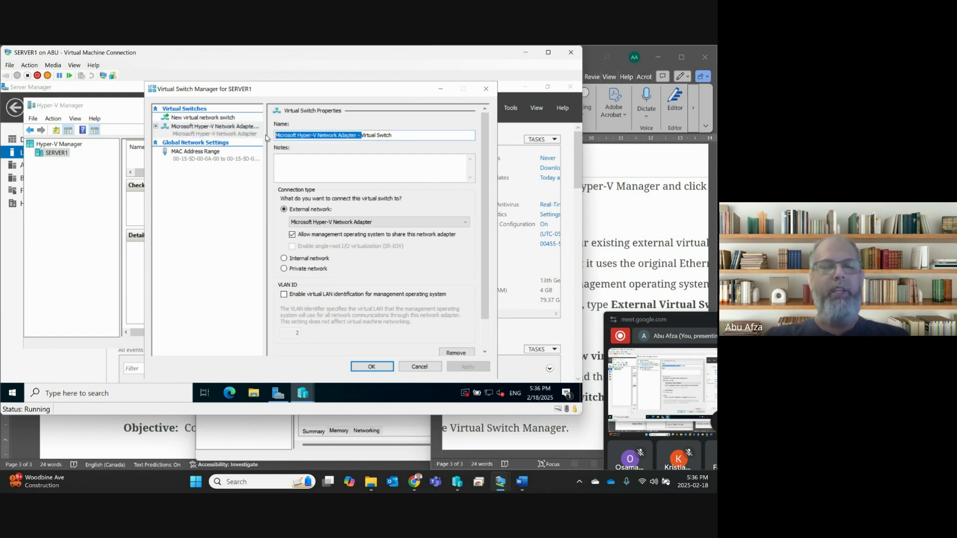
text(External)
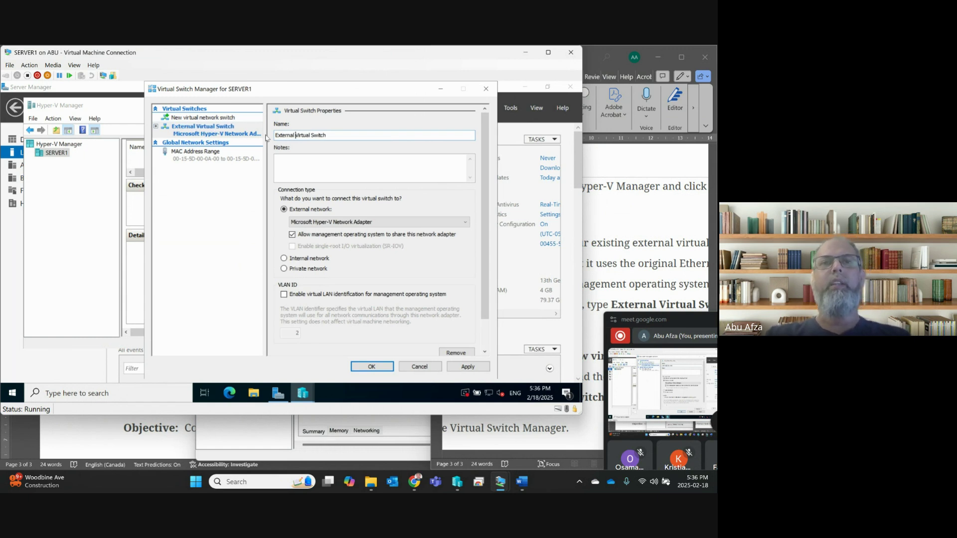
click(471, 368)
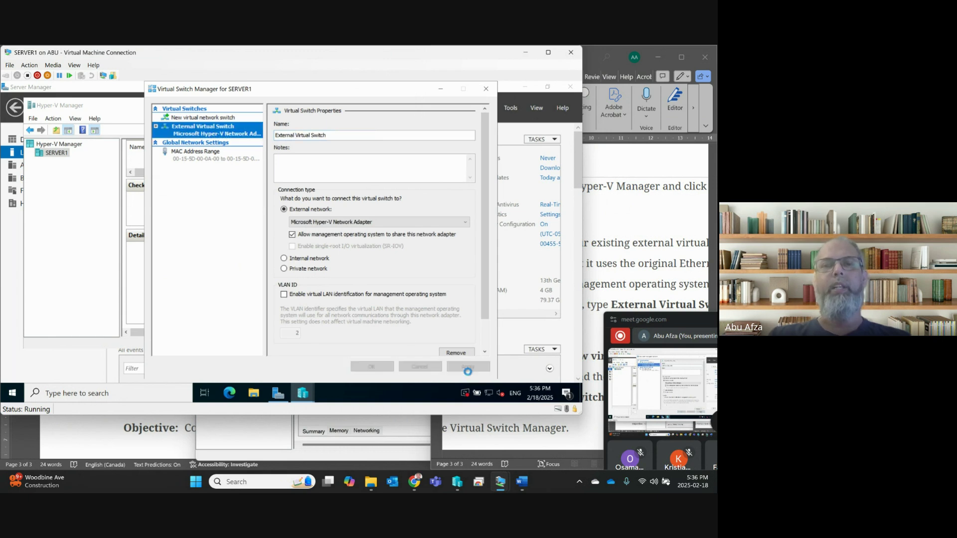
click(388, 369)
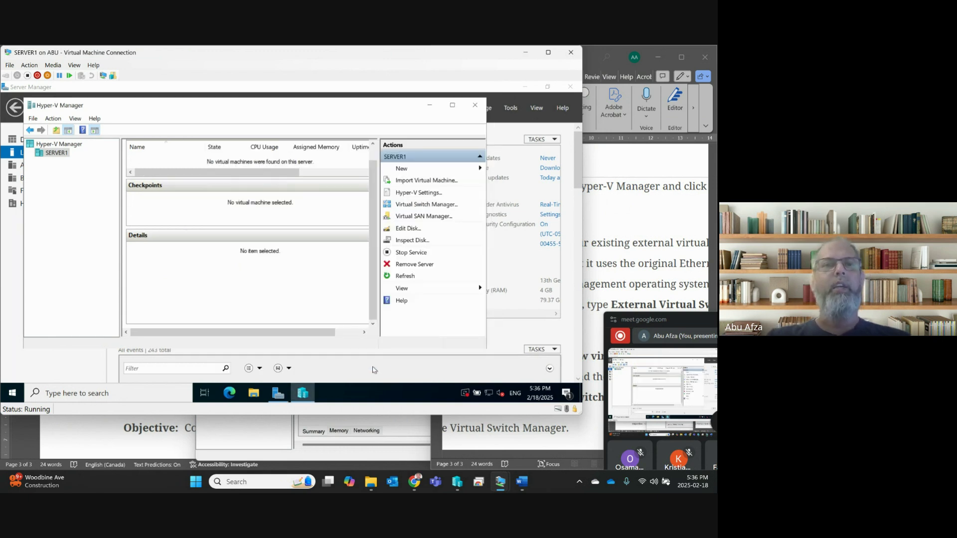
- Read the internal switch instruction in the project document and create a new Internal virtual switch in Virtual Switch Manager
click(624, 258)
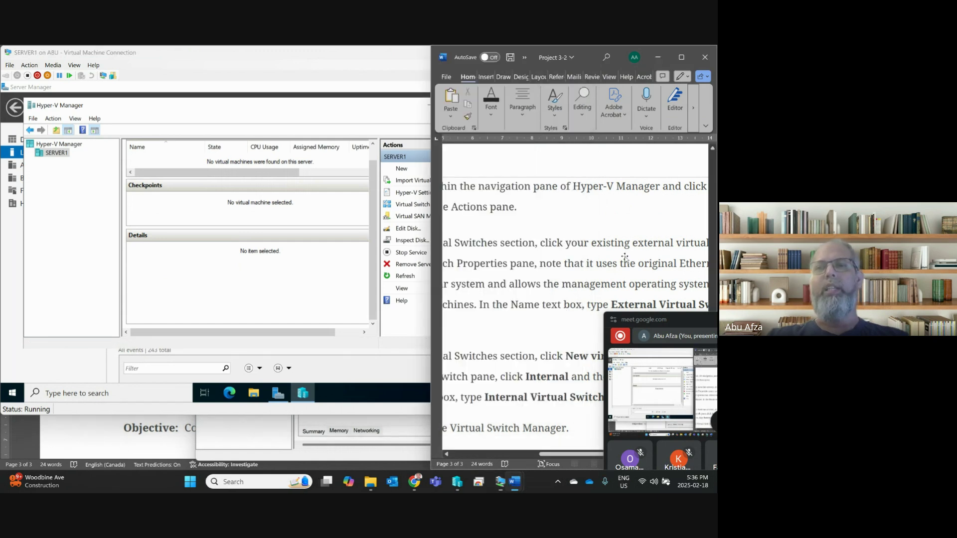
scroll(587, 218, down, 3)
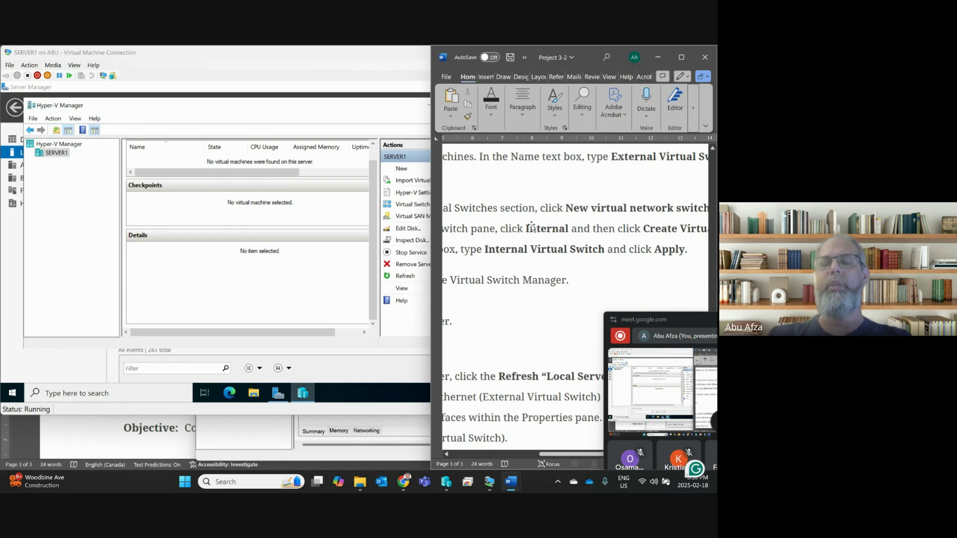
click(342, 211)
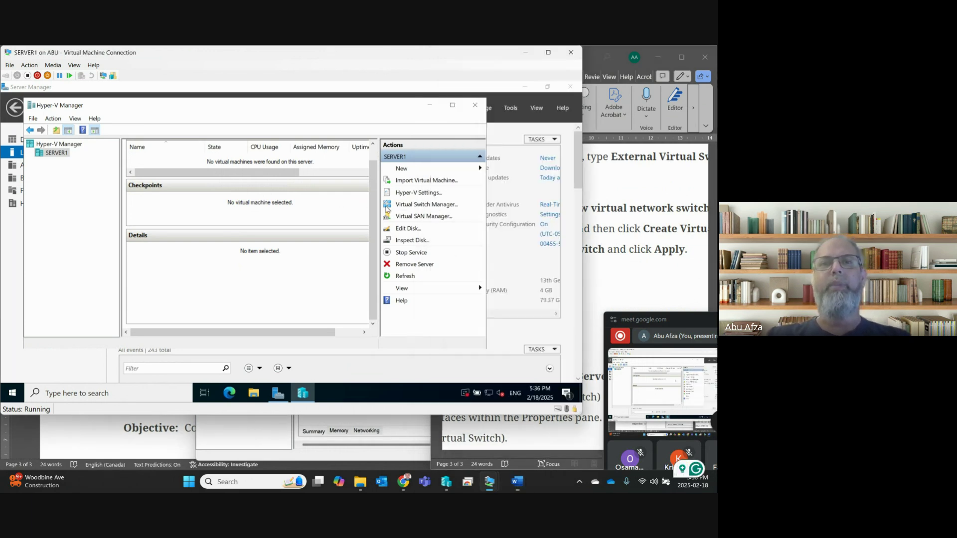
click(417, 205)
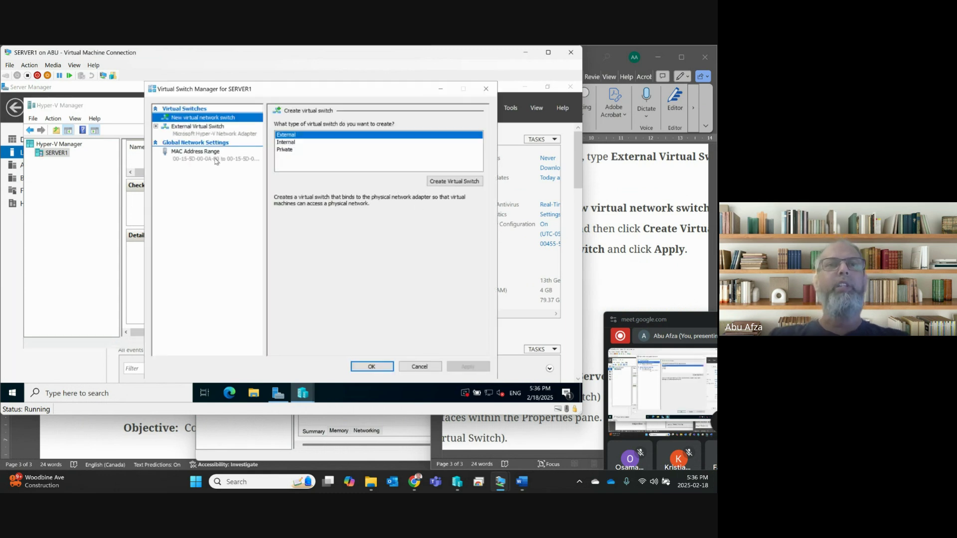
click(286, 142)
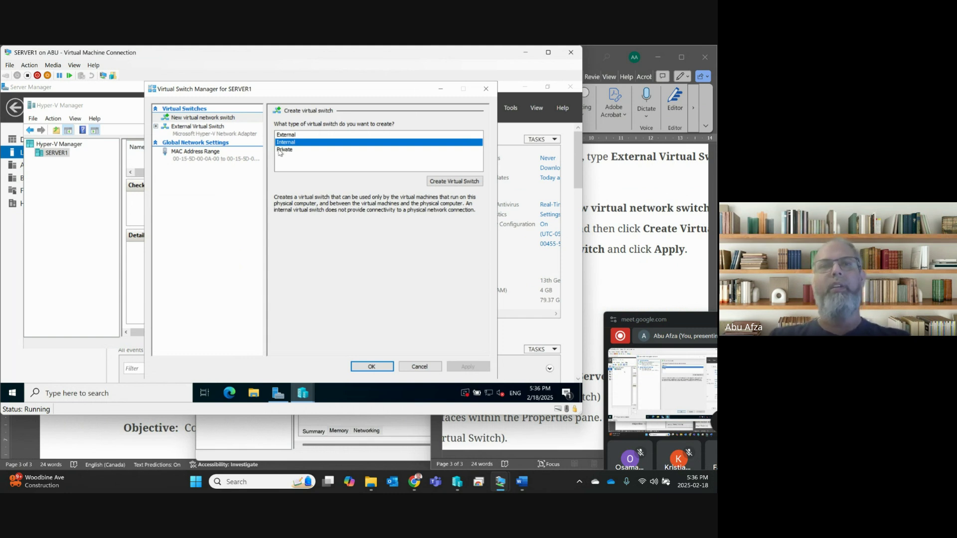
click(464, 182)
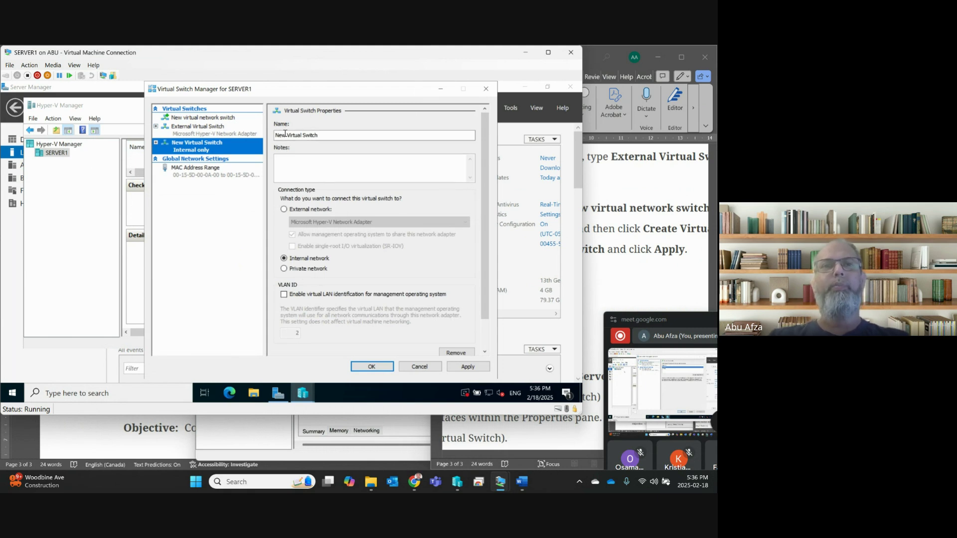
- Name the new switch Internal Virtual Switch, apply the change and close Virtual Switch Manager
drag(286, 133, 266, 138)
text(Internal)
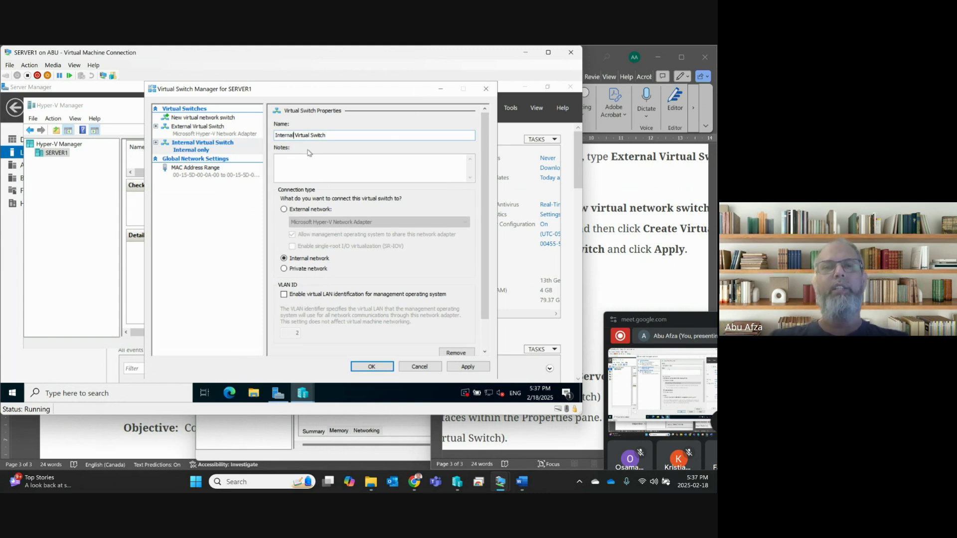
click(463, 367)
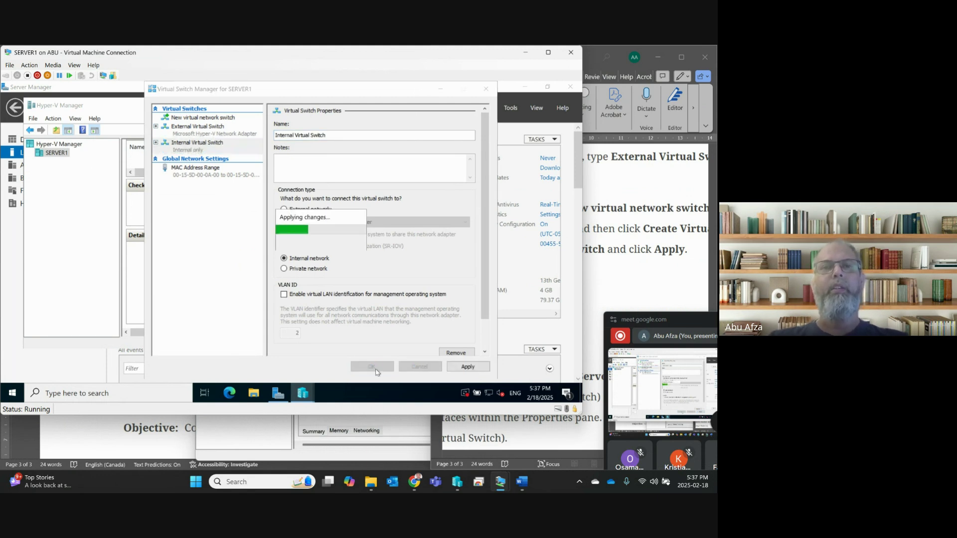
click(375, 367)
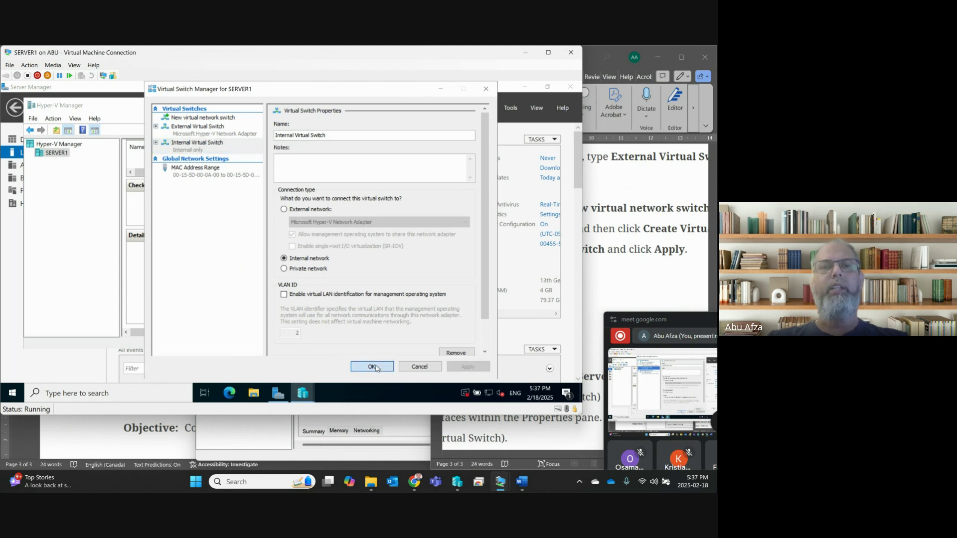
- Read instructions 6 to 8 in the project document
click(529, 433)
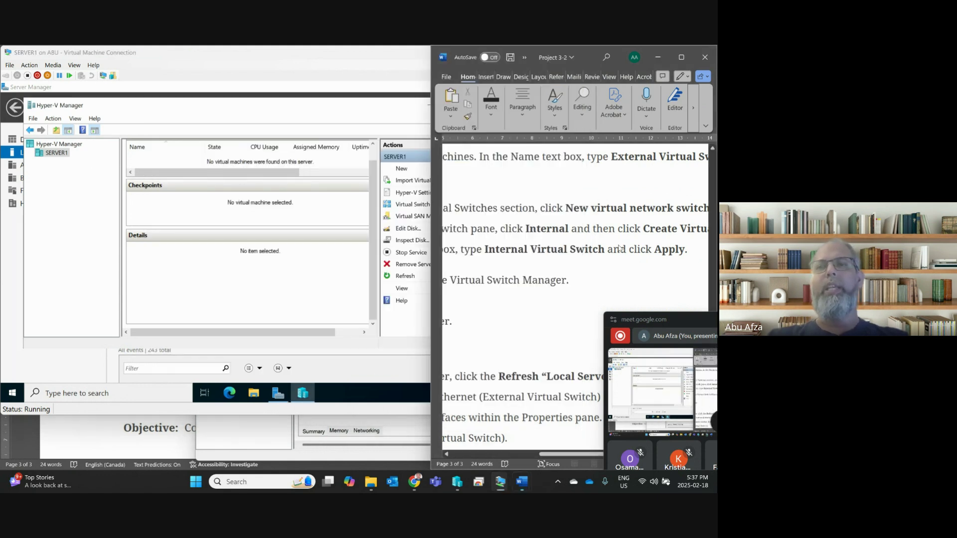
drag(560, 455, 503, 464)
scroll(548, 324, down, 2)
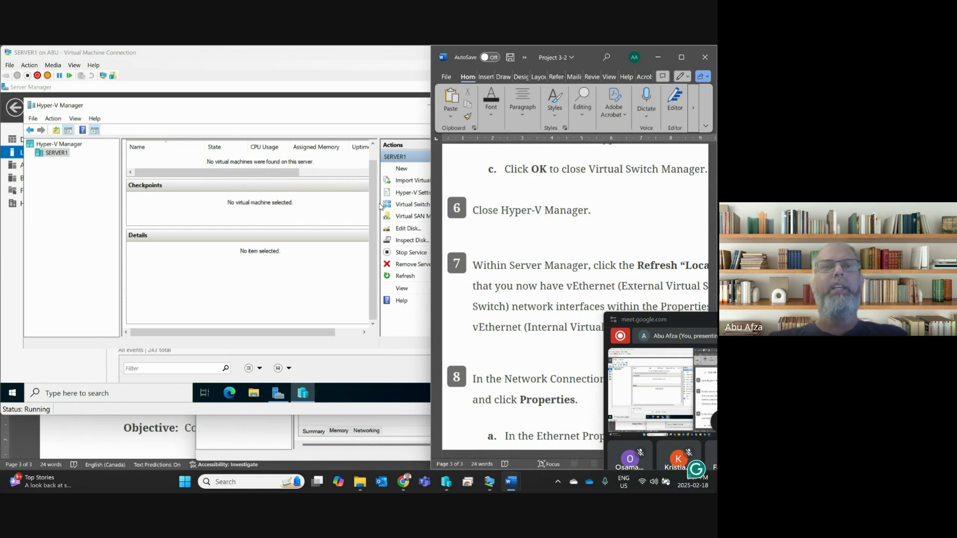
- Close Hyper-V Manager and refresh the Local Server view in Server Manager
scroll(549, 299, down, 1)
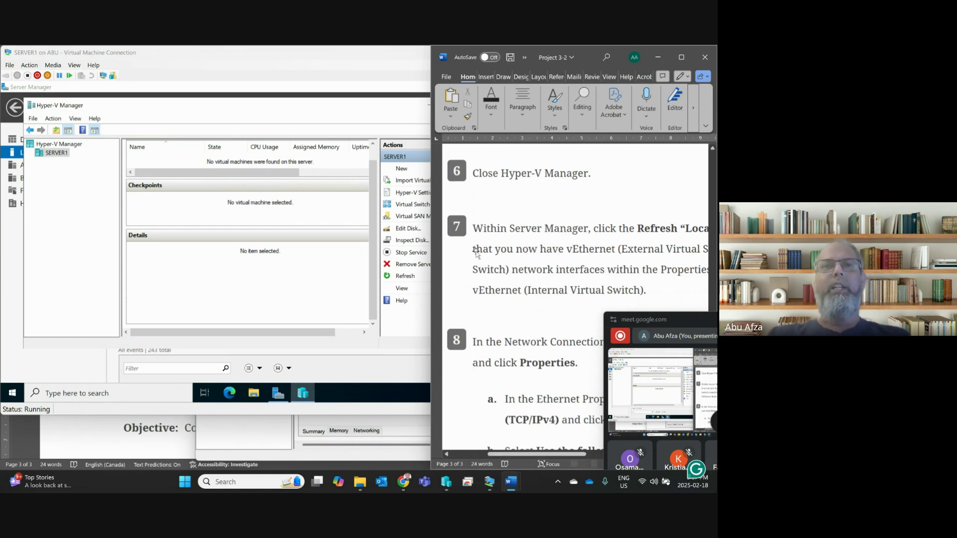
click(351, 101)
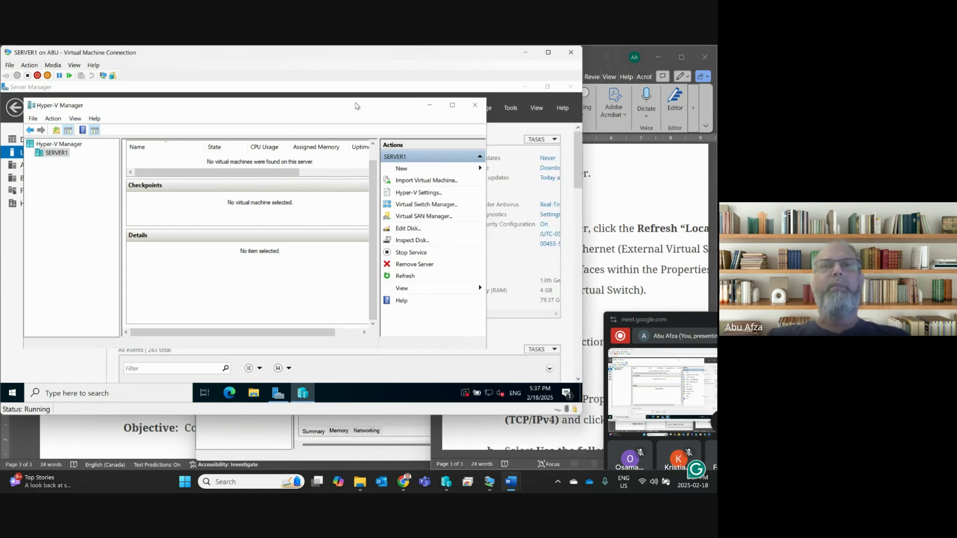
click(475, 103)
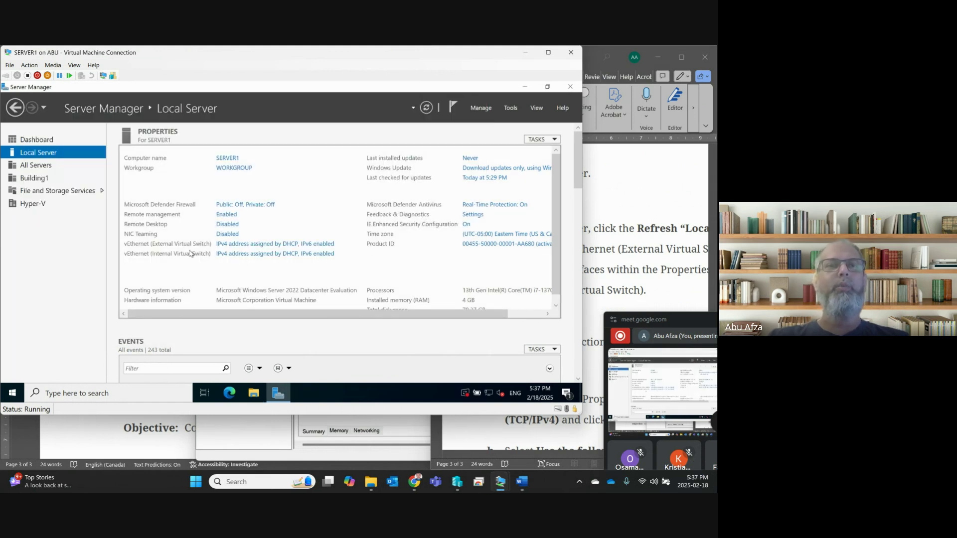
click(426, 107)
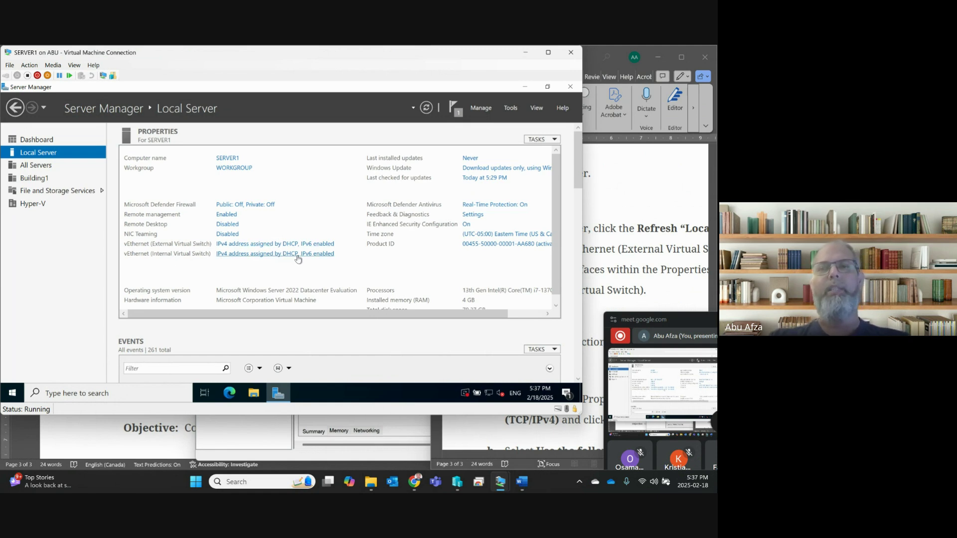
- Read instruction 8 in the project document for the vEthernet (Internal Virtual Switch) IPv4 settings
click(591, 250)
scroll(591, 250, down, 3)
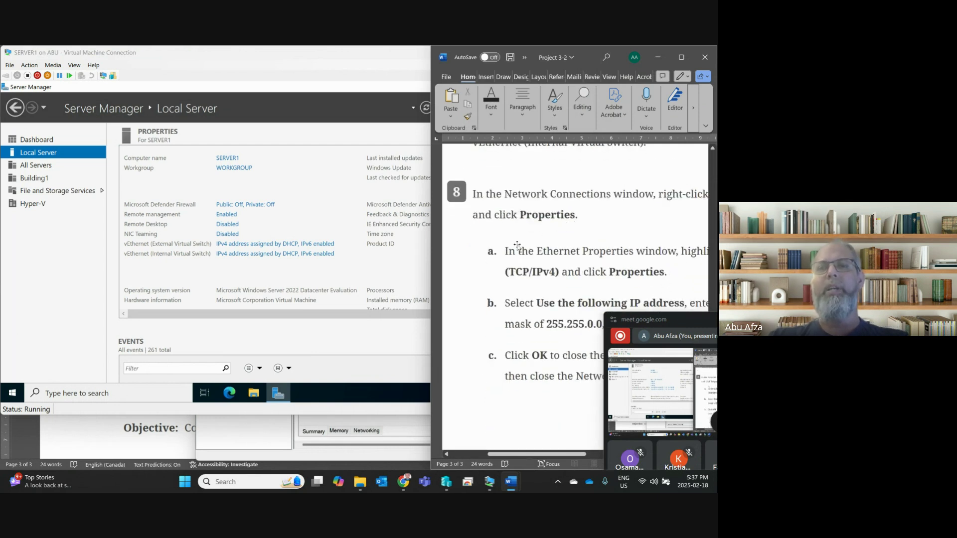
scroll(517, 246, down, 2)
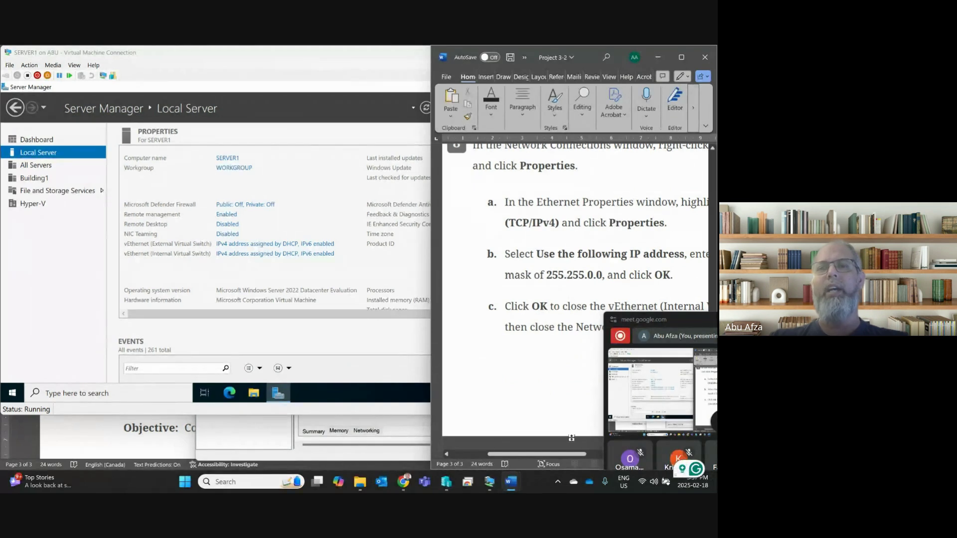
drag(533, 456, 616, 458)
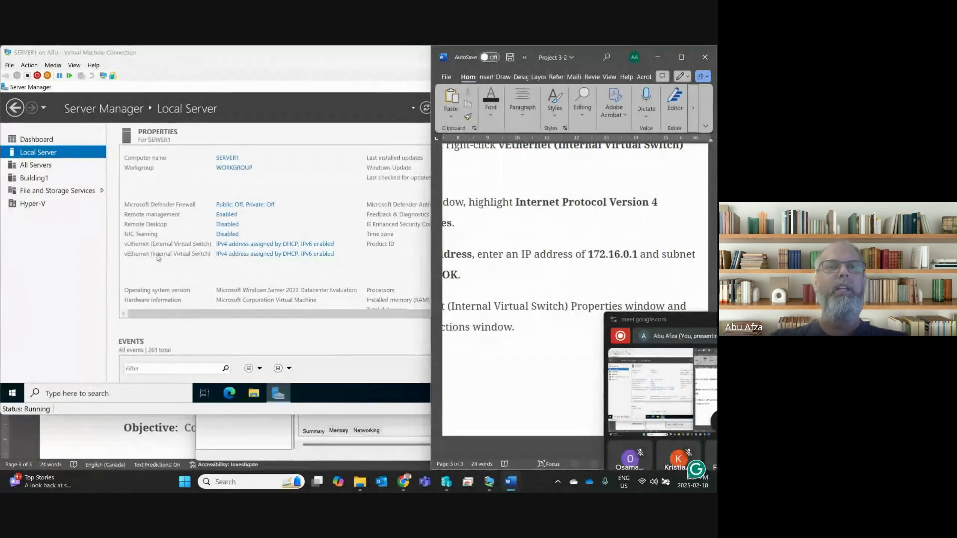
- Open the Internet Protocol Version 4 (TCP/IPv4) properties of the vEthernet (Internal Virtual Switch) connection from Server Manager
click(248, 258)
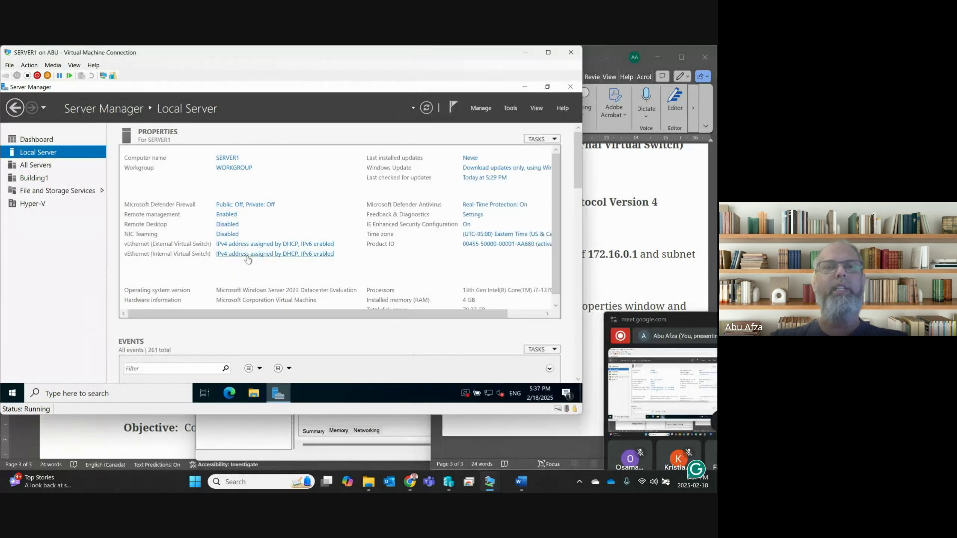
click(248, 258)
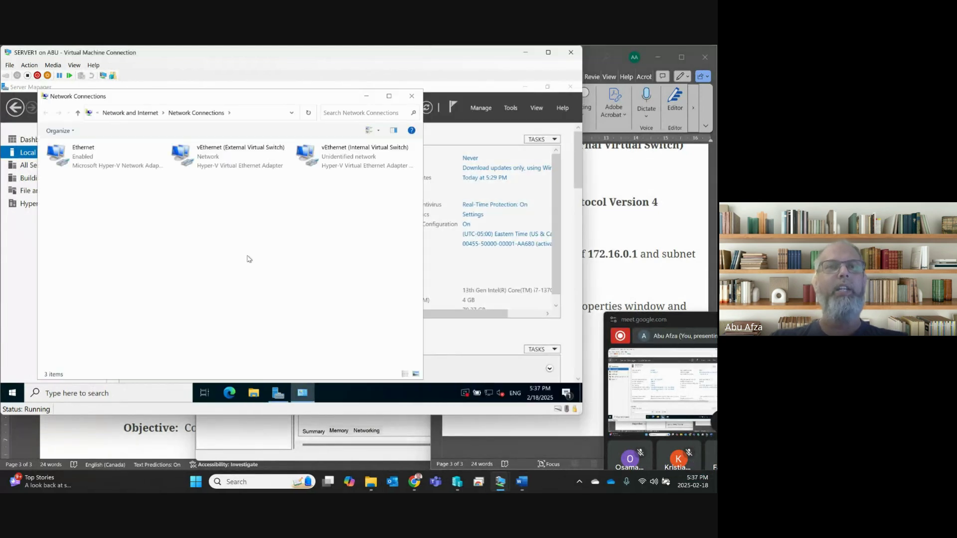
double_click(331, 161)
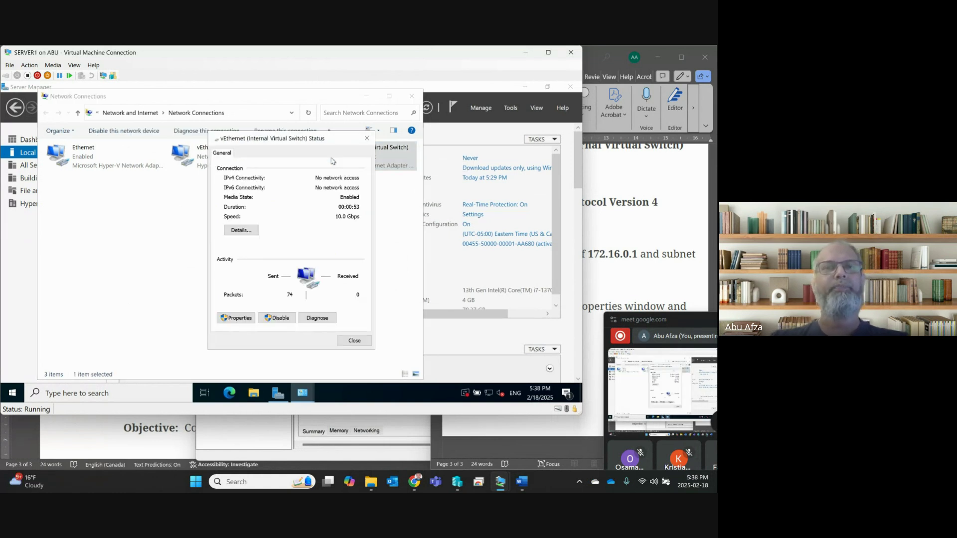
click(239, 320)
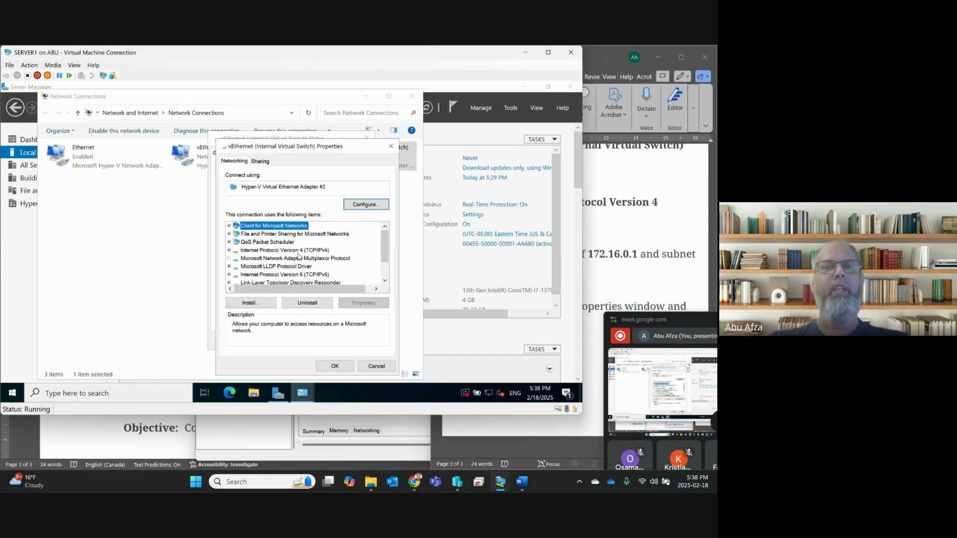
double_click(298, 252)
- Use a static IP address of 172.16.0.1 with subnet mask 255.255.0.0 for the internal virtual switch interface
click(284, 234)
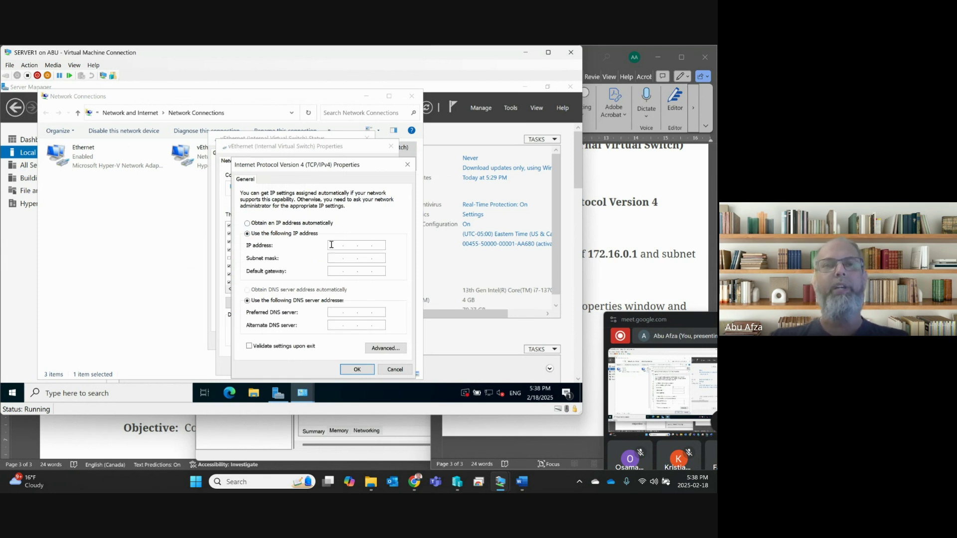
click(331, 245)
text(172 . 16 . 0 . 1)
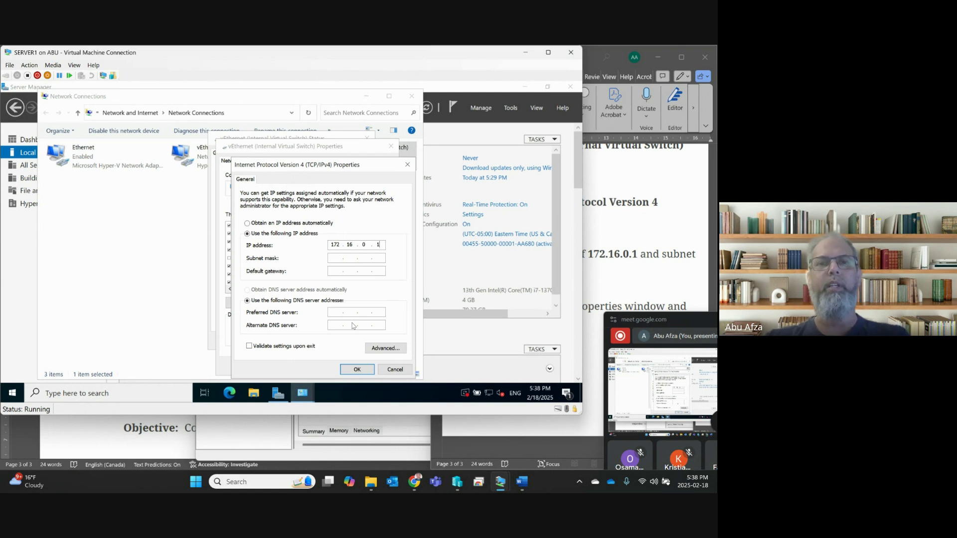
key(Tab)
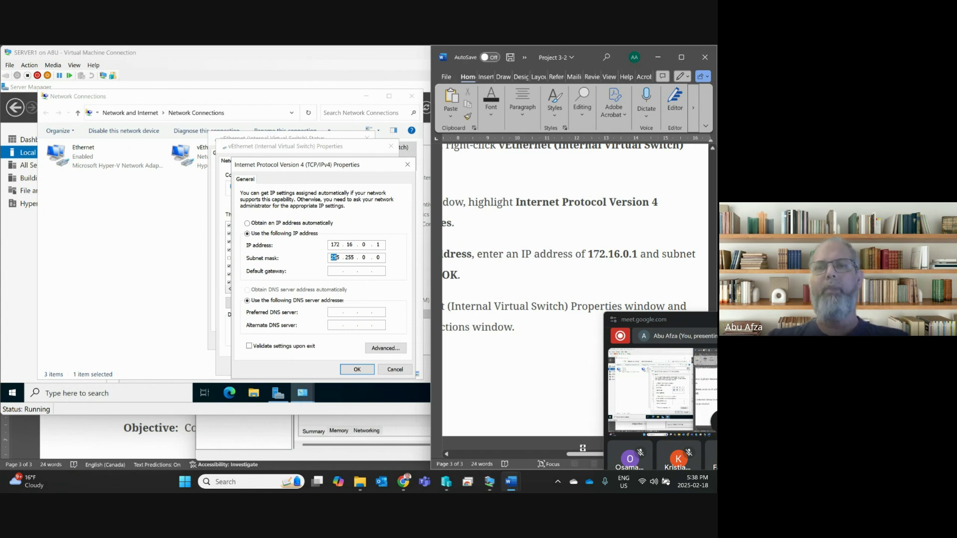
- Check the subnet mask and the closing instructions of instruction 8 in the project document
drag(583, 455, 522, 455)
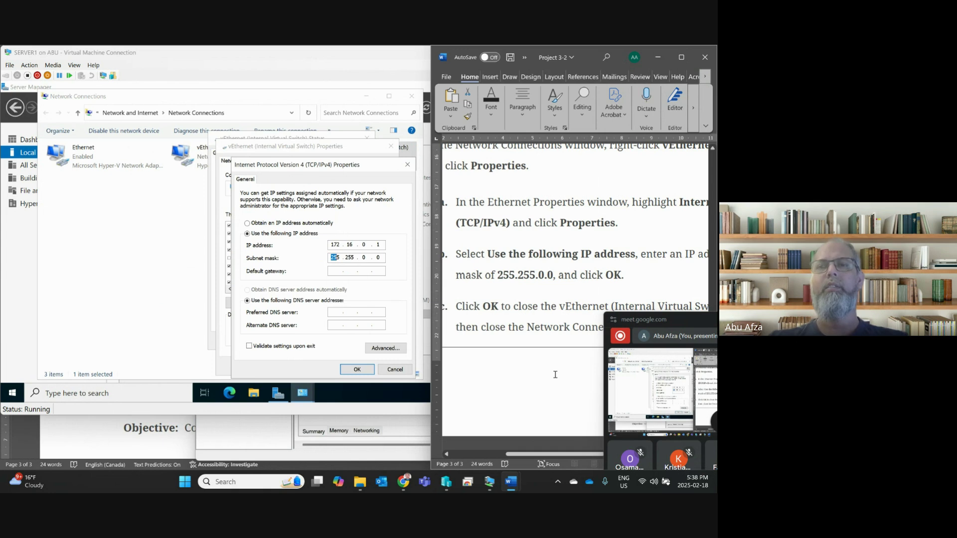
scroll(556, 375, up, 3)
scroll(555, 375, down, 3)
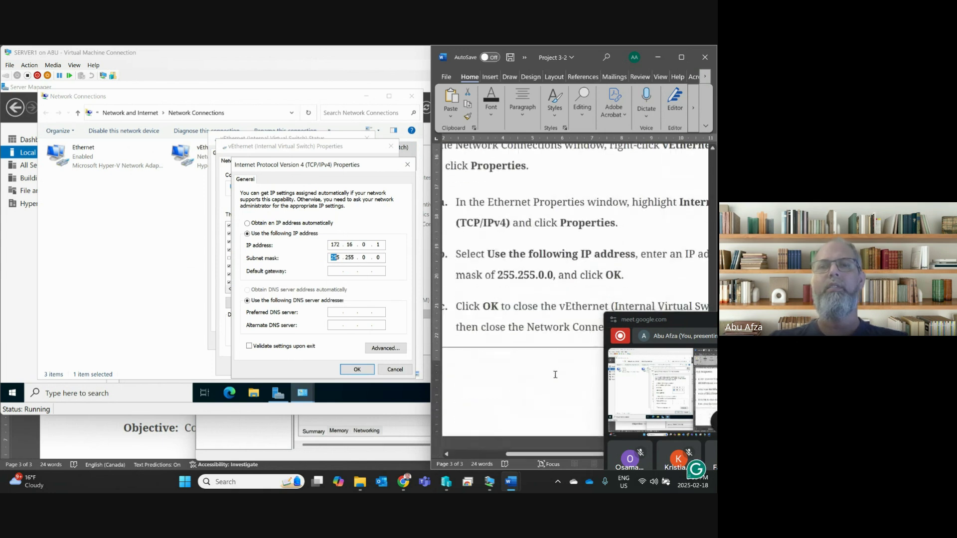
- Switch to the Google Meet browser tab to clear the floating meeting window off the document, and minimize the browser
click(642, 319)
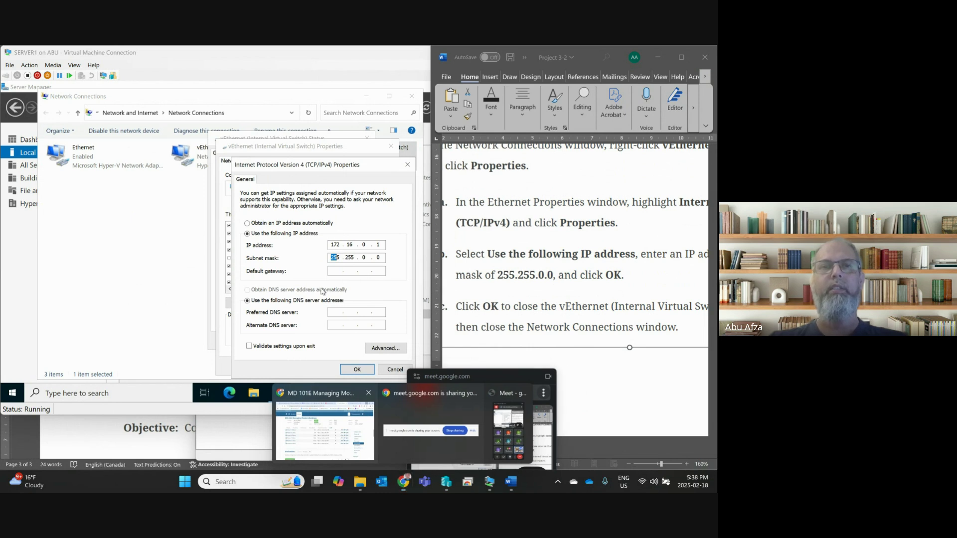
click(325, 429)
click(314, 55)
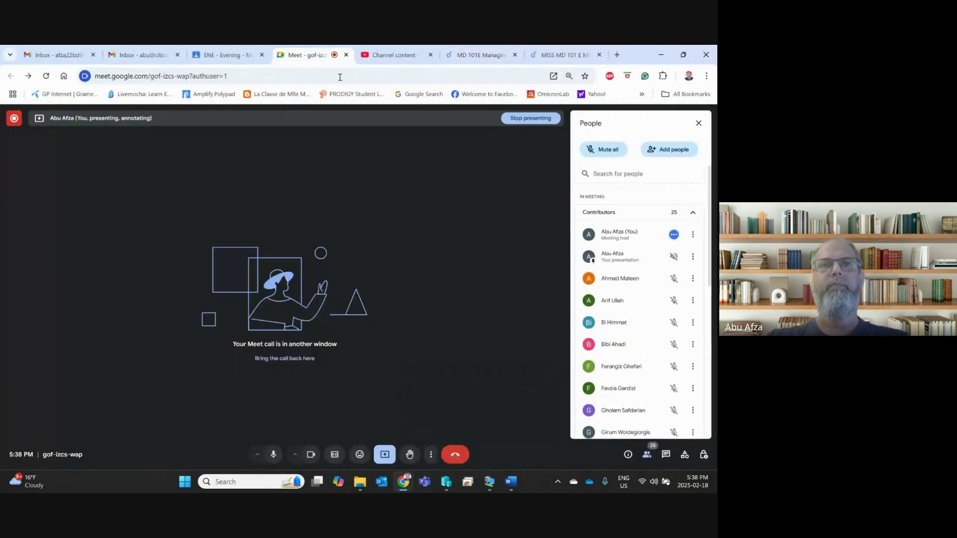
click(667, 57)
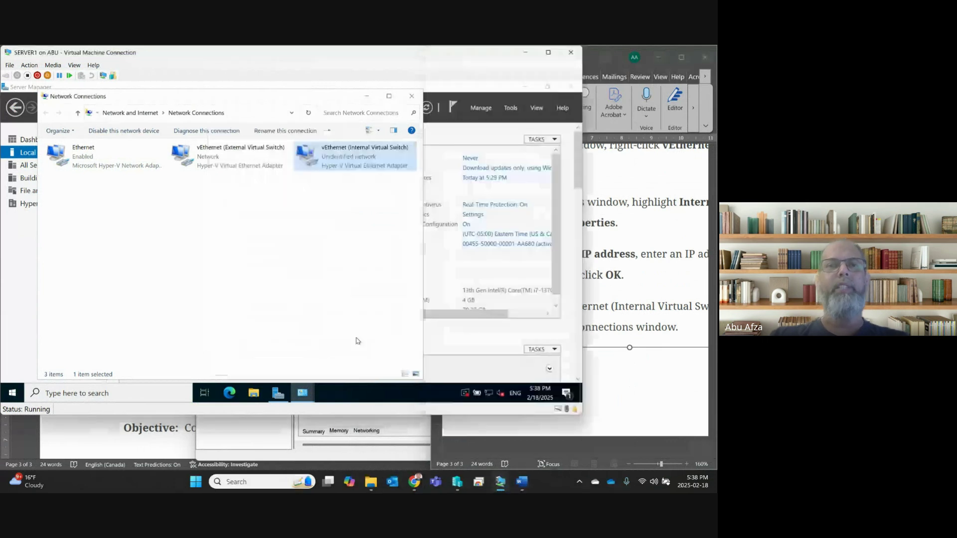
- Close the Network Connections window and cancel the Date and Time dialog on SERVER1
click(411, 96)
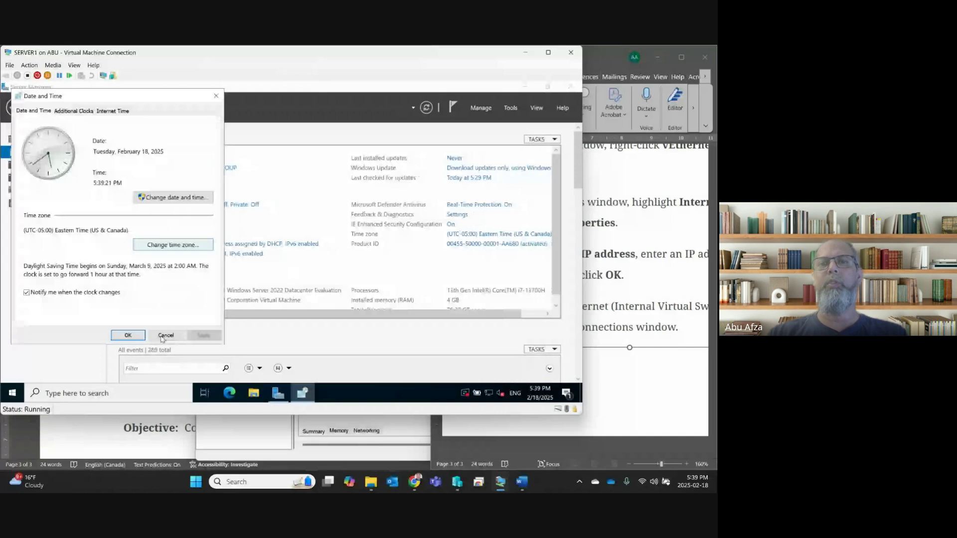
click(162, 336)
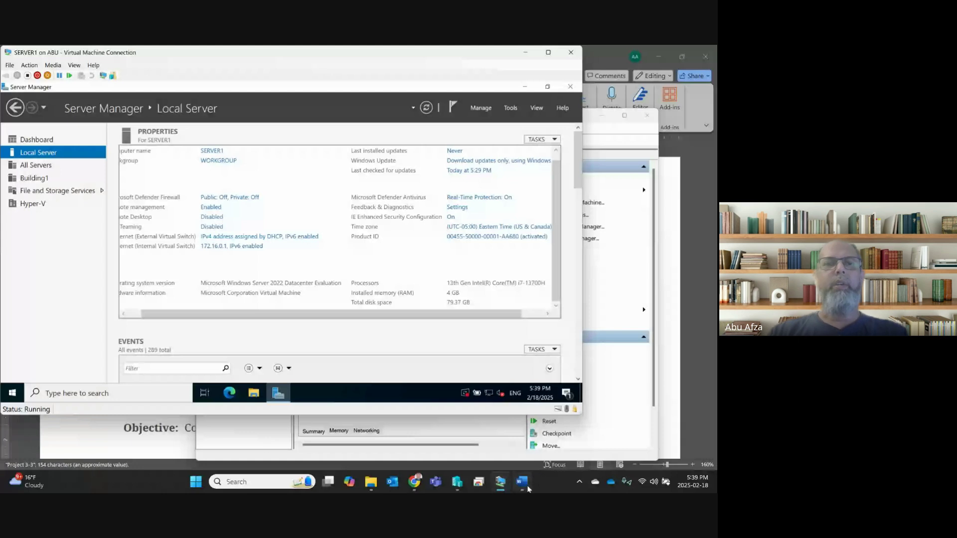
- Switch to the Project 3-3 document in Word and read its description and instruction 1 on adding server roles
click(526, 486)
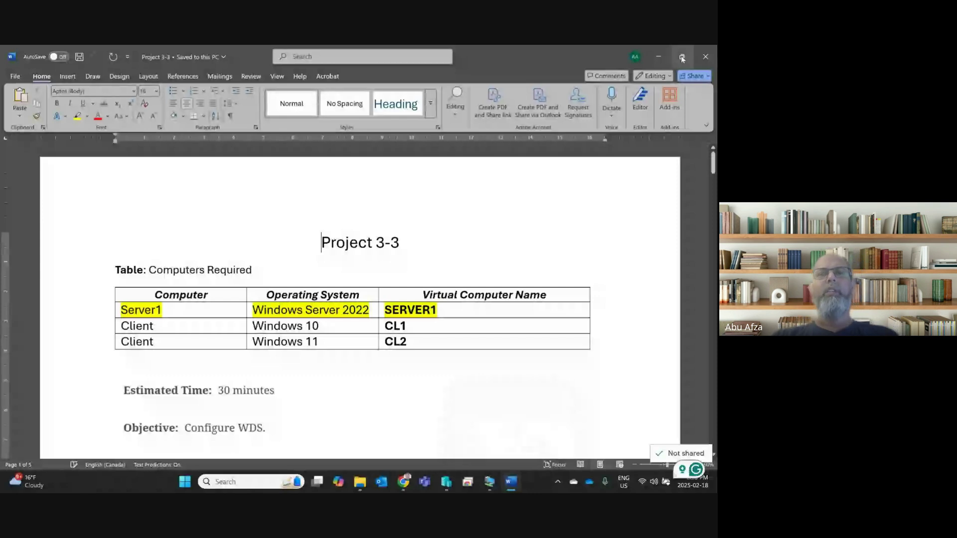
scroll(307, 346, down, 5)
scroll(309, 350, up, 1)
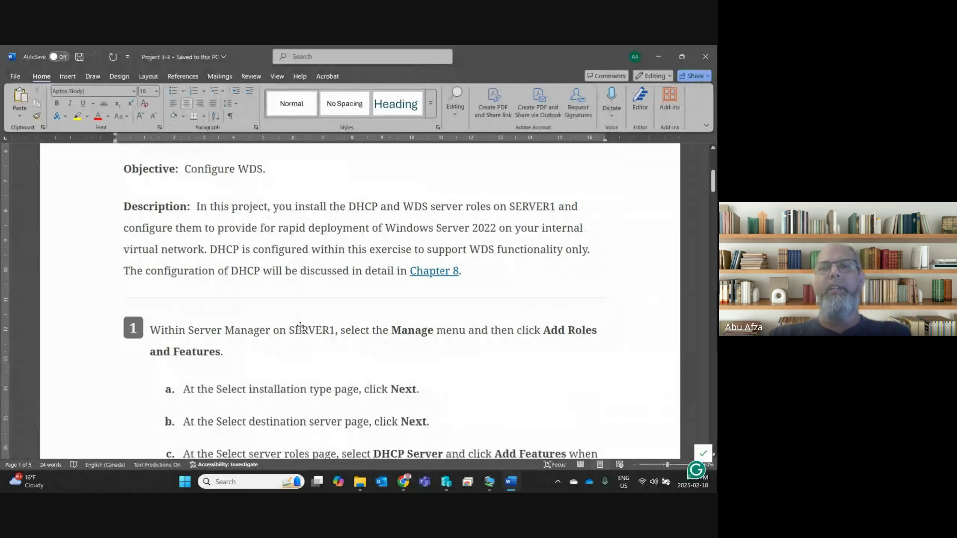
scroll(300, 326, down, 2)
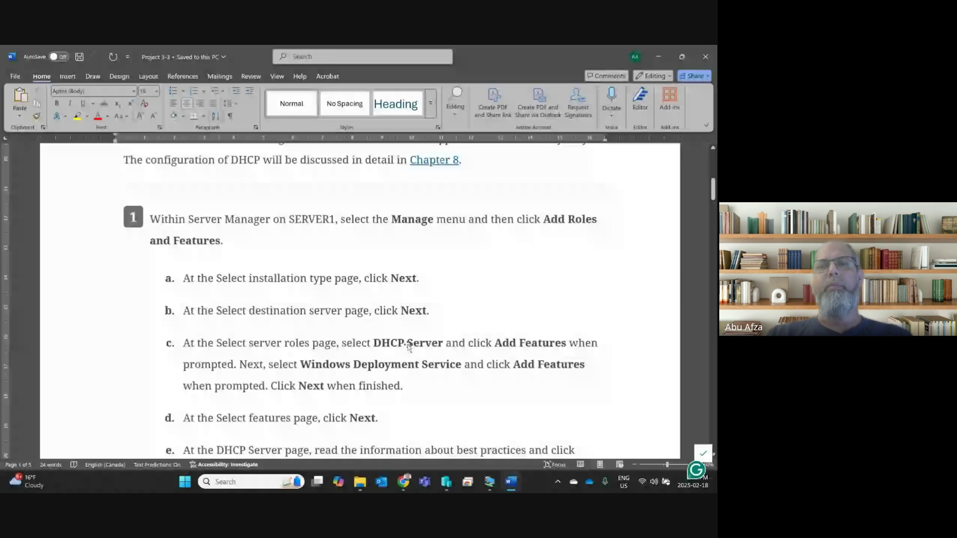
scroll(444, 341, down, 1)
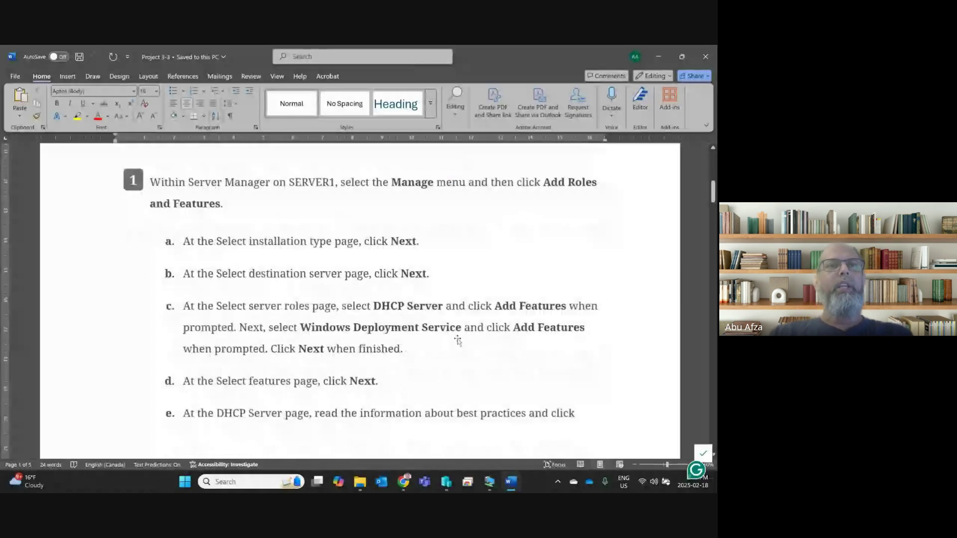
- In the Add Roles and Features Wizard on SERVER1, choose a role-based or feature-based installation with SERVER1 as destination server
key(alt+Tab)
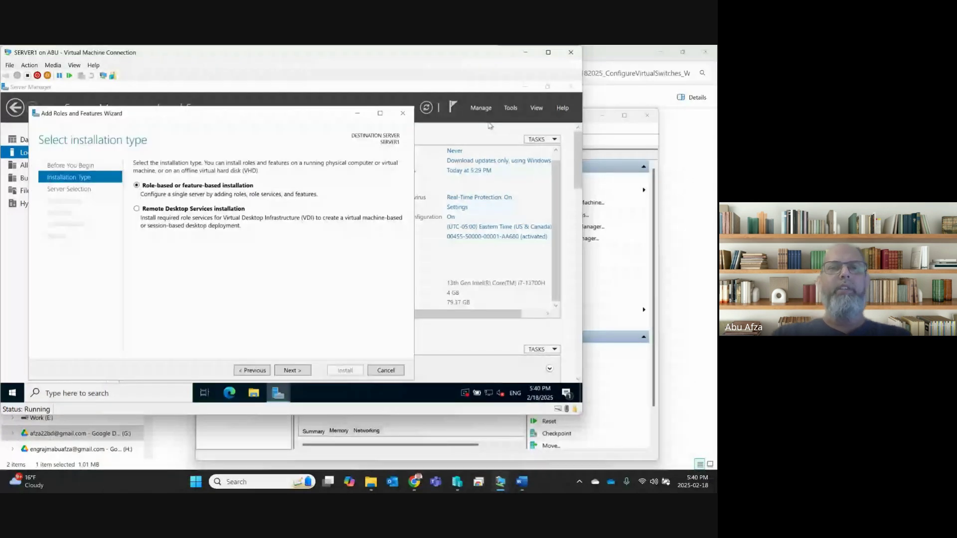
click(300, 372)
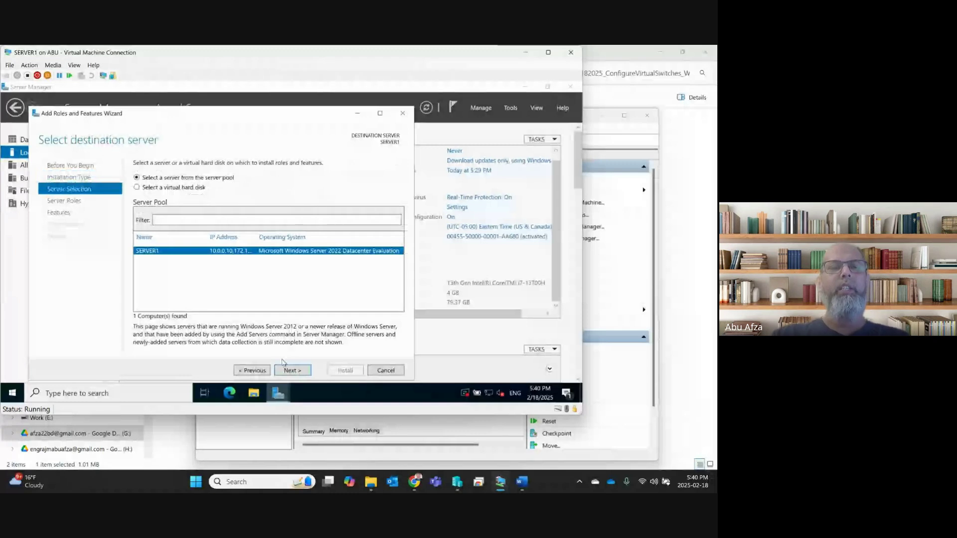
click(288, 370)
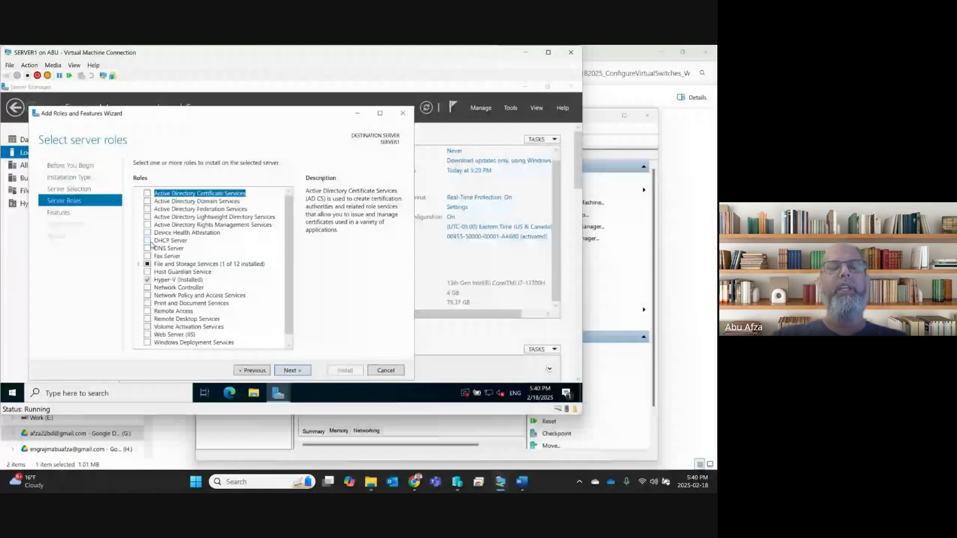
- Select the DHCP Server and Windows Deployment Services roles, adding the features each one requires
click(148, 241)
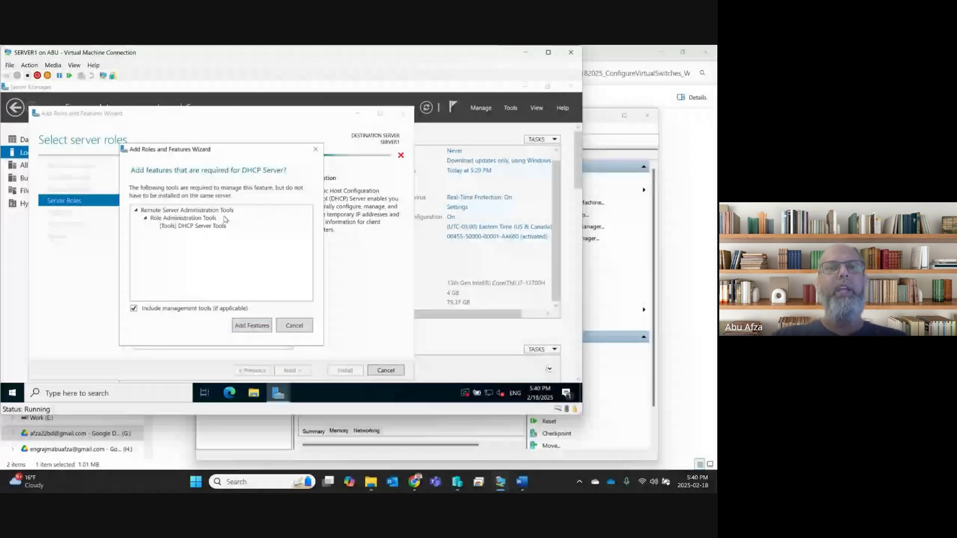
key(Return)
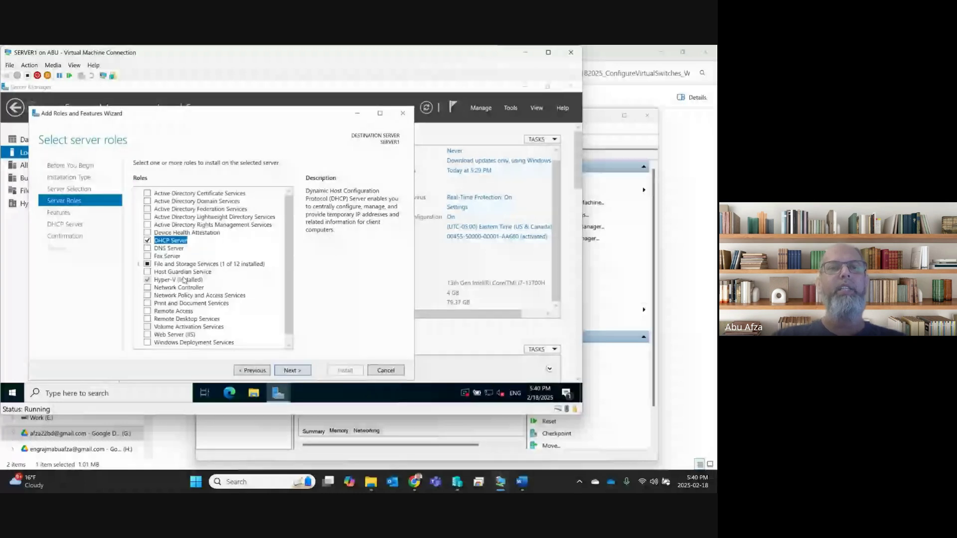
scroll(194, 341, down, 1)
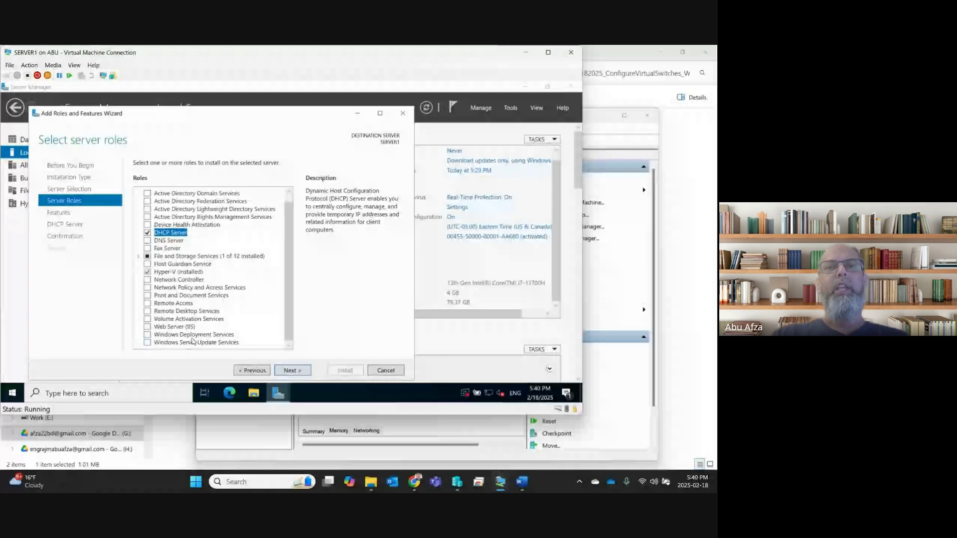
click(194, 335)
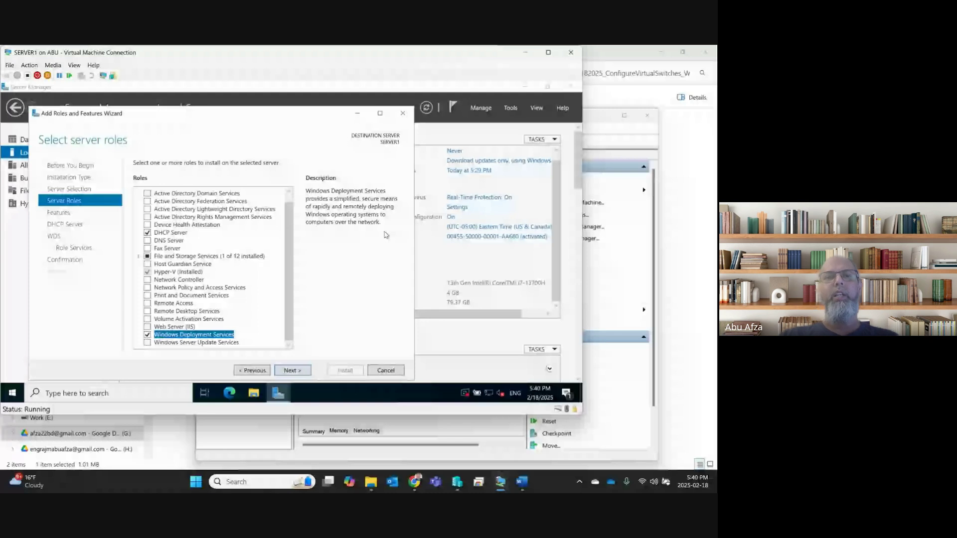
- Continue to the installation confirmation without extra features, keeping the Deployment Server and Transport Server role services for WDS
click(288, 371)
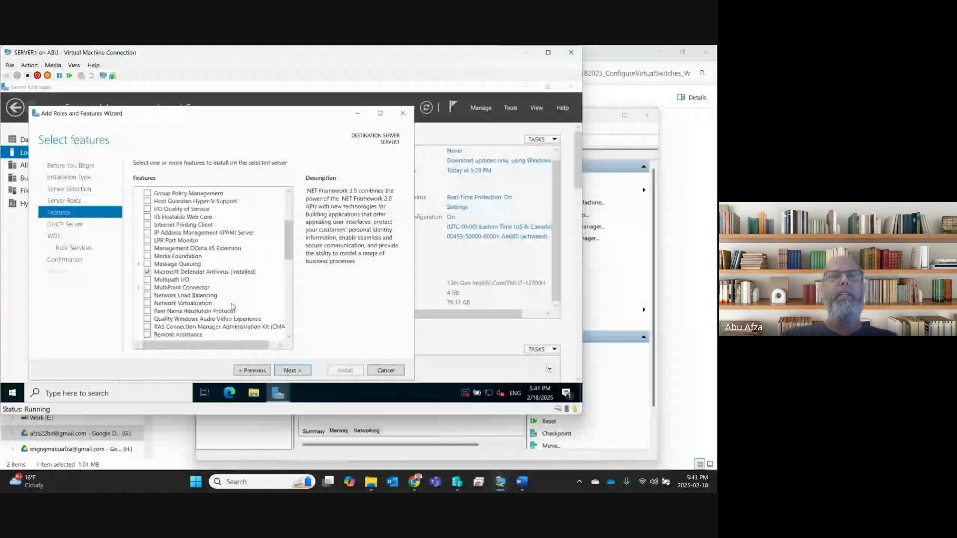
scroll(233, 306, down, 1)
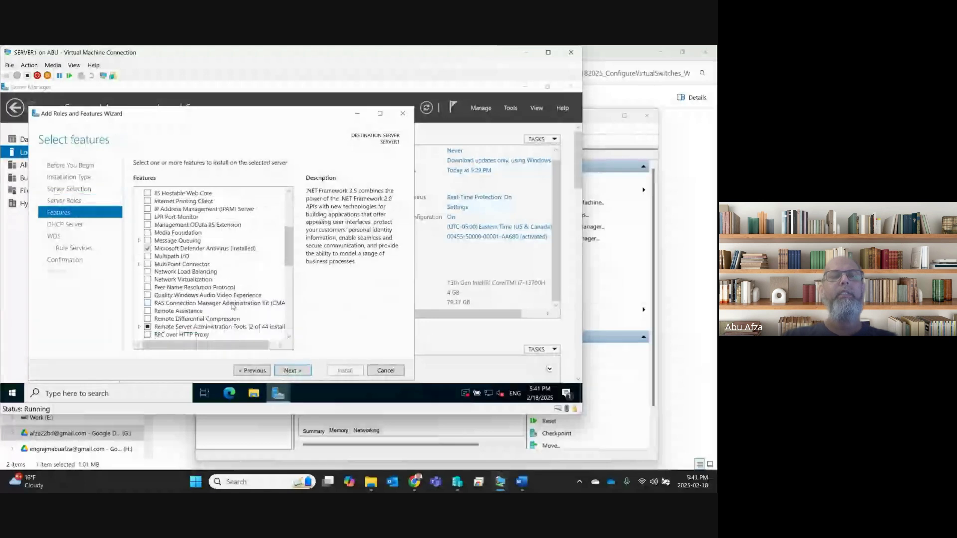
scroll(232, 306, down, 10)
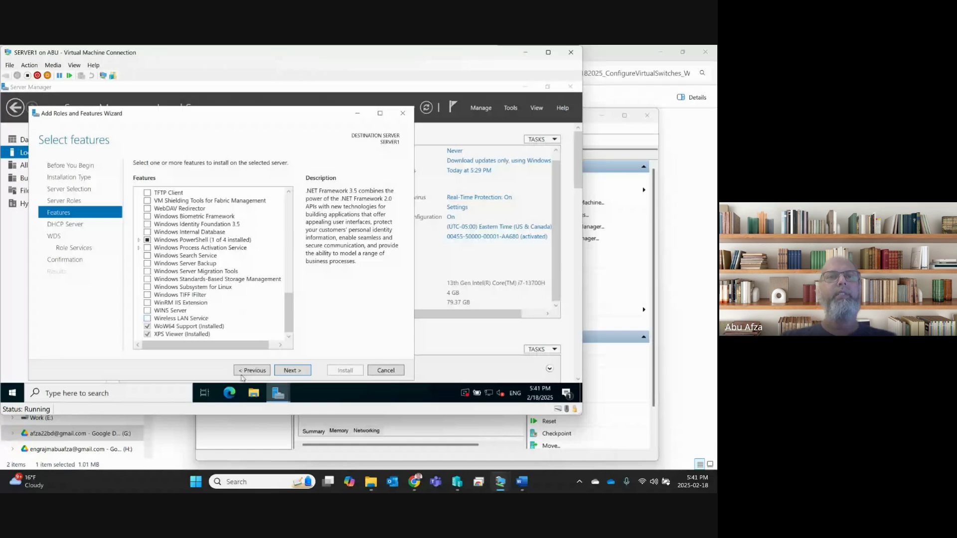
click(293, 370)
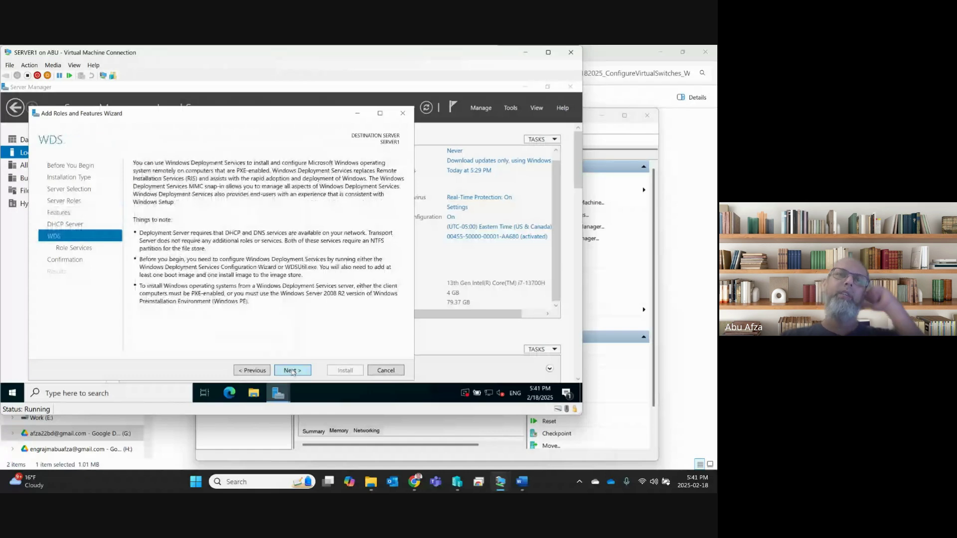
click(293, 372)
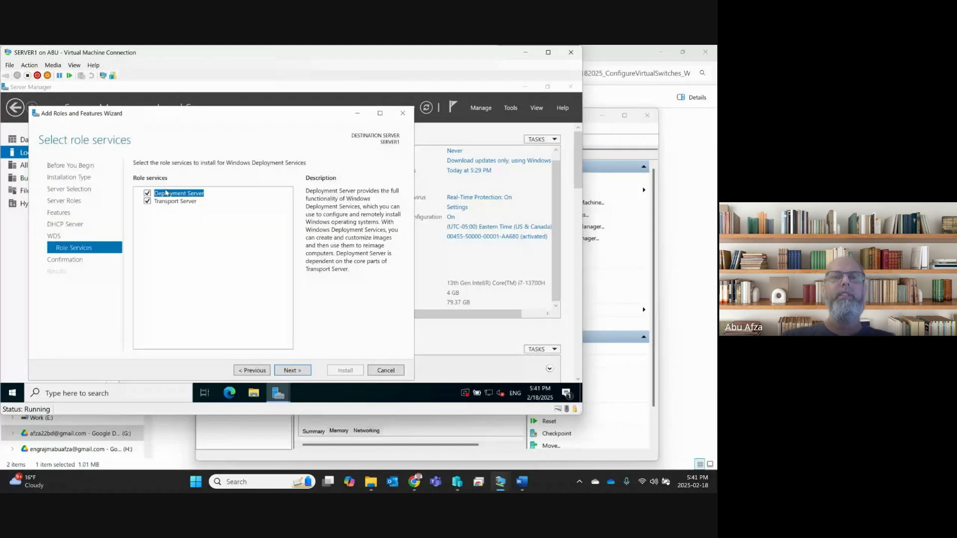
click(299, 370)
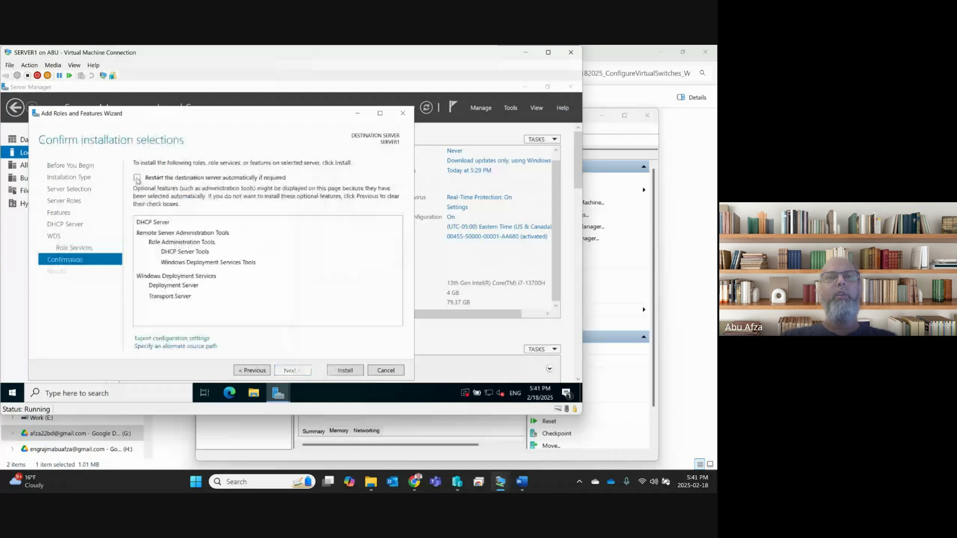
- Allow SERVER1 to restart automatically if required and install the selected DHCP Server and WDS roles
click(137, 178)
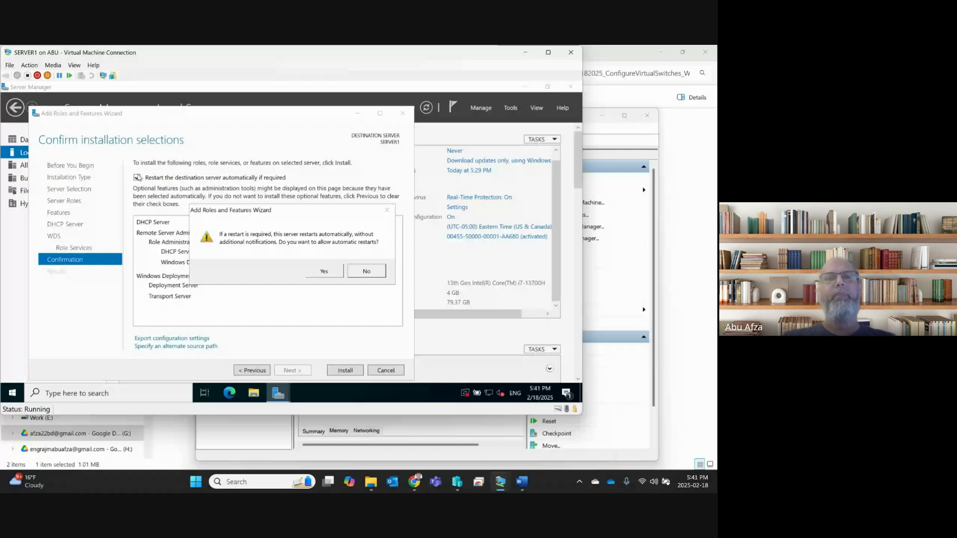
click(323, 272)
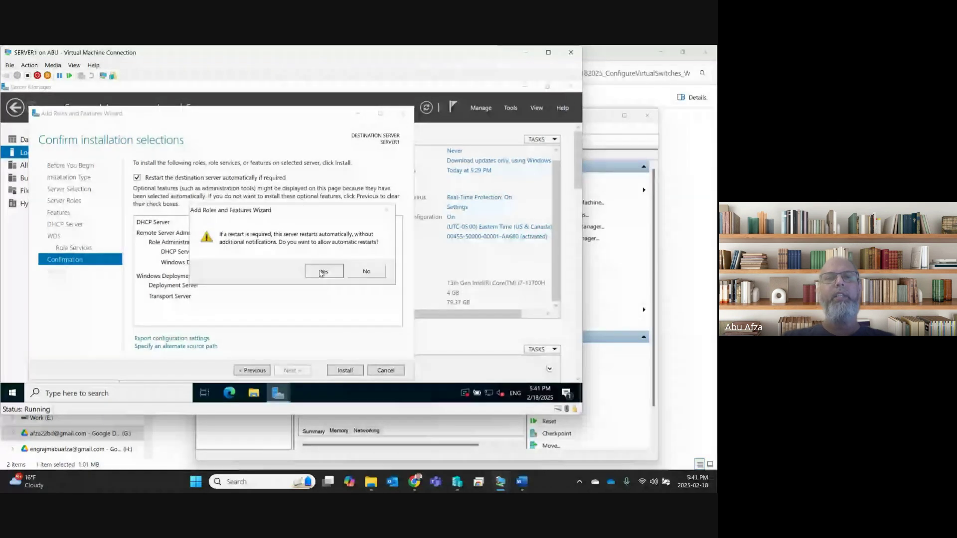
click(345, 371)
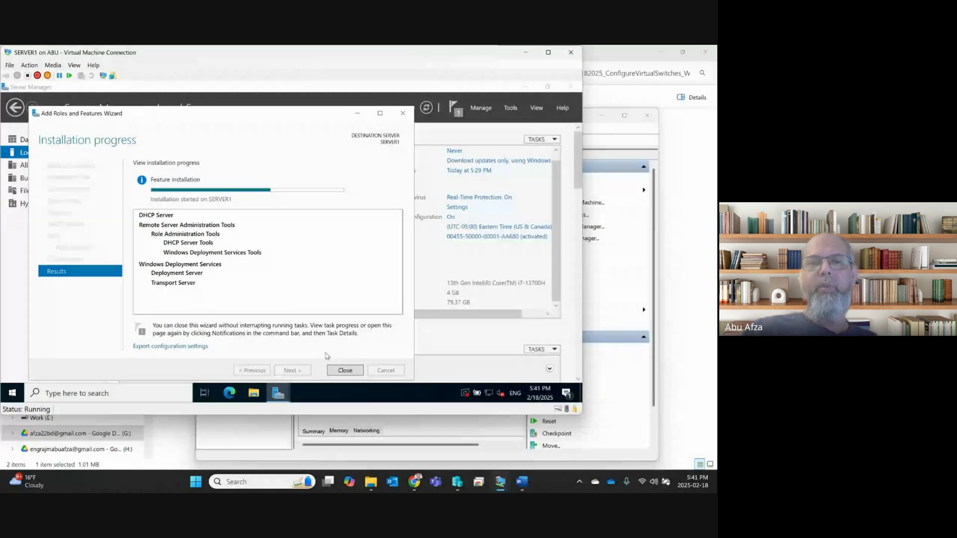
- Switch to the Google Meet window in Chrome to check the ongoing meeting
mouse_move(414, 482)
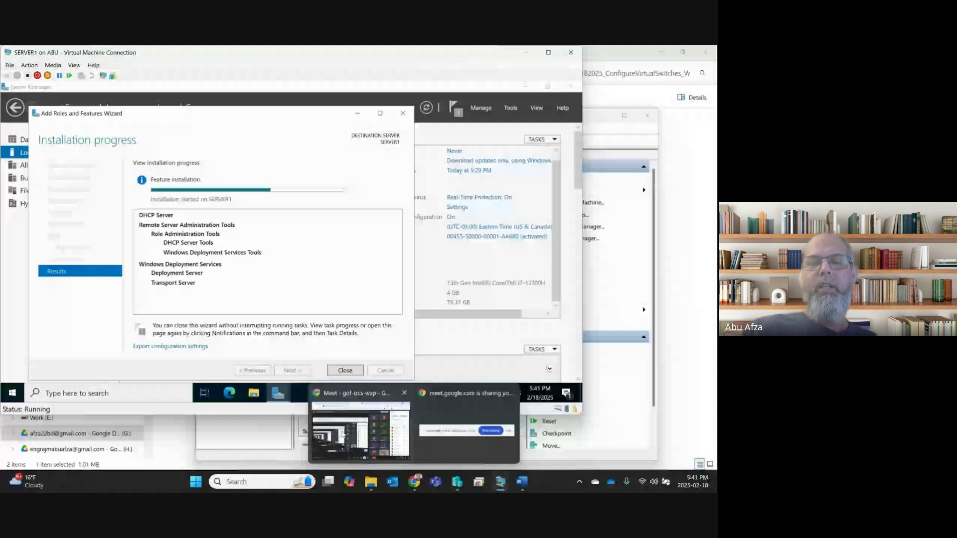
click(342, 434)
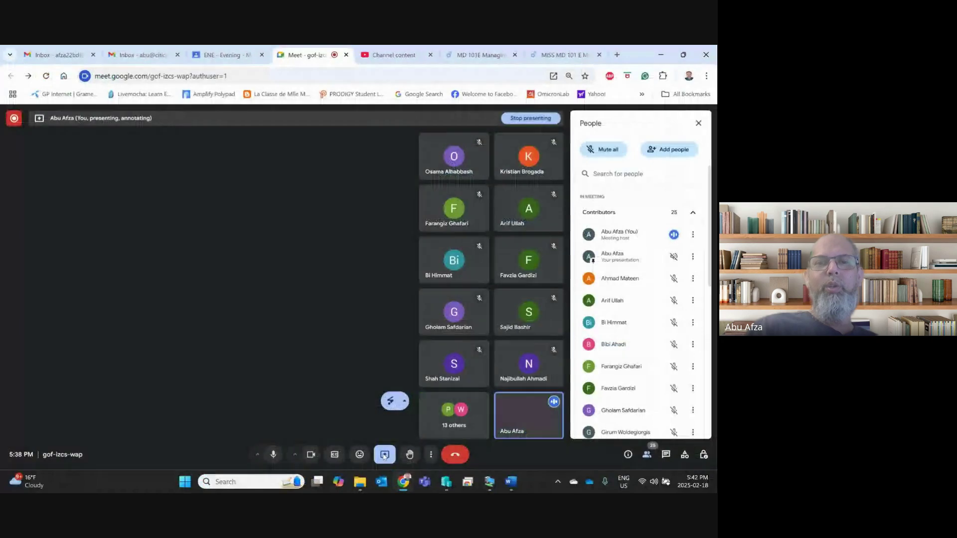
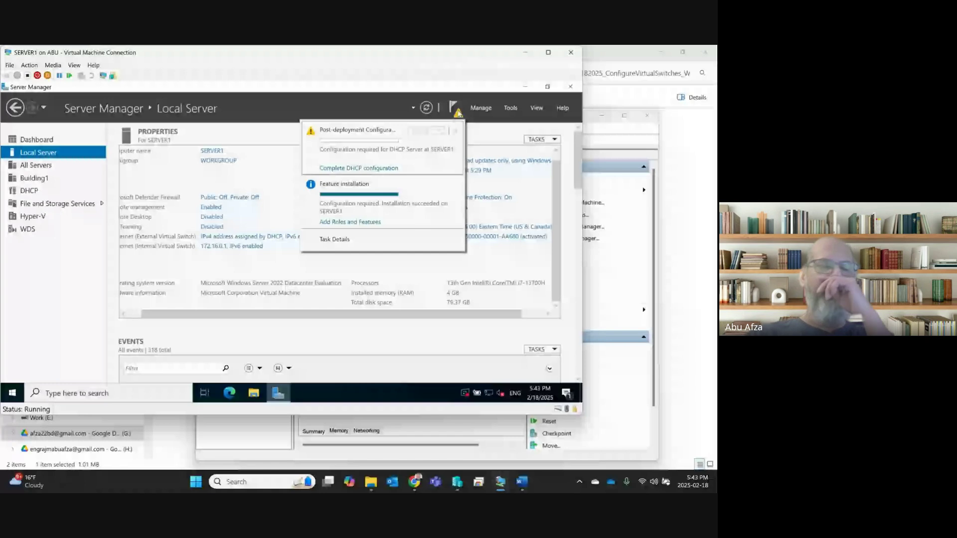
- Complete the DHCP post-deployment configuration on SERVER1 and check the WDS and DHCP pages in Server Manager
click(358, 168)
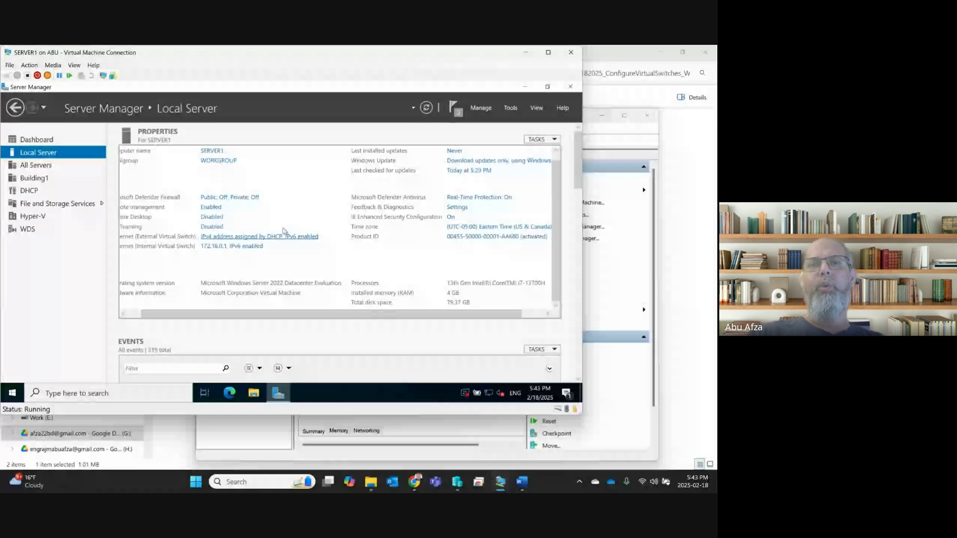
click(28, 229)
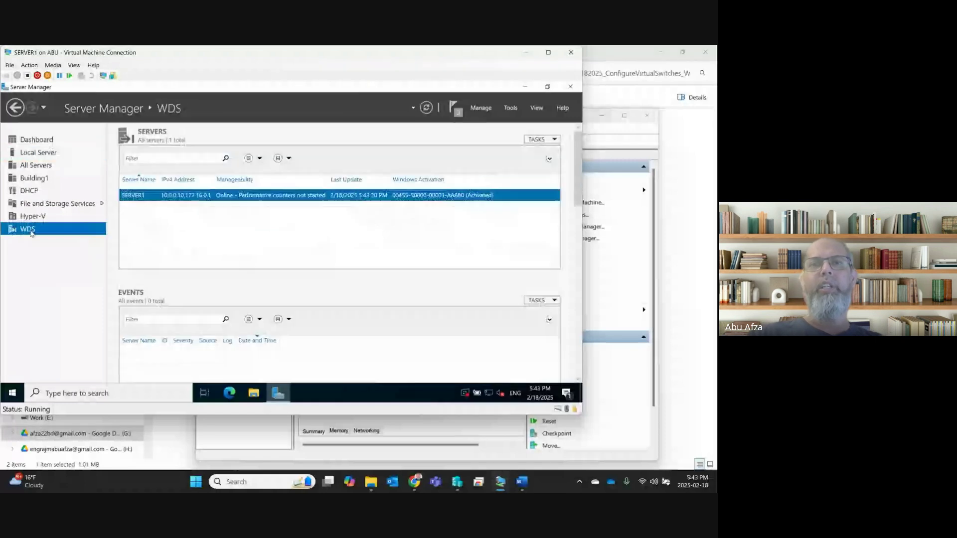
click(31, 189)
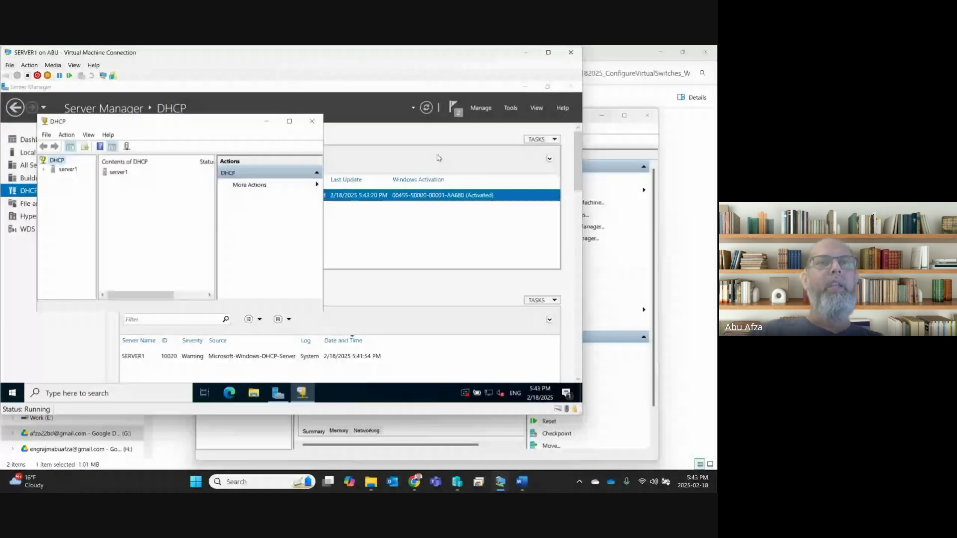
- Maximize the DHCP console and expand server1 and its IPv4 node to view Server Options
click(45, 169)
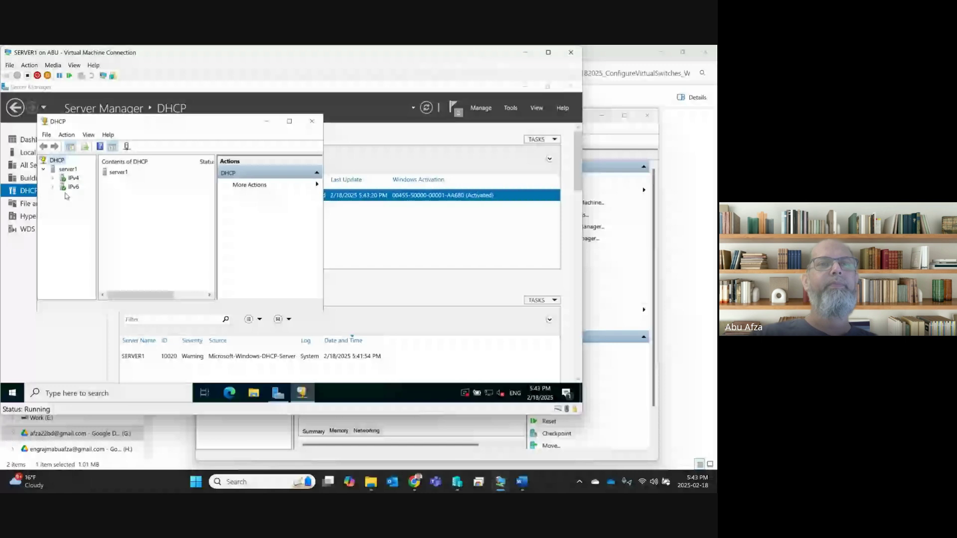
click(53, 178)
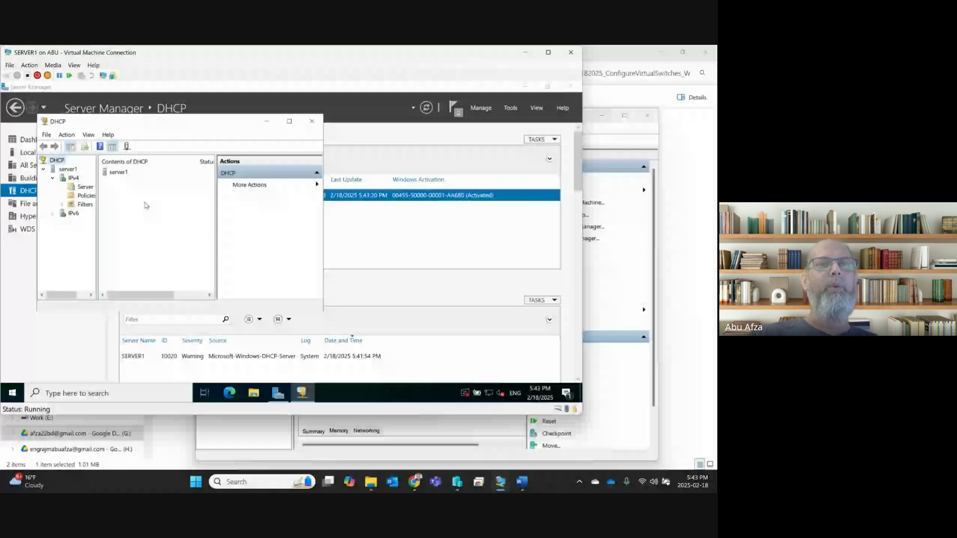
click(289, 121)
click(54, 150)
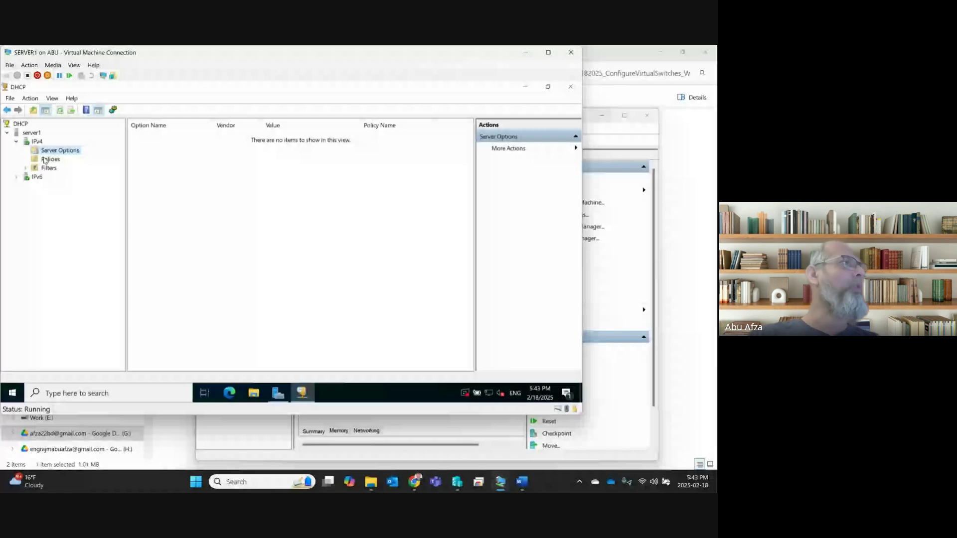
- Start a new IPv4 scope on server1 and name it MyScope, leaving the description empty
right_click(37, 142)
click(56, 168)
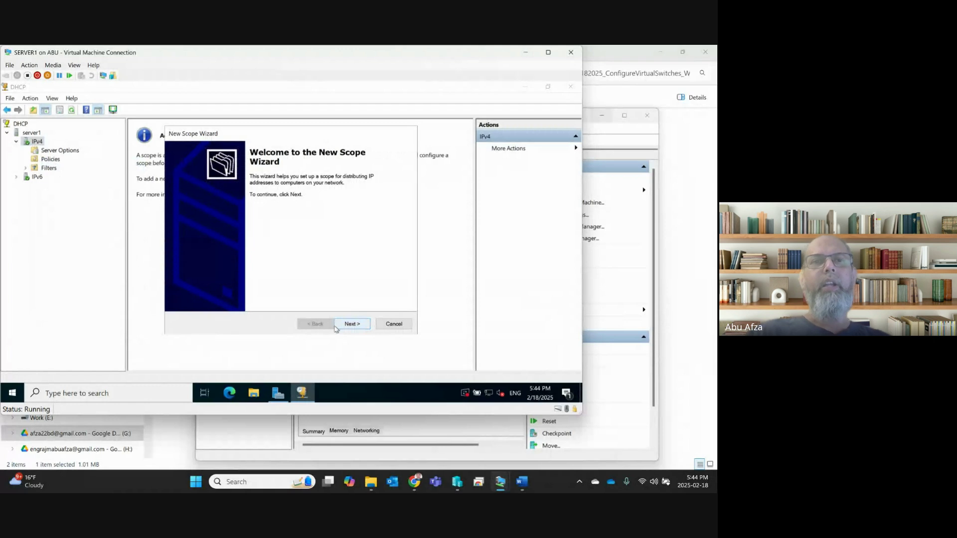
click(351, 324)
text(M)
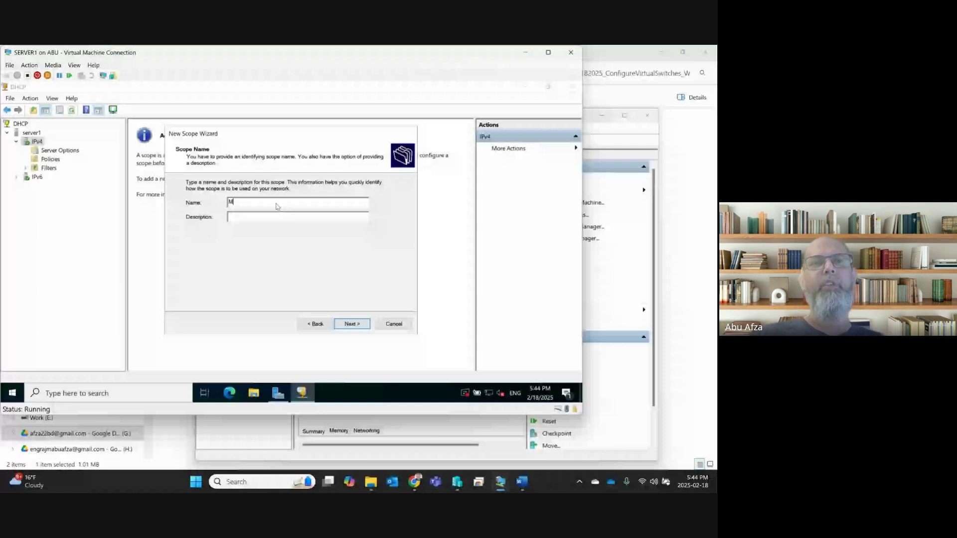
text(yScope)
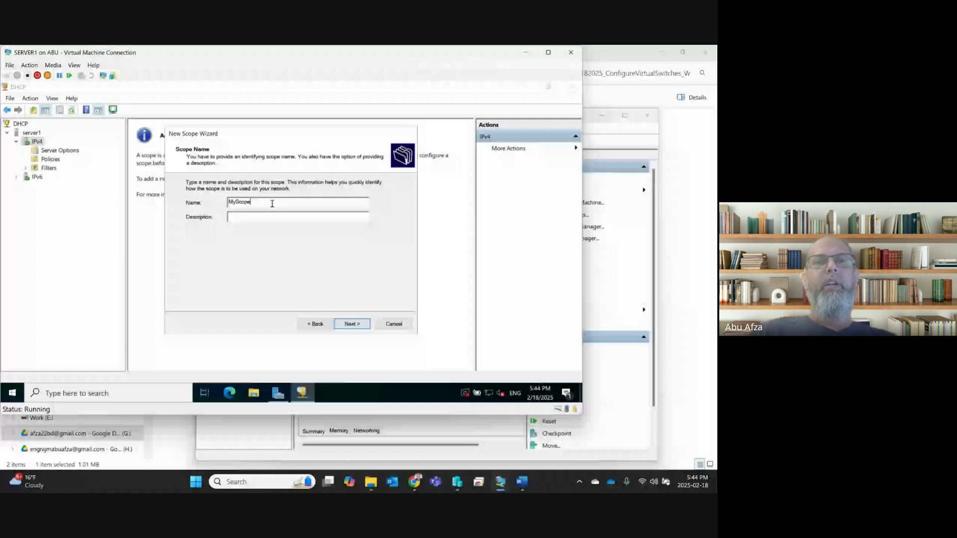
click(353, 325)
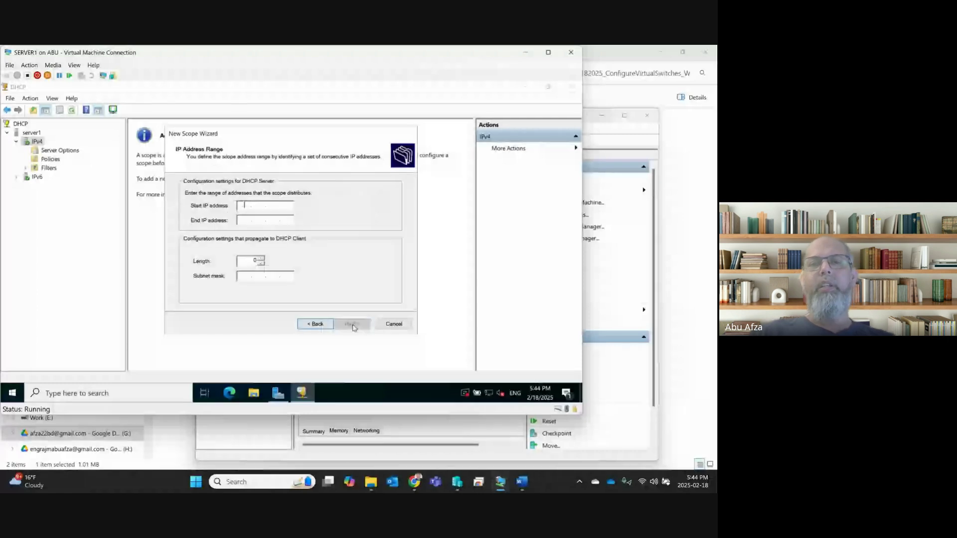
- Read the remaining instruction 1 substeps in the Project 3-3 Word document, and return to the New Scope Wizard on SERVER1
click(522, 481)
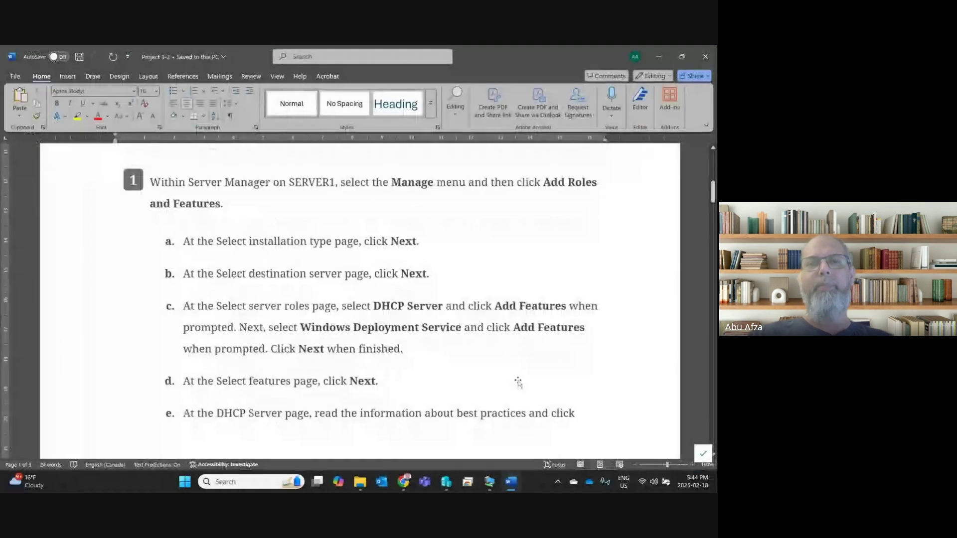
scroll(518, 381, down, 4)
scroll(519, 380, down, 3)
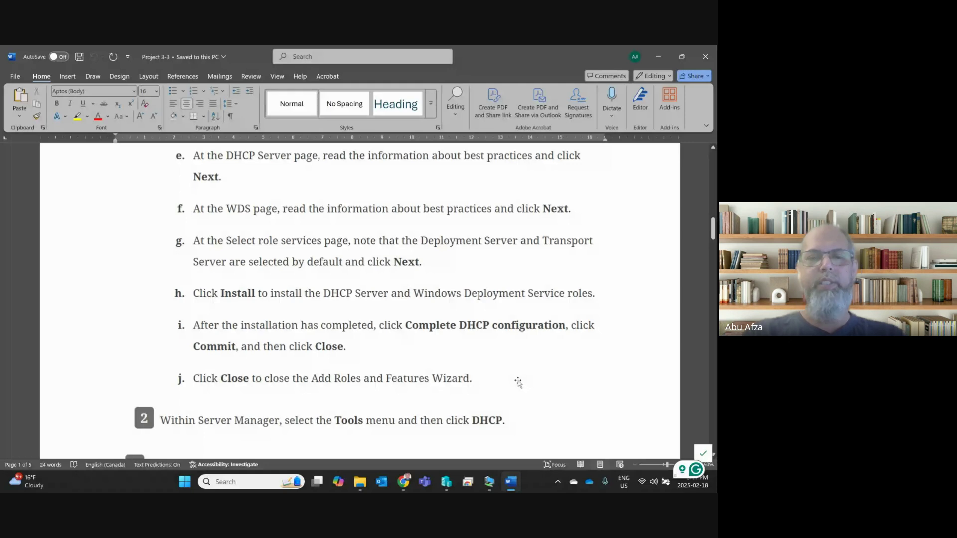
key(alt+Tab)
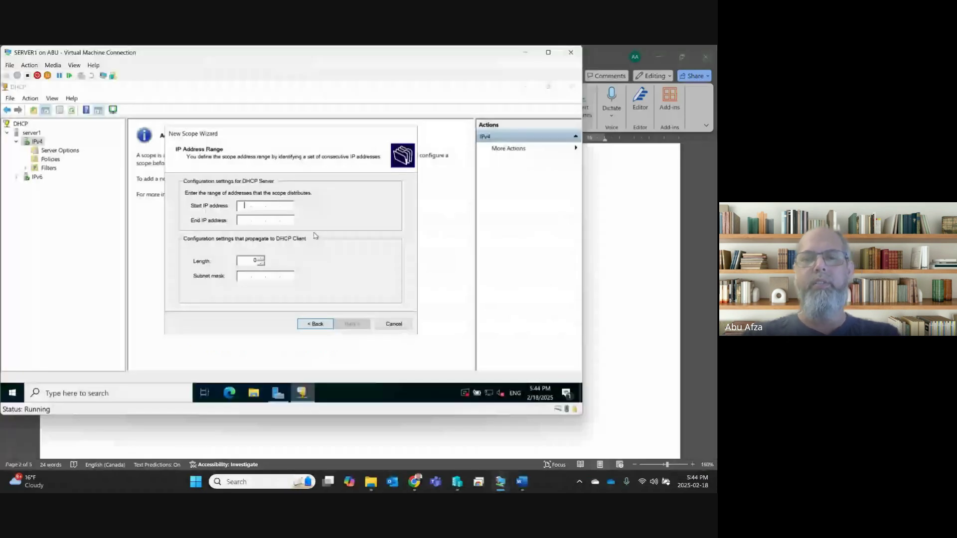
- Set the scope's address range from 172.16.0.50 to 172.16.0.100, keeping the 255.255.0.0 subnet mask
text(172.)
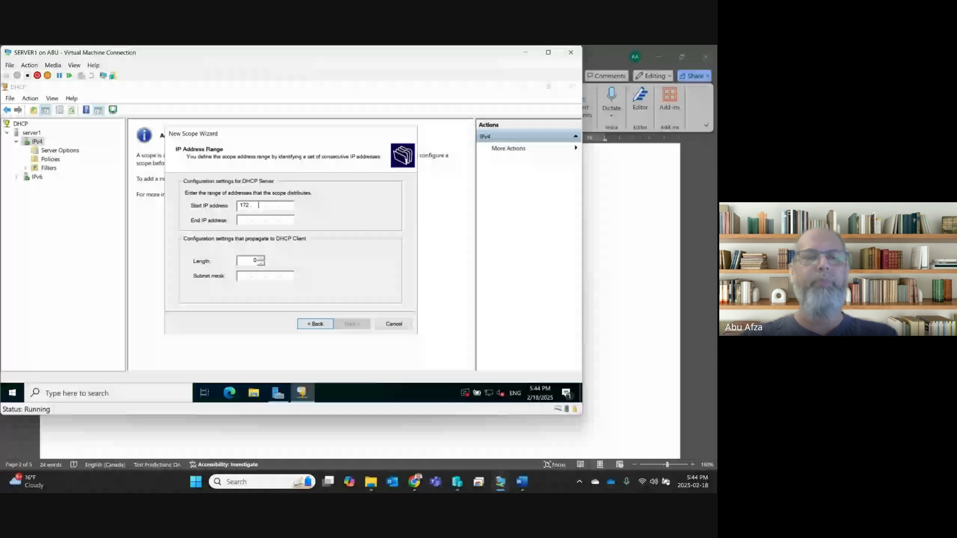
text(16.0.50)
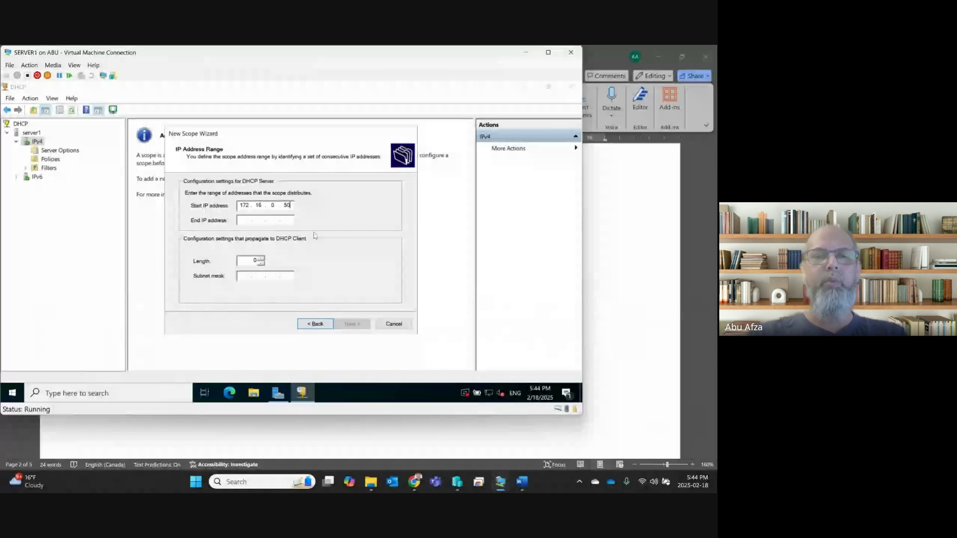
key(Tab)
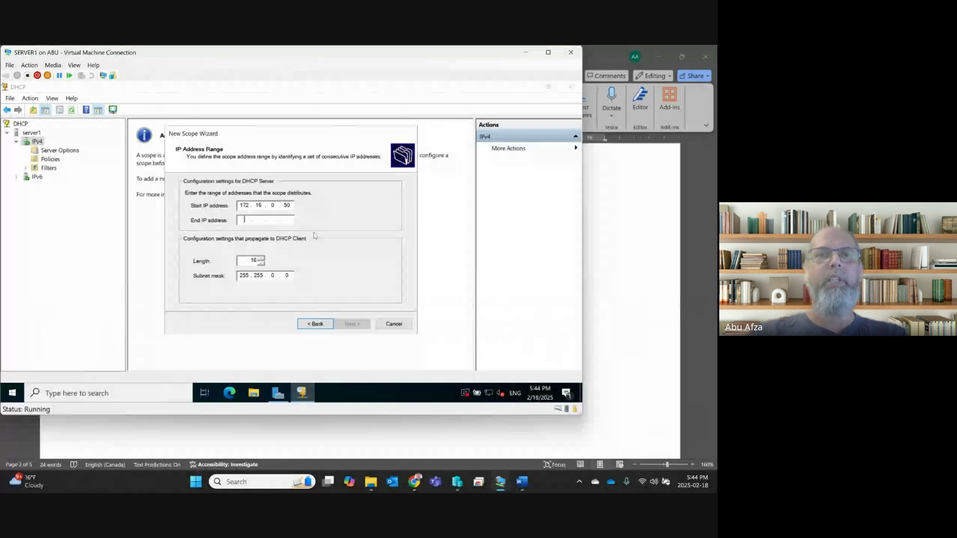
text(172.)
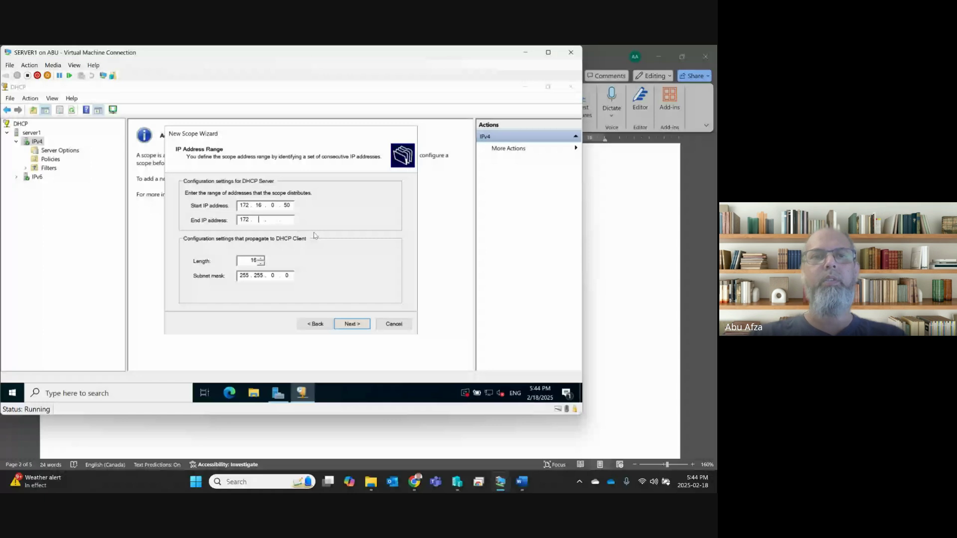
text(16)
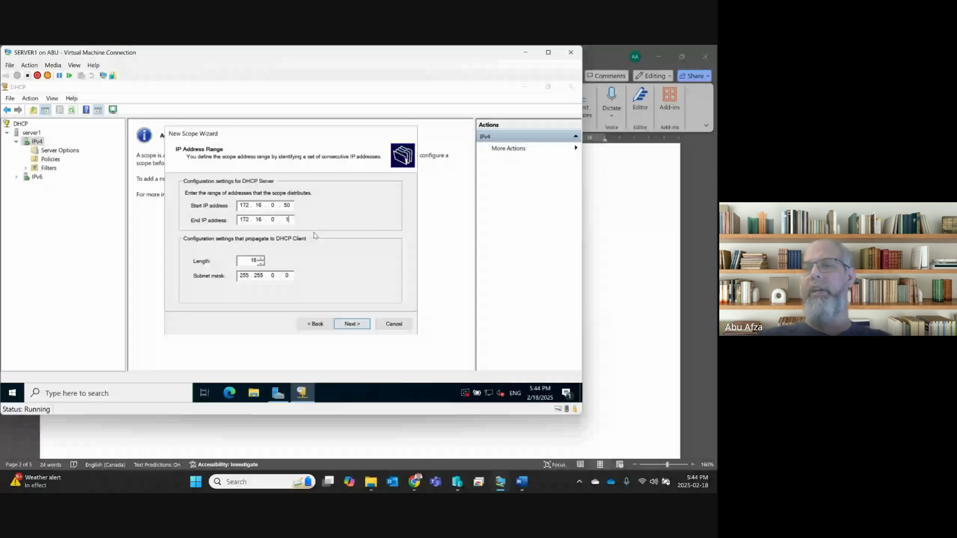
text(.0.100)
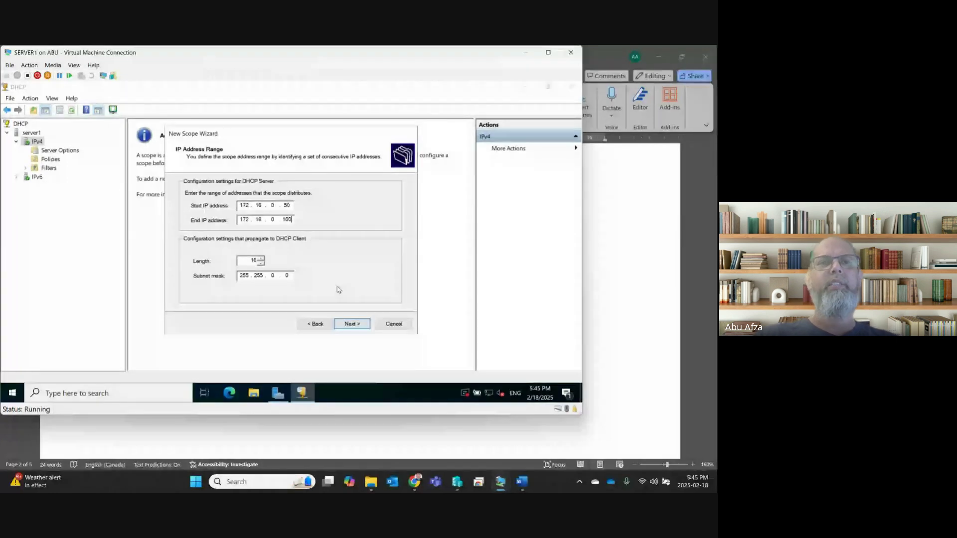
key(Return)
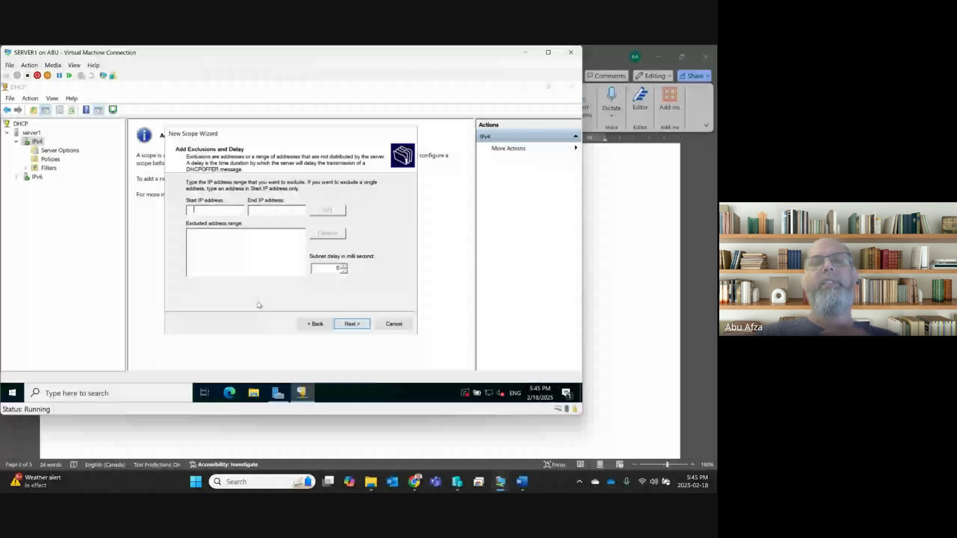
- Accept the scope without exclusions and with the default lease duration, and choose to configure the DHCP options later
key(Return)
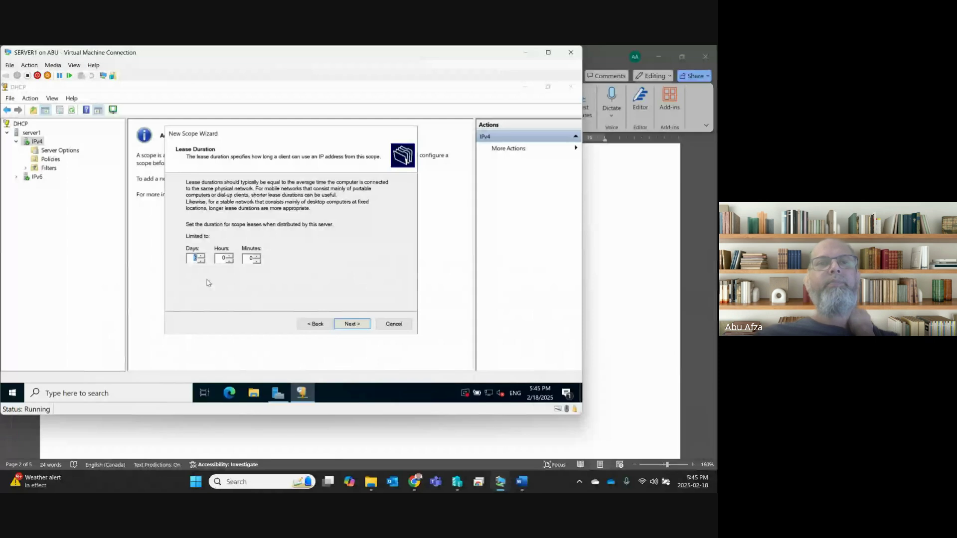
click(362, 327)
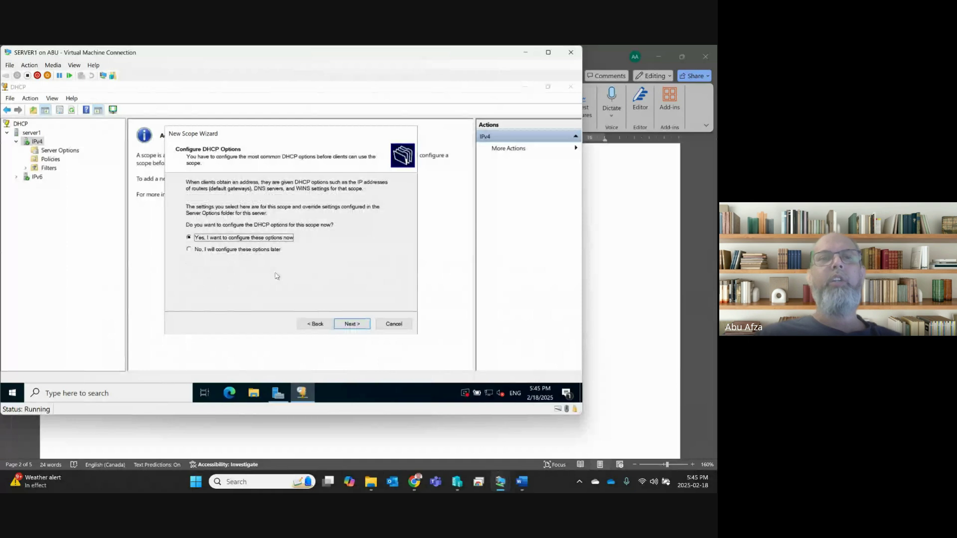
click(203, 250)
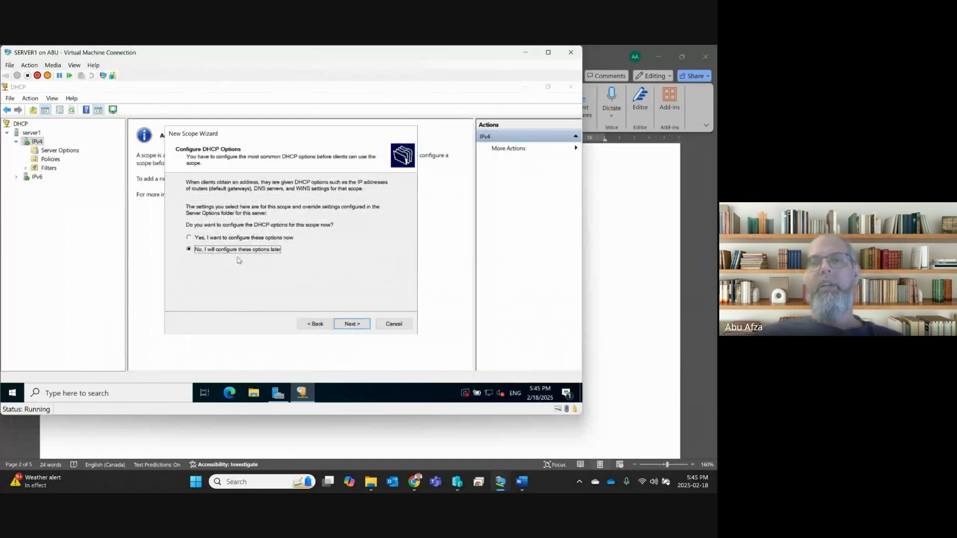
- Check the last New Scope Wizard substeps in the Project 3-3 Word document, and complete the wizard with the DHCP options left for later
click(522, 481)
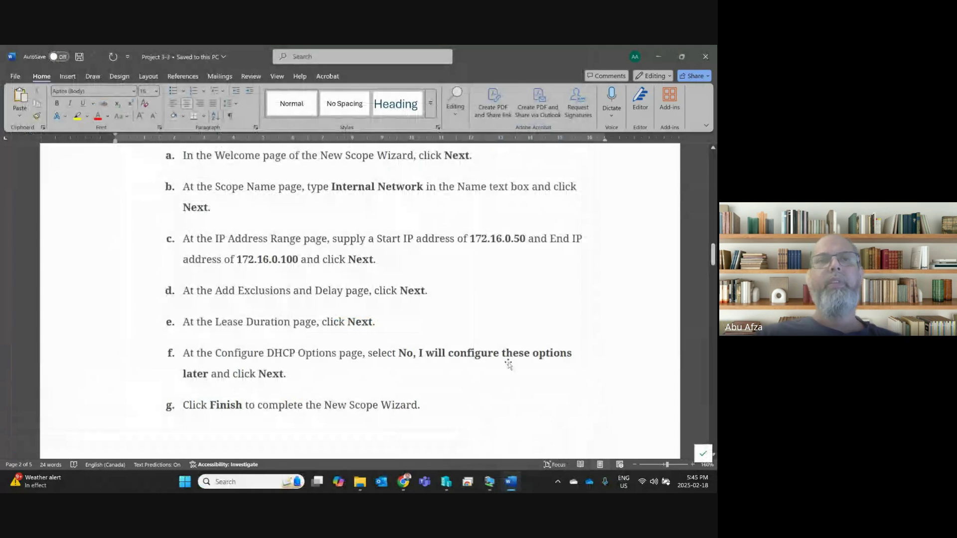
scroll(508, 366, down, 3)
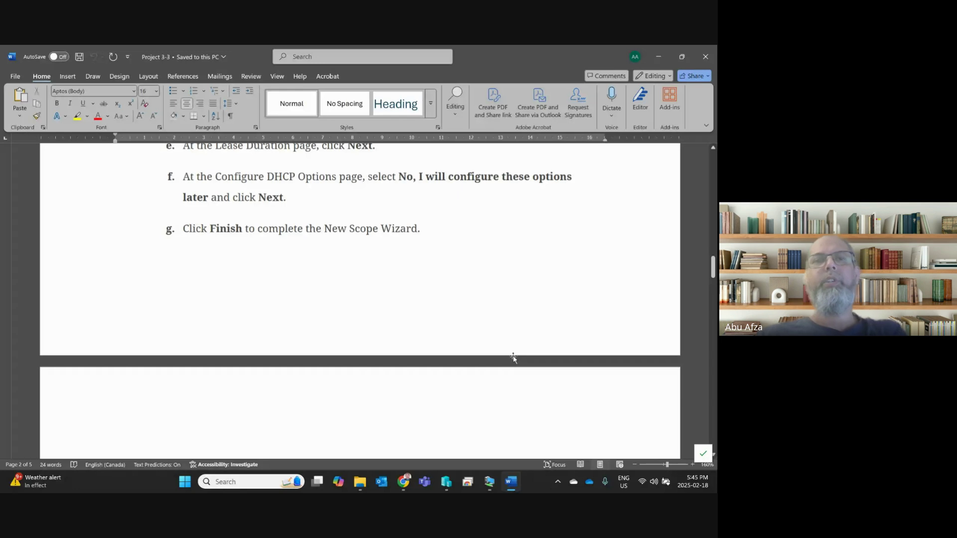
scroll(228, 250, up, 1)
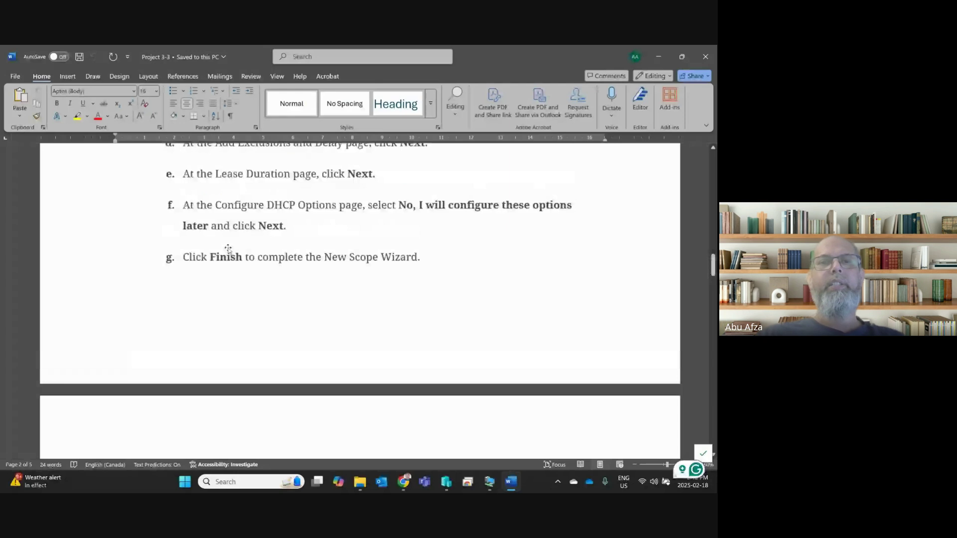
key(alt+Tab)
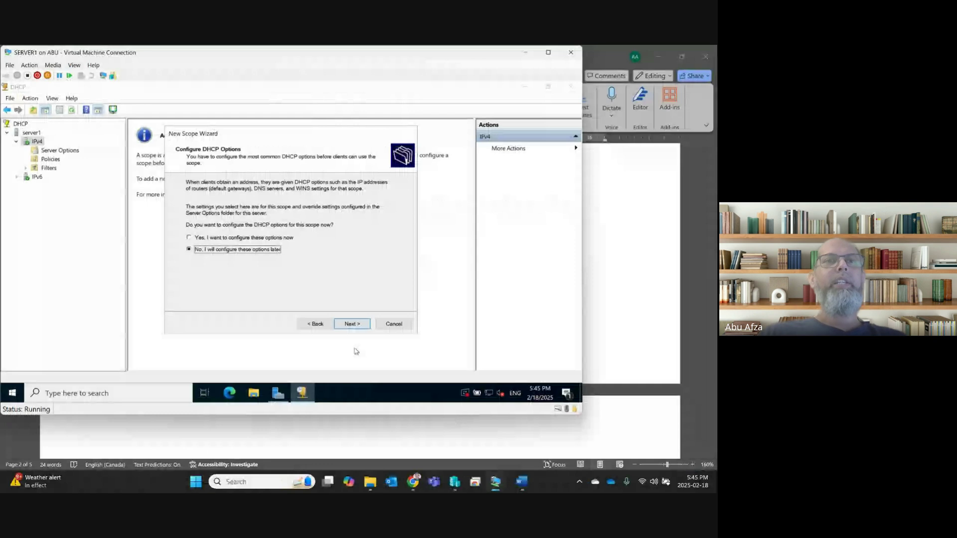
click(352, 324)
click(353, 325)
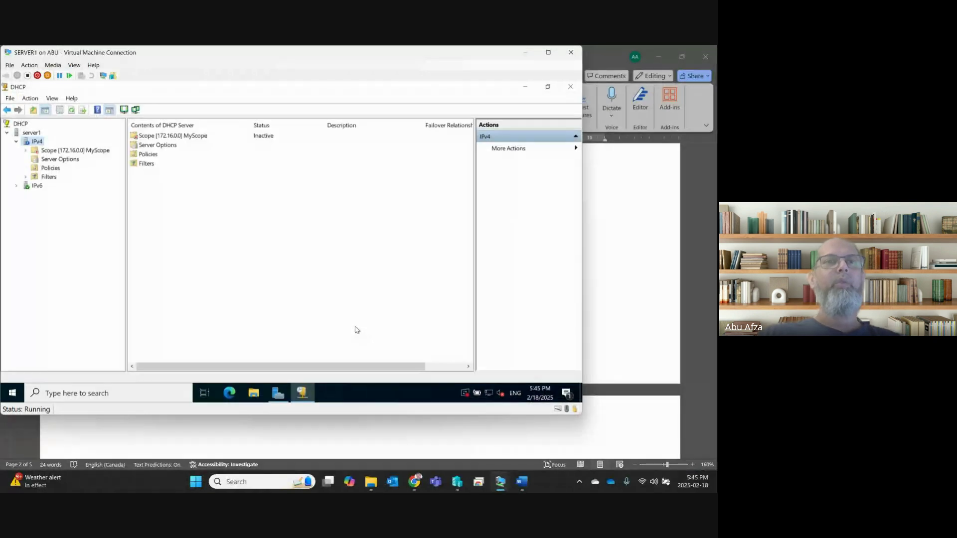
- View the address pool of MyScope, and read instruction 4 in the Project 3-3 Word document before returning to SERVER1
double_click(41, 150)
click(66, 159)
mouse_move(532, 491)
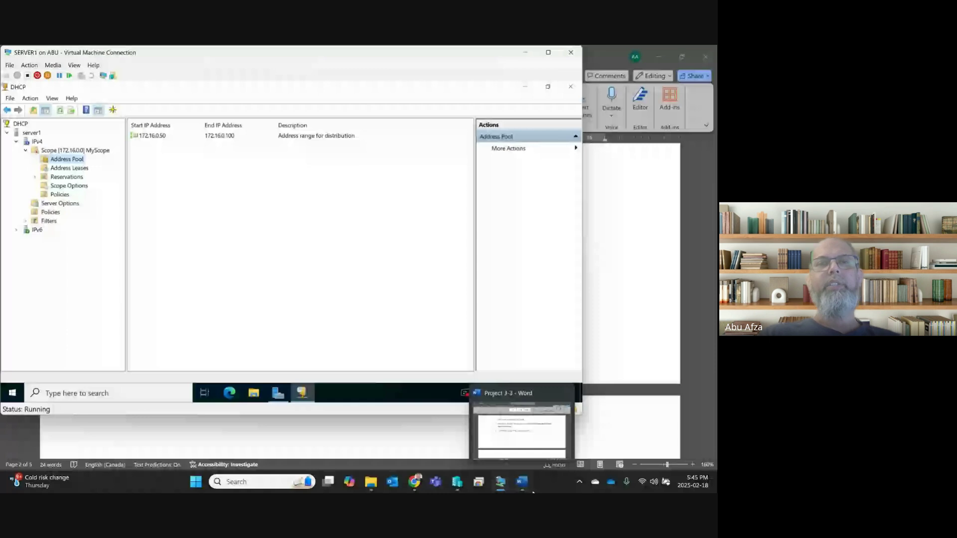
click(521, 482)
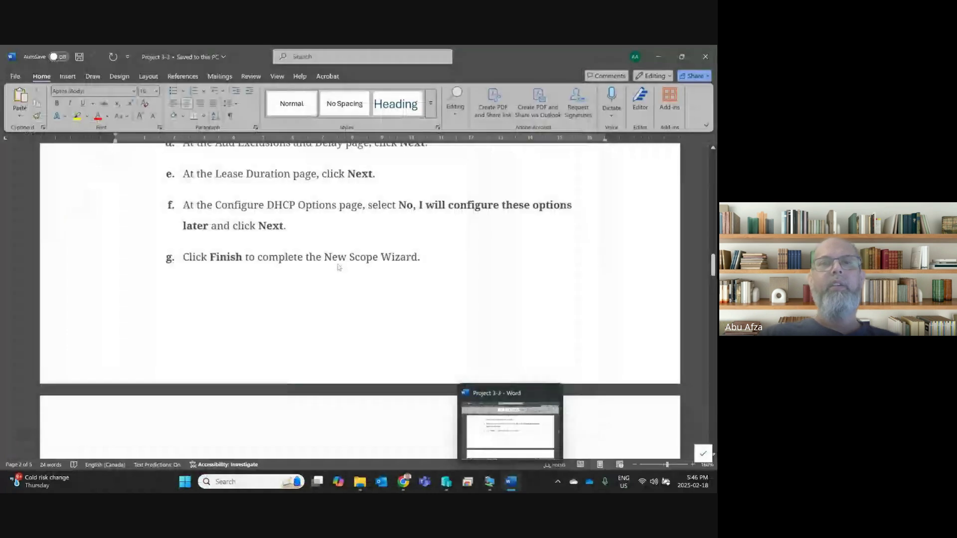
scroll(348, 285, down, 5)
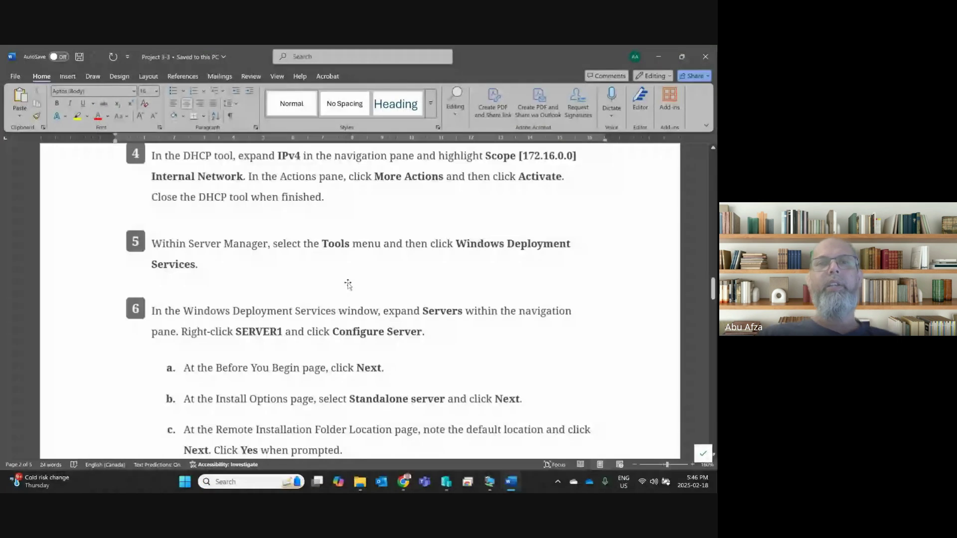
scroll(355, 267, up, 1)
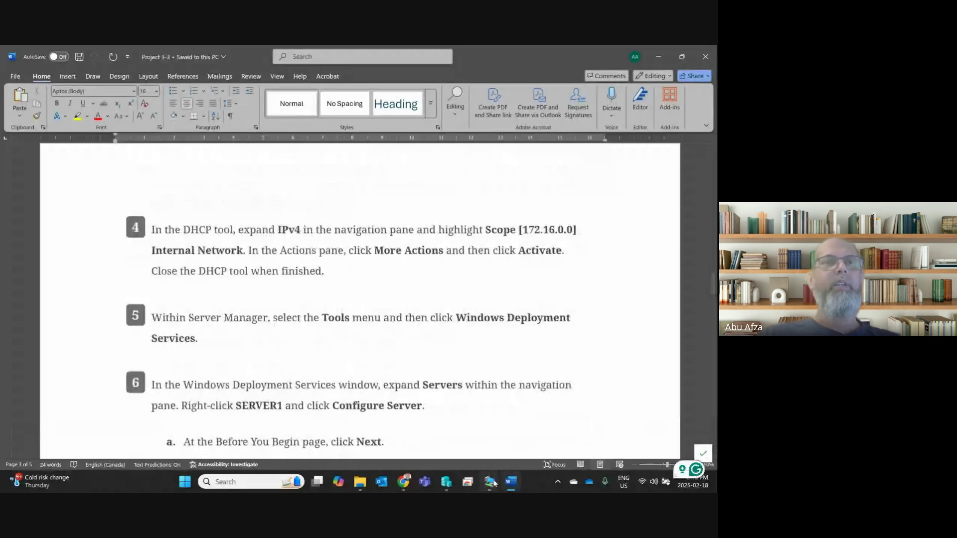
click(493, 481)
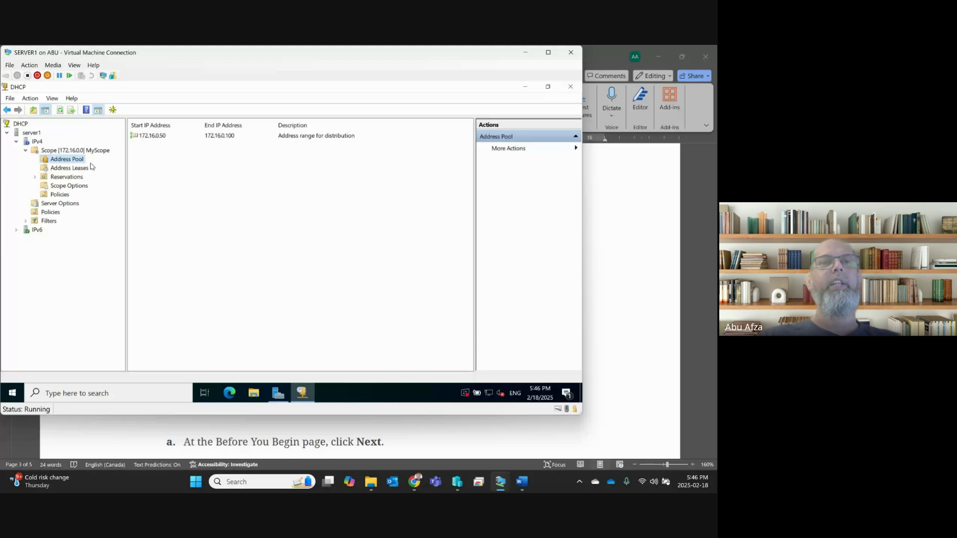
- Activate the scope MyScope under IPv4 on server1
click(80, 151)
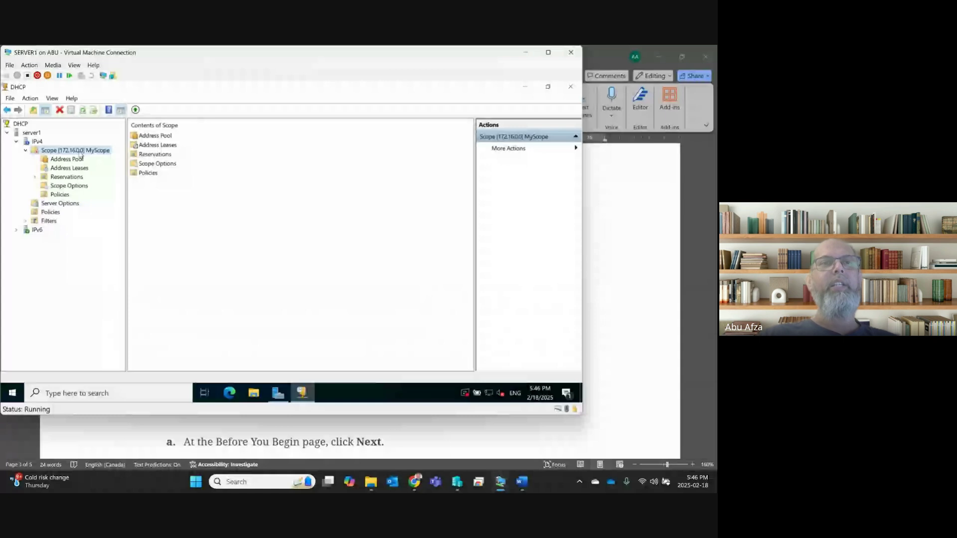
right_click(79, 151)
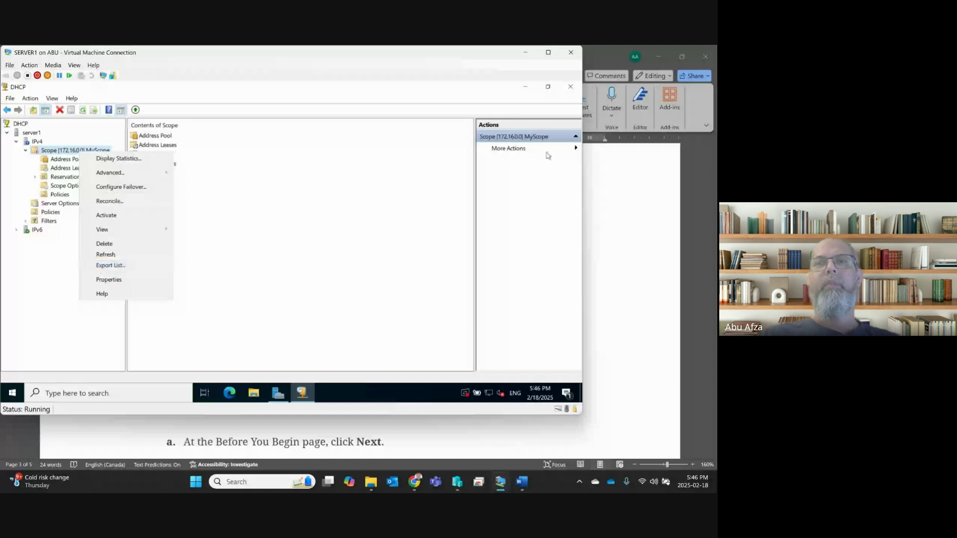
click(563, 149)
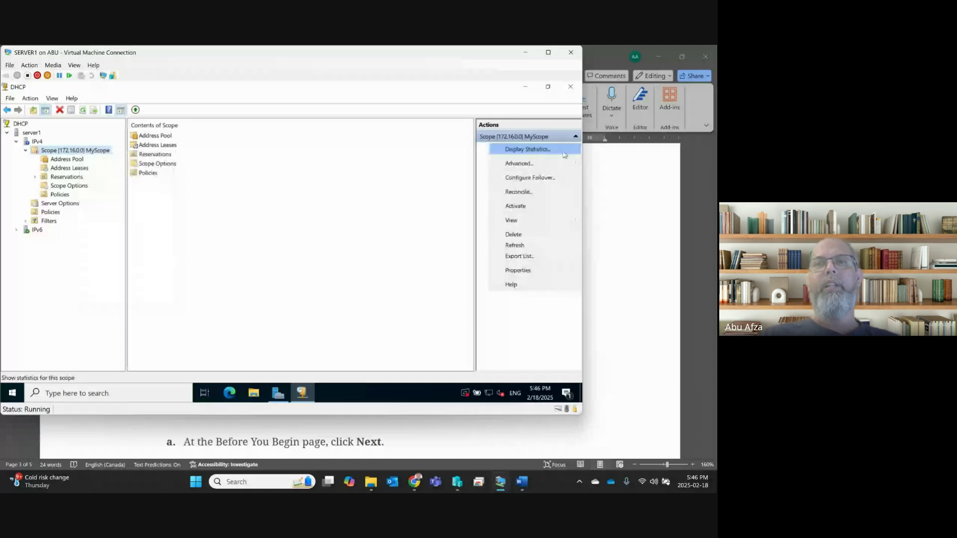
click(522, 208)
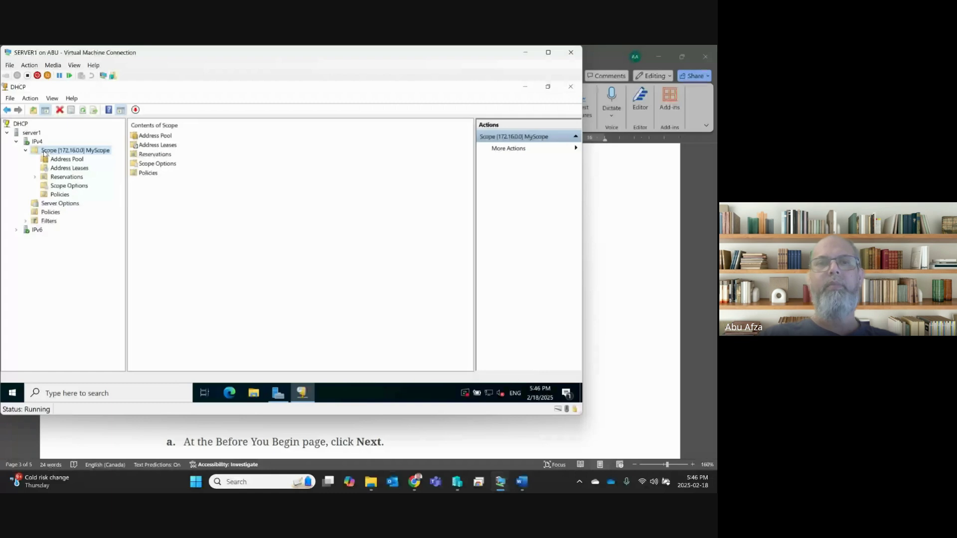
- Read instructions 5 and 6 in the Project 3-3 Word document, and return to the SERVER1 virtual machine
key(alt+Tab)
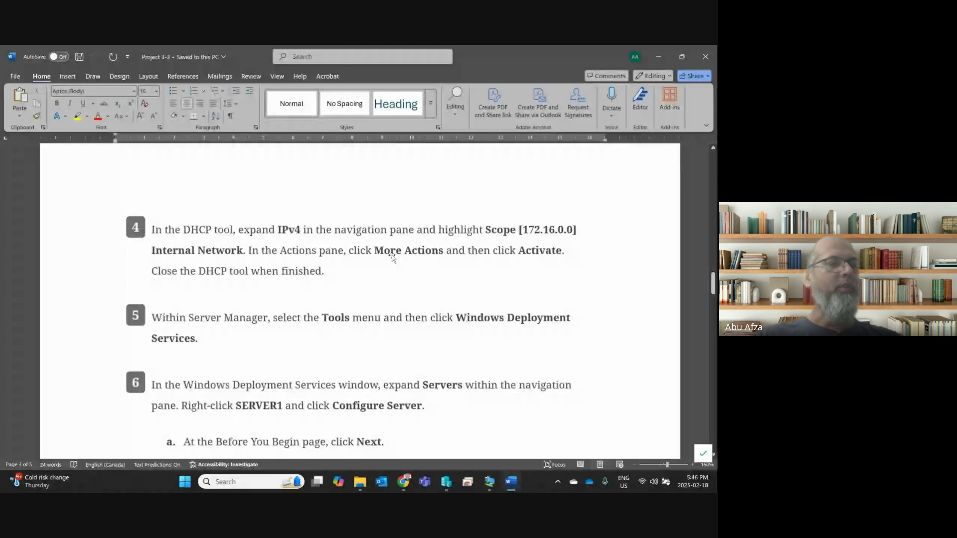
scroll(392, 255, down, 3)
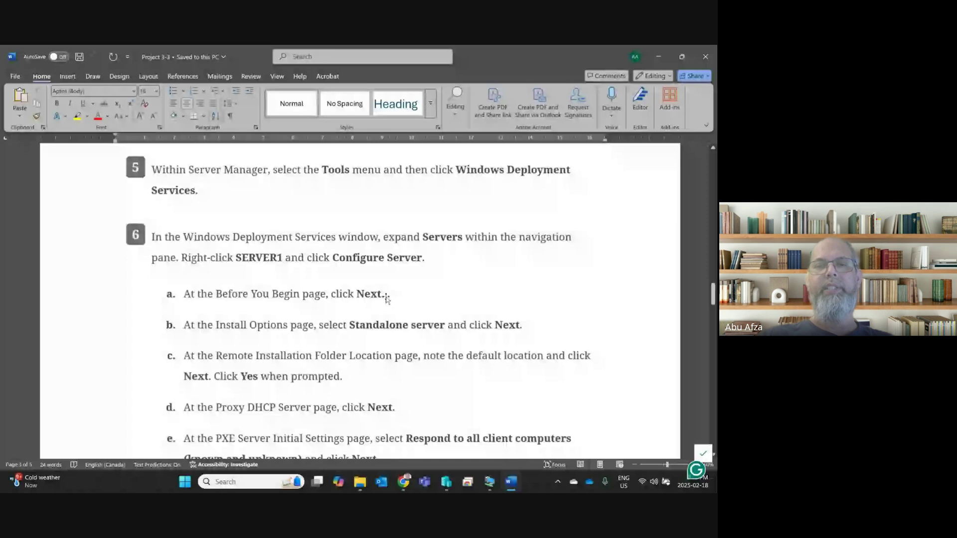
click(489, 481)
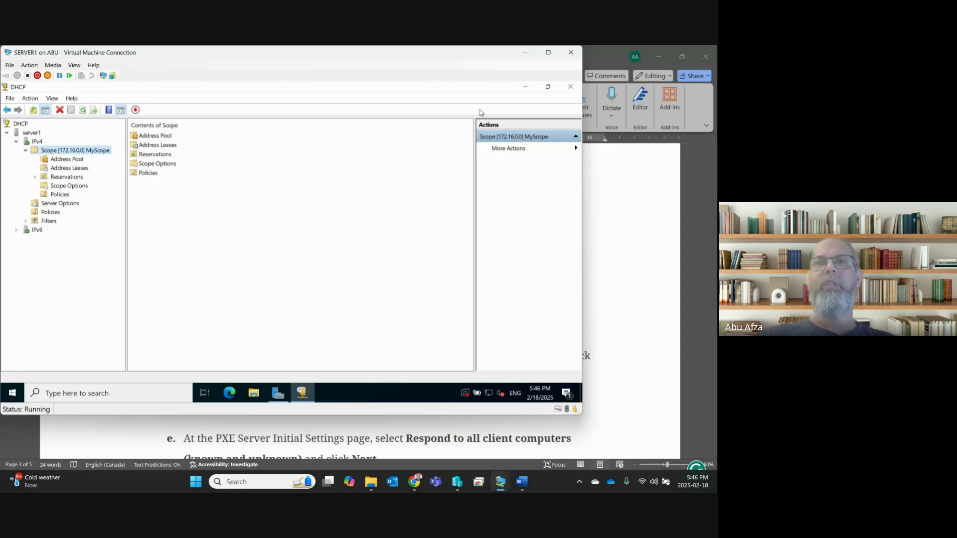
- Close the DHCP console and open the Windows Deployment Services console from Server Manager
click(571, 87)
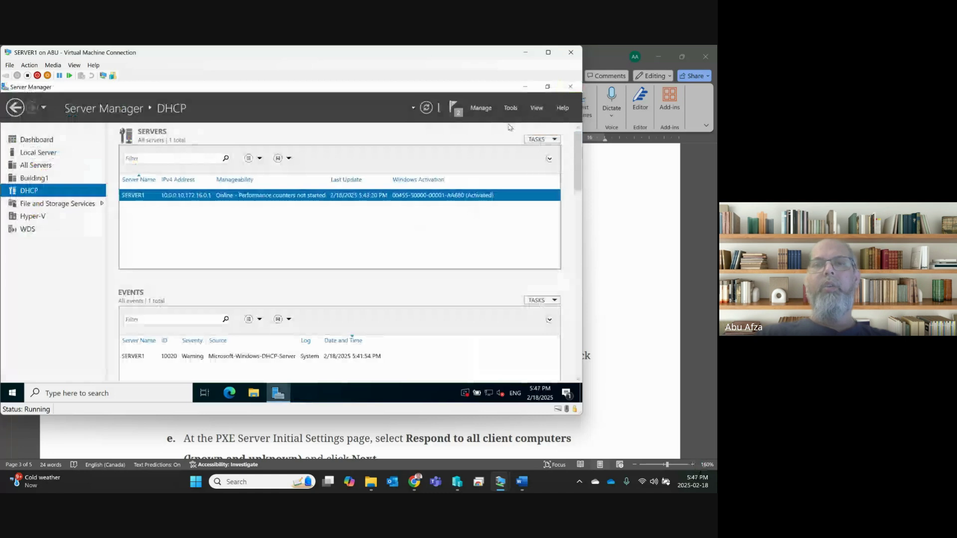
click(510, 108)
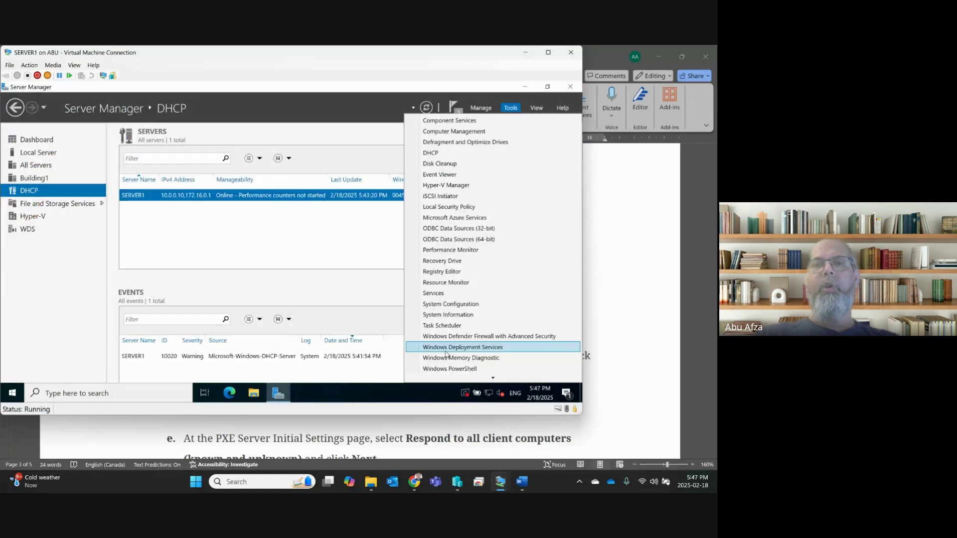
click(476, 349)
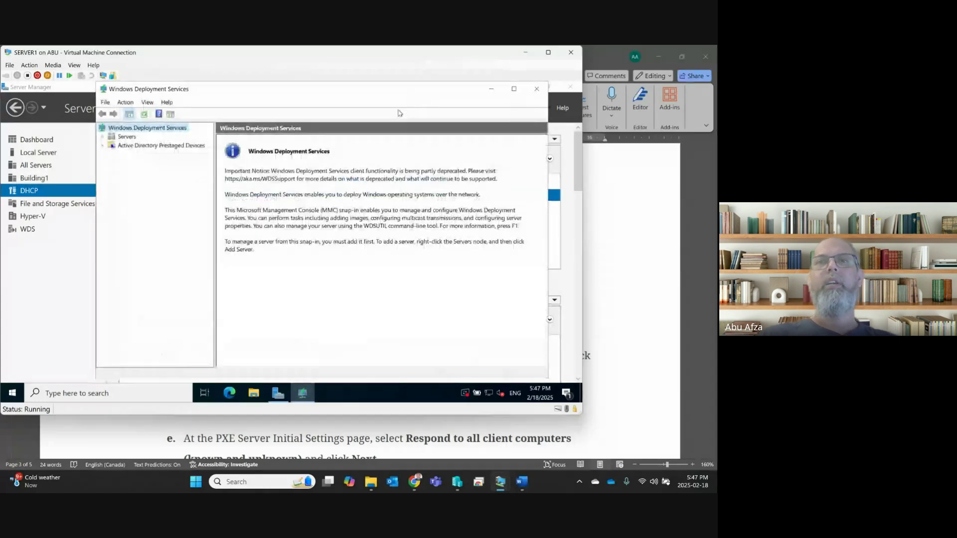
drag(340, 92, 327, 115)
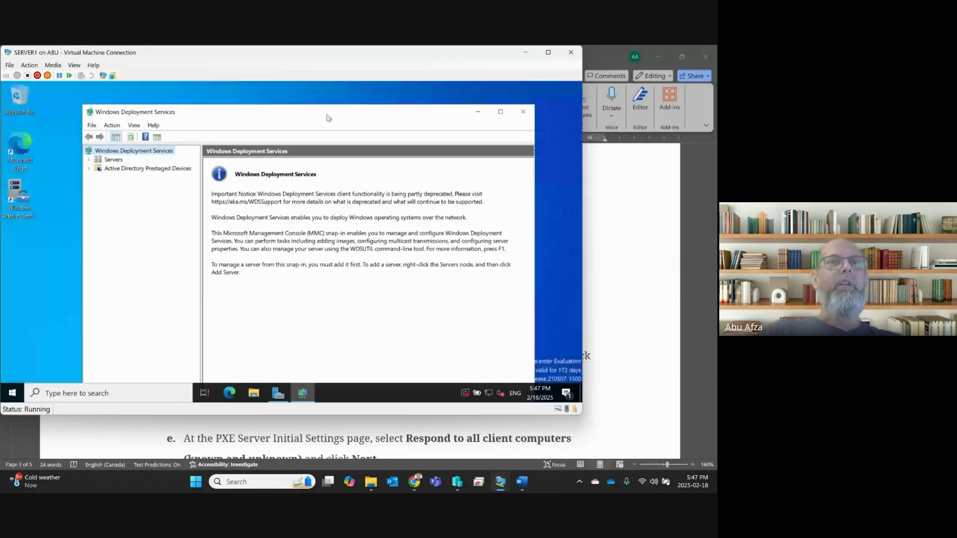
drag(328, 118, 319, 99)
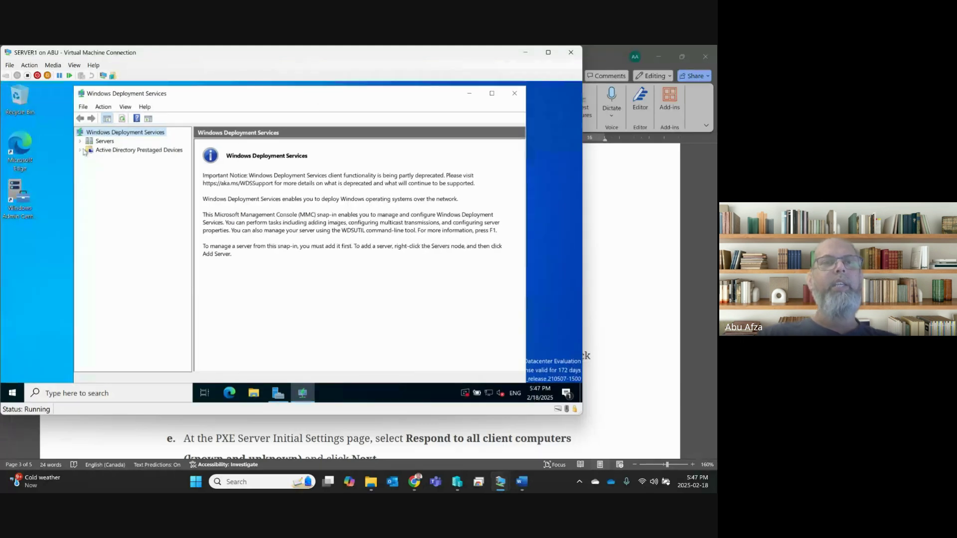
- Start configuring SERVER1 in Windows Deployment Services, using the Standalone server install option
click(81, 142)
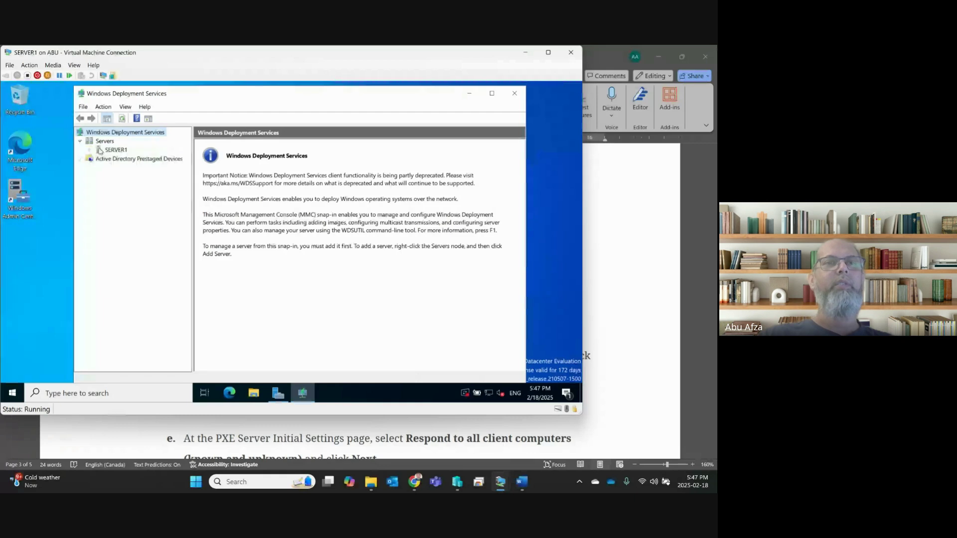
right_click(102, 153)
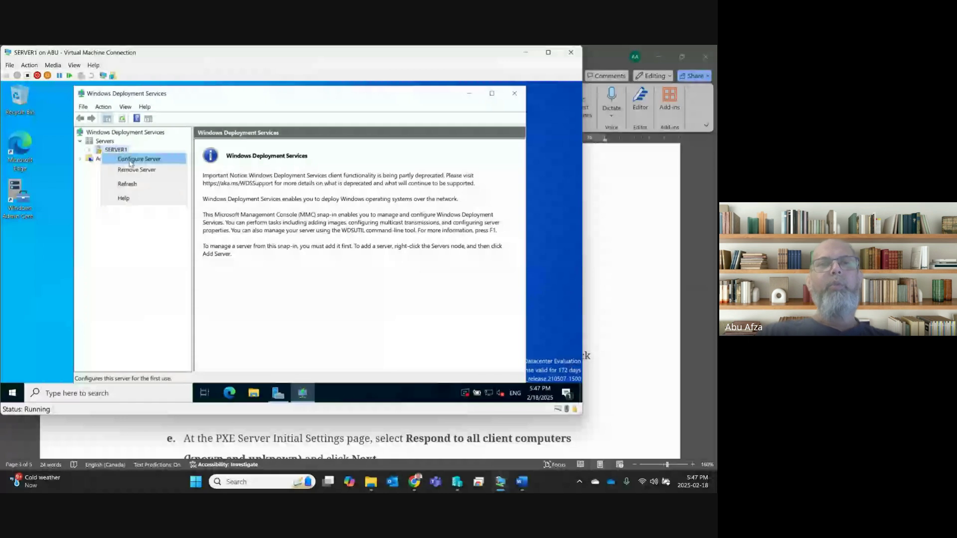
click(131, 161)
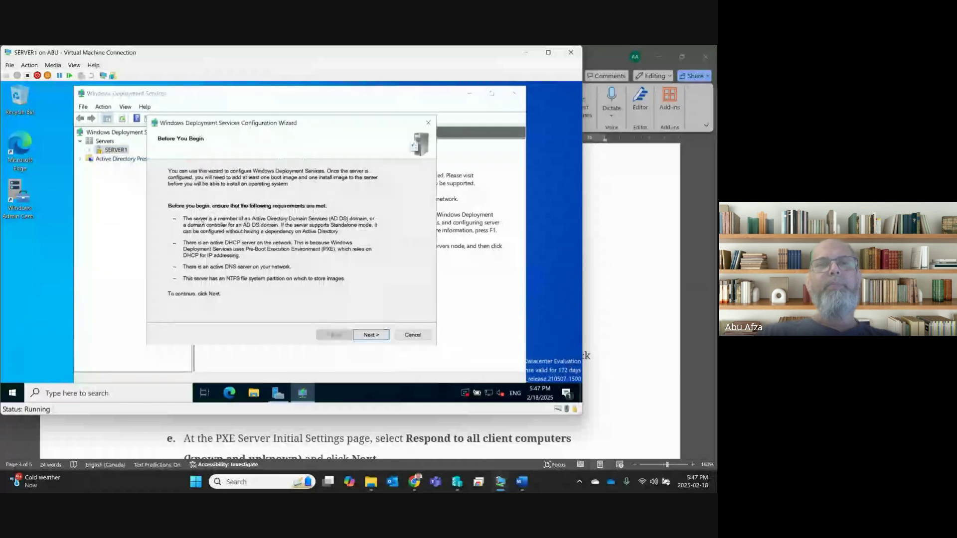
click(364, 335)
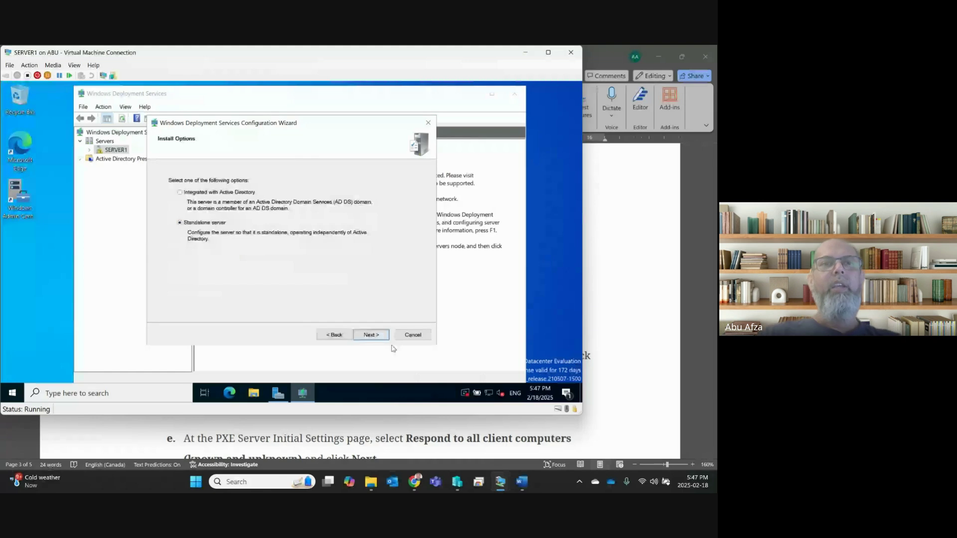
click(371, 335)
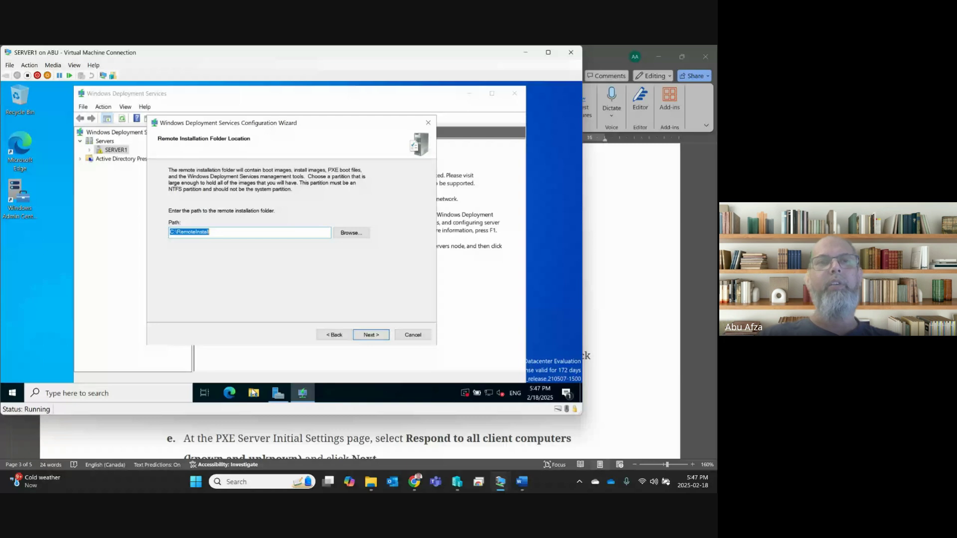
- Check the server's drives in File Explorer, and accept C:\RemoteInstall as the remote installation folder
click(253, 393)
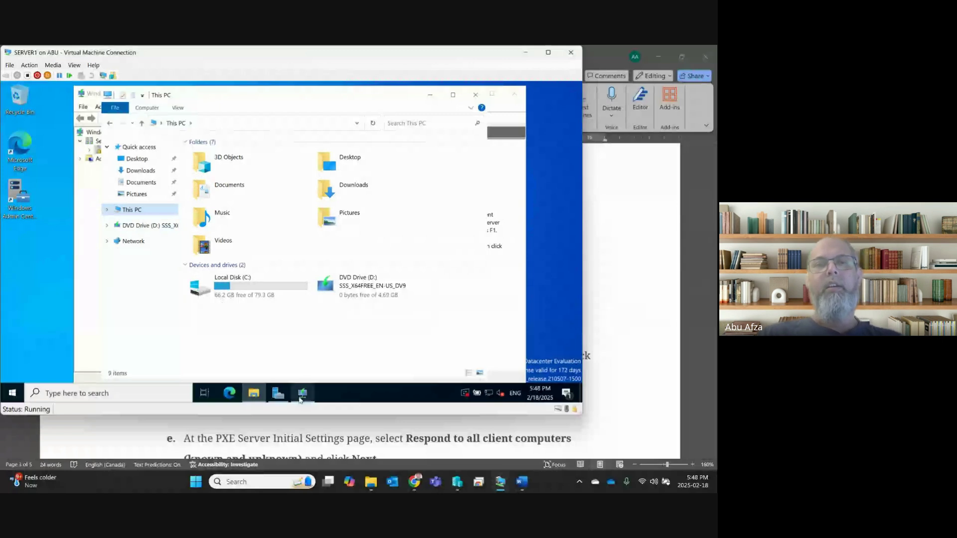
mouse_move(300, 399)
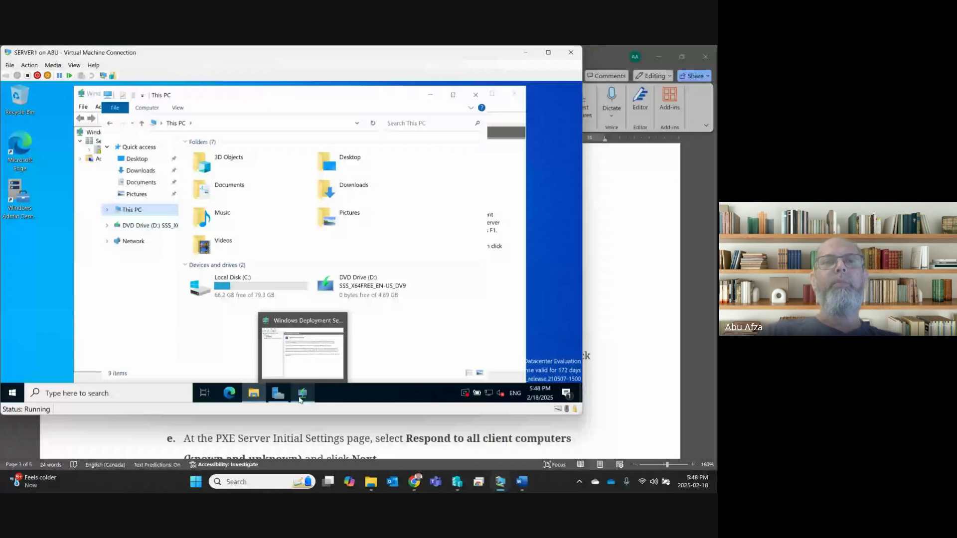
click(301, 394)
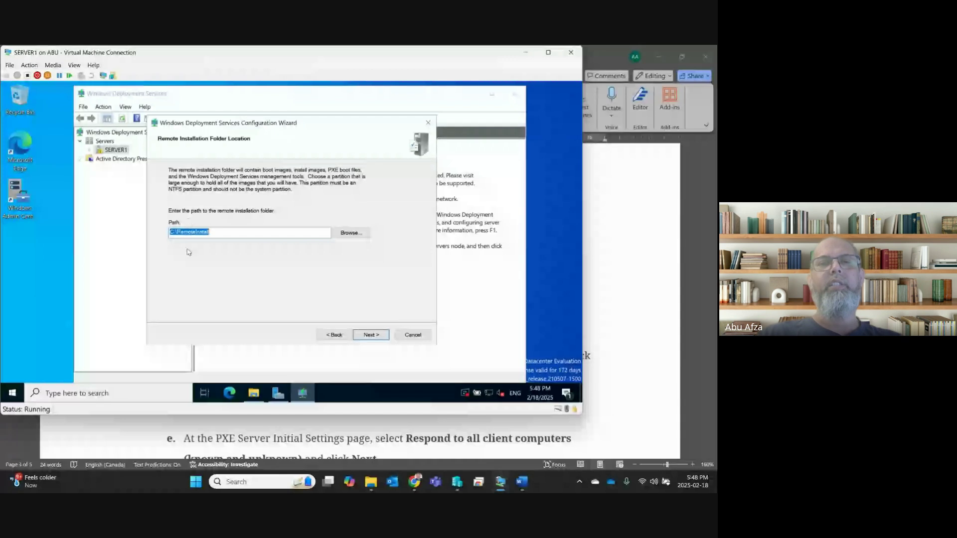
click(360, 336)
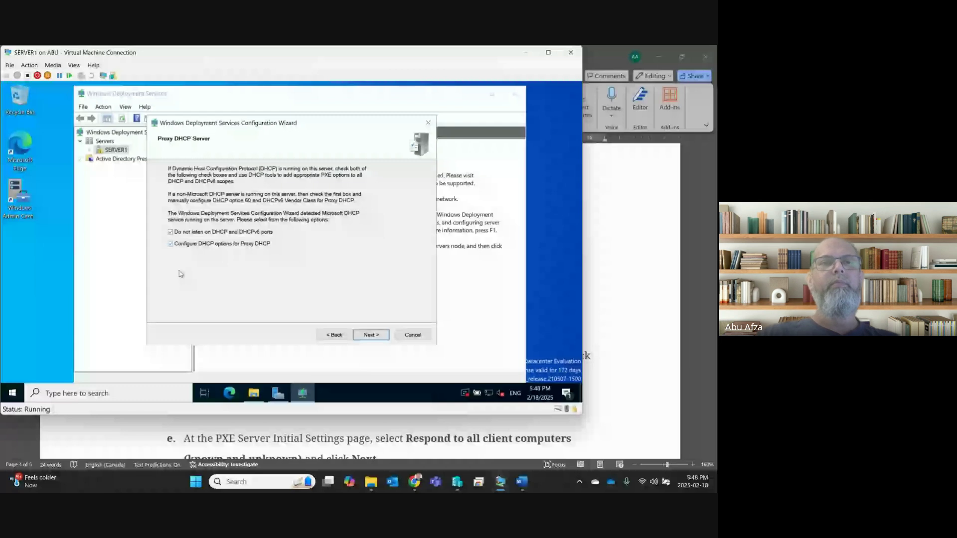
- Keep both Proxy DHCP options enabled, and configure the PXE server to respond to all client computers (known and unknown)
click(369, 336)
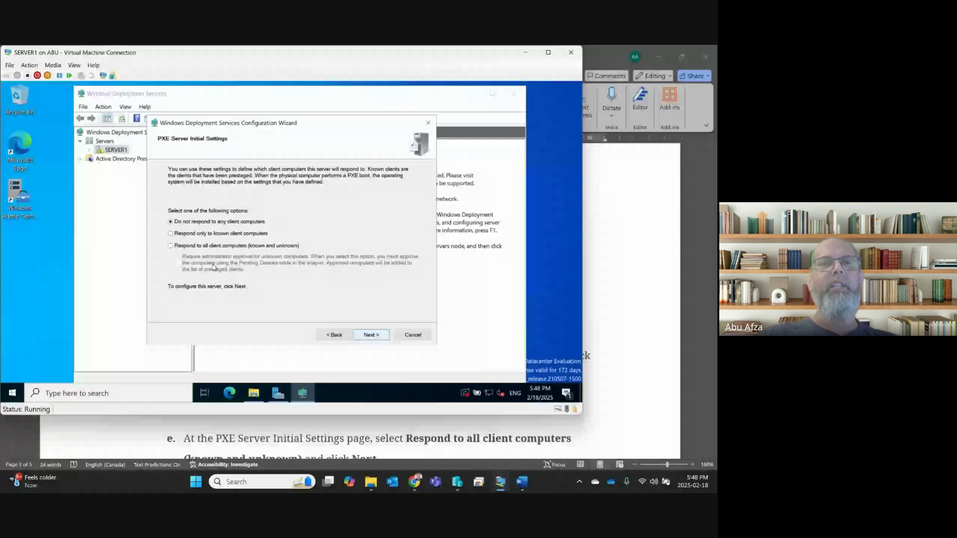
click(195, 245)
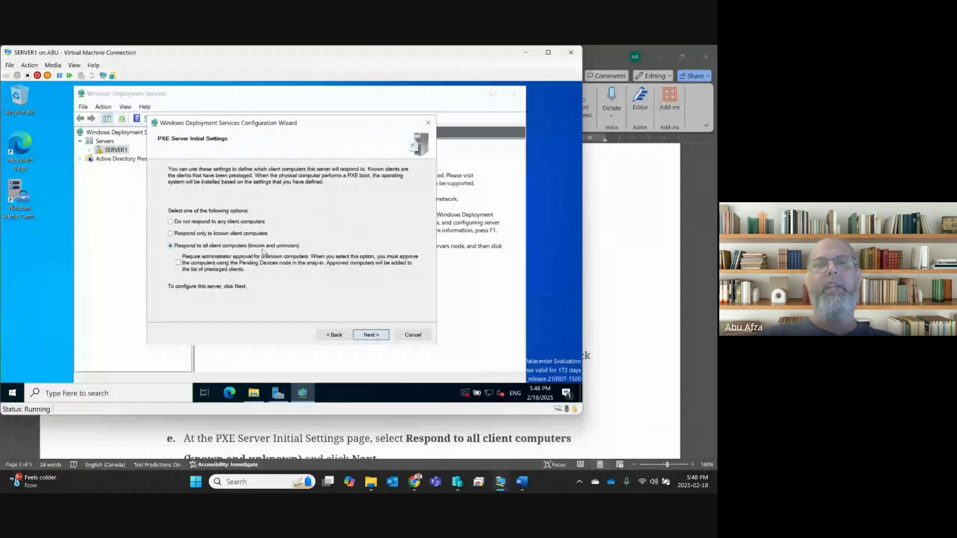
click(380, 339)
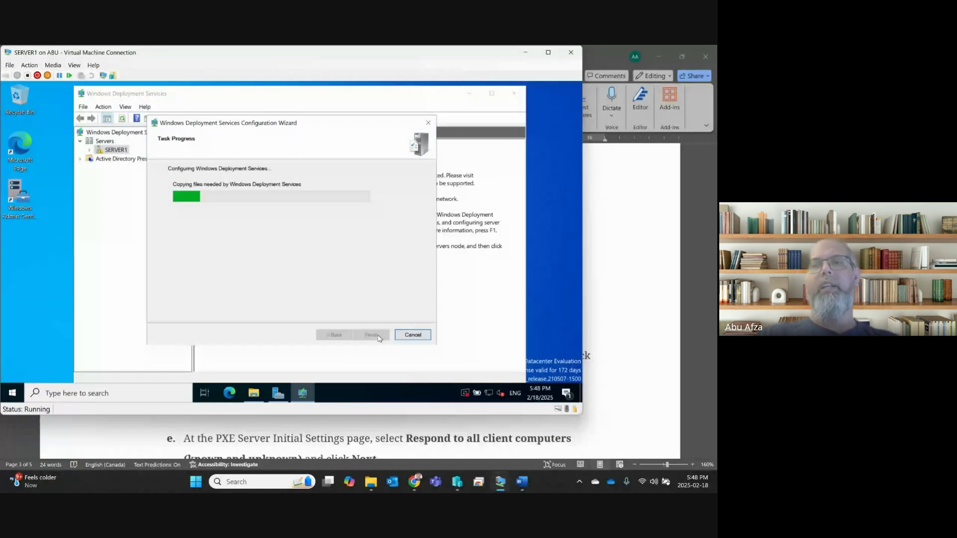
- Read steps 7 to 10 of the Project 3-3 instructions in Word, covering the boot and install images, and return to SERVER1
click(631, 374)
scroll(361, 366, down, 3)
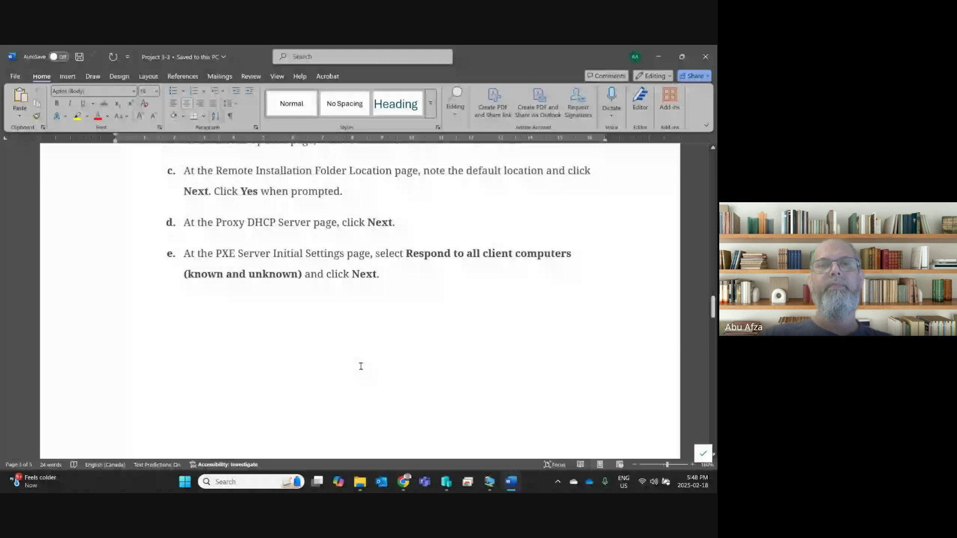
scroll(360, 366, down, 5)
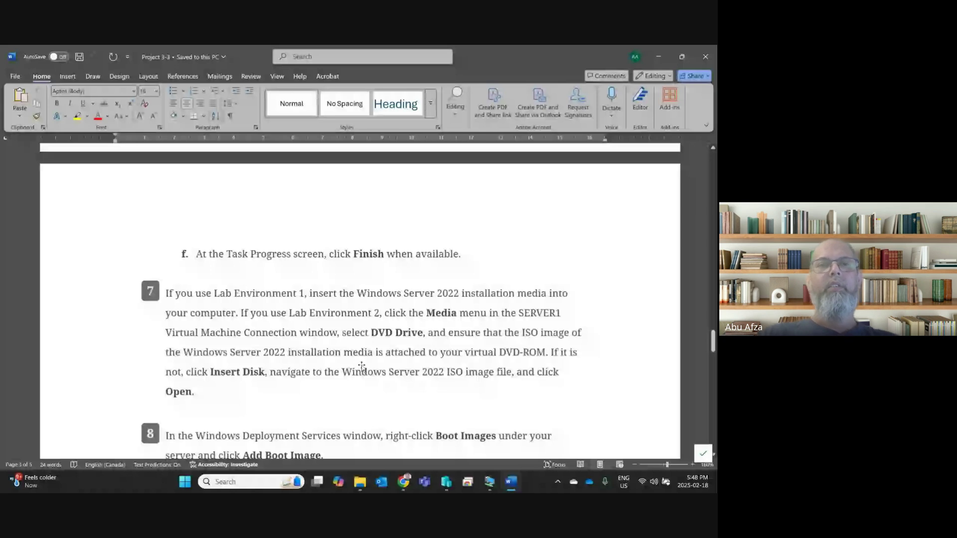
scroll(324, 348, down, 1)
scroll(324, 348, down, 2)
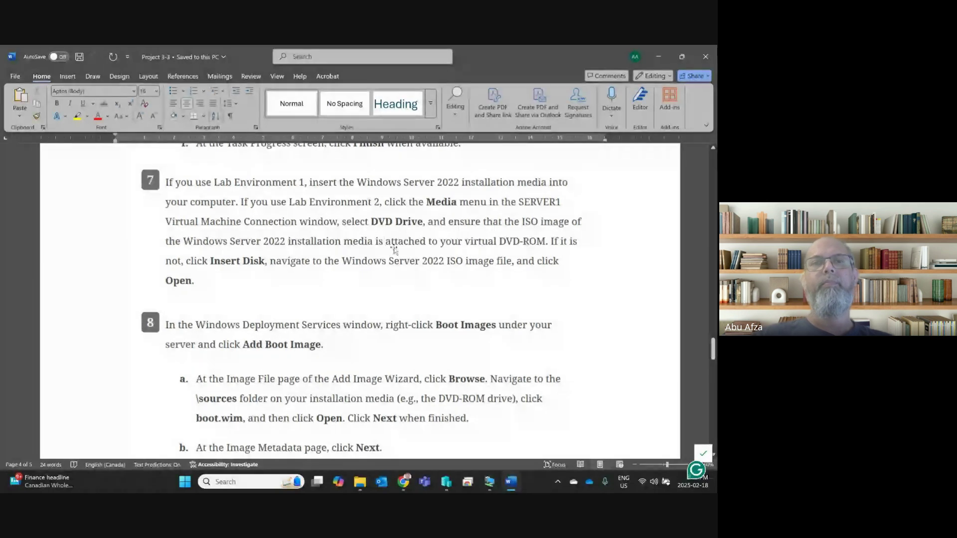
scroll(351, 307, down, 1)
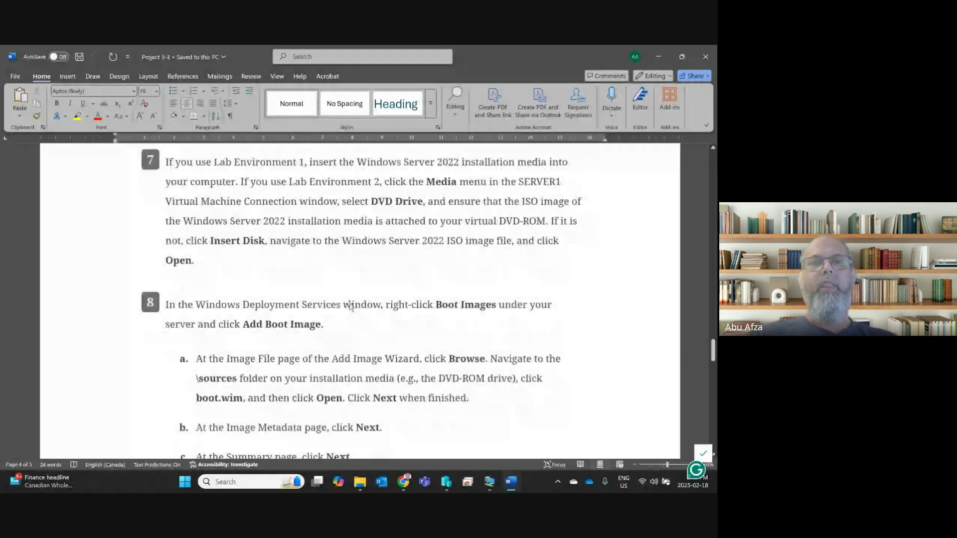
scroll(370, 340, down, 3)
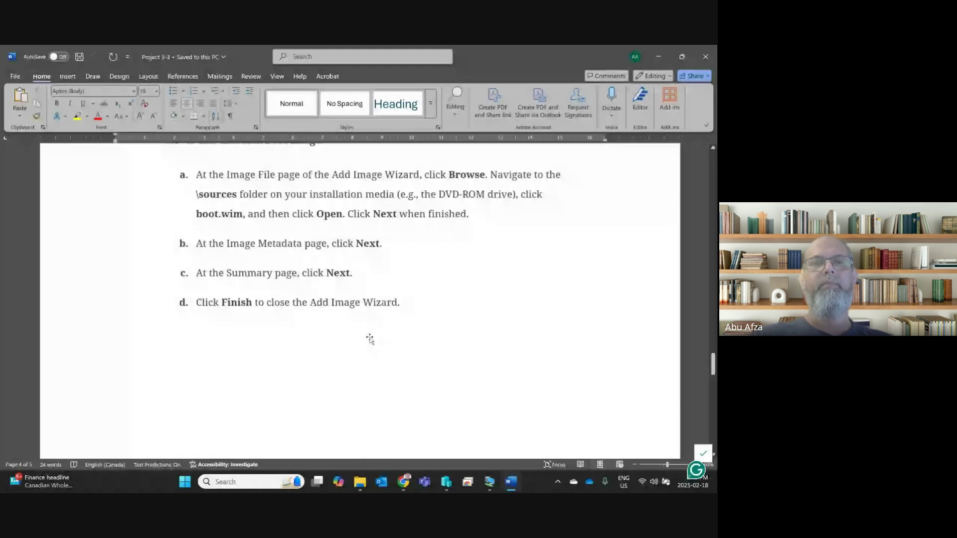
scroll(370, 340, down, 3)
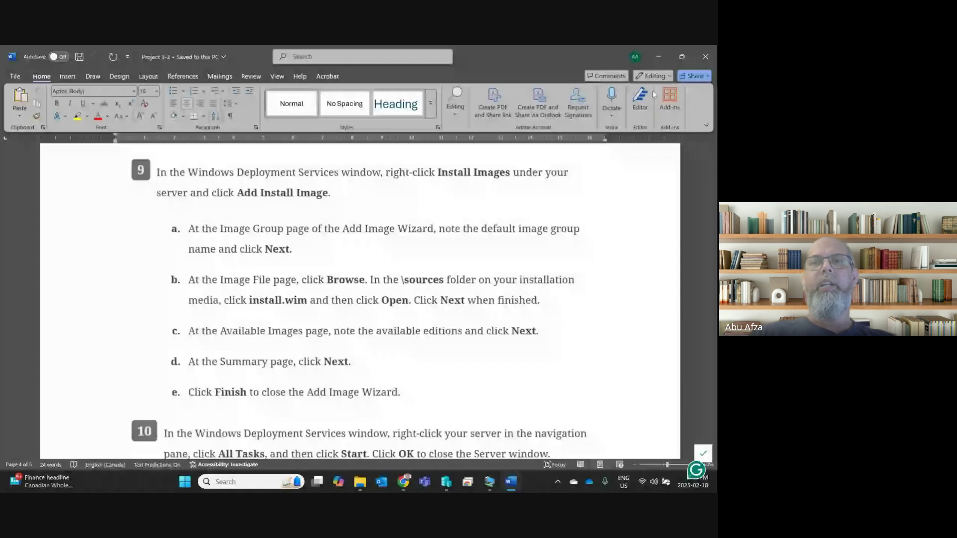
click(658, 57)
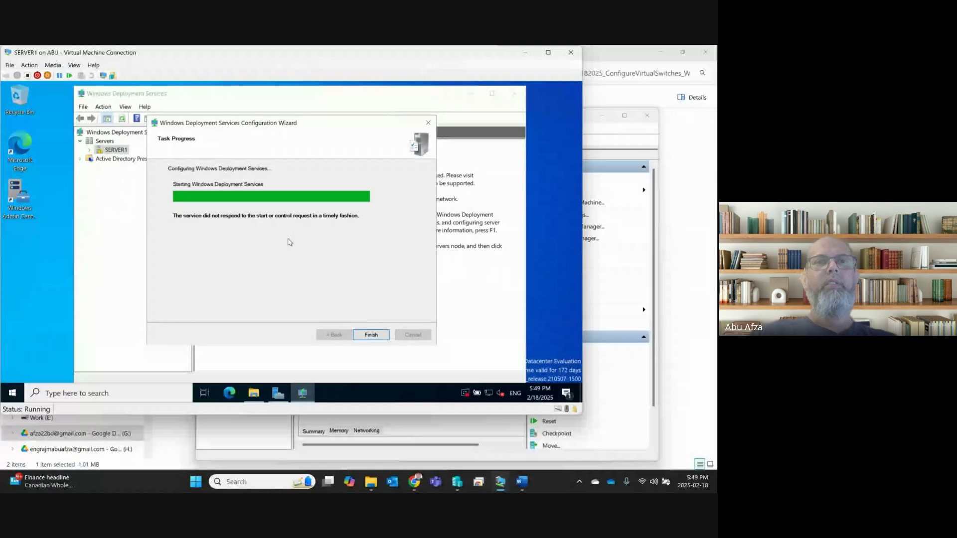
- Finish the WDS configuration wizard, and expand SERVER1 to view its Install Images and Boot Images folders
click(371, 335)
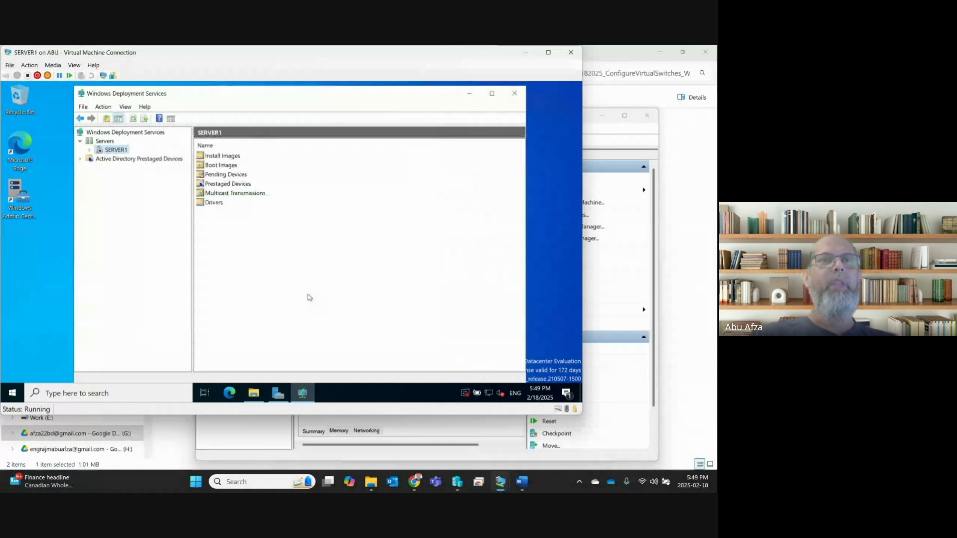
click(89, 150)
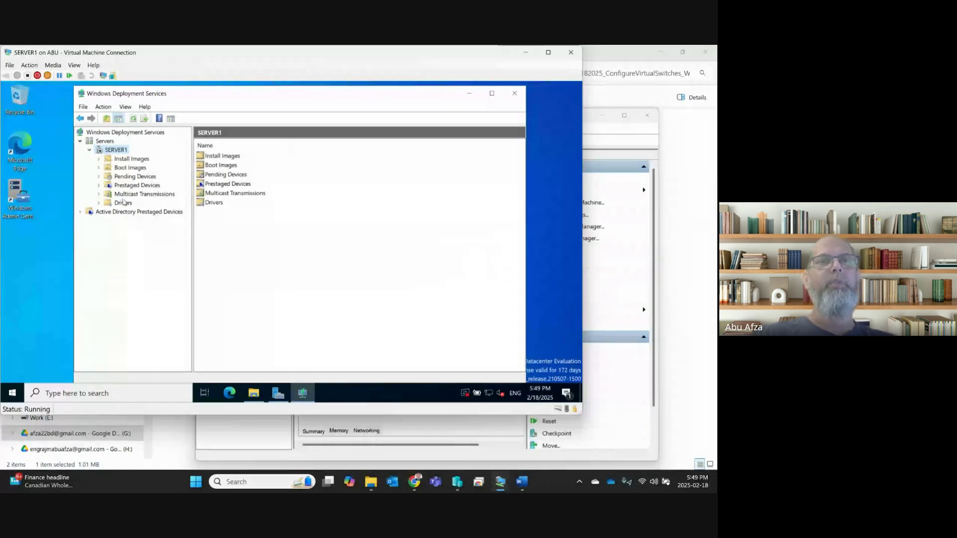
click(113, 160)
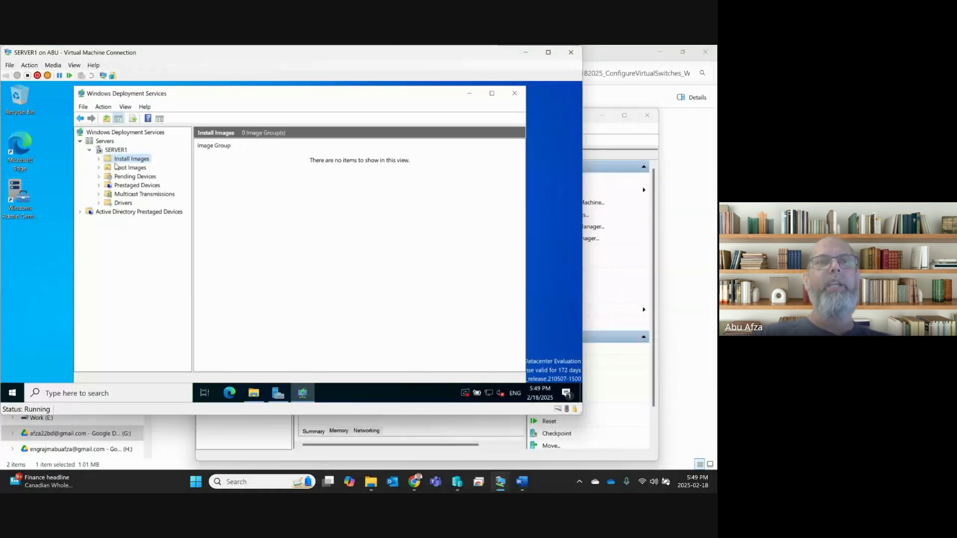
click(116, 167)
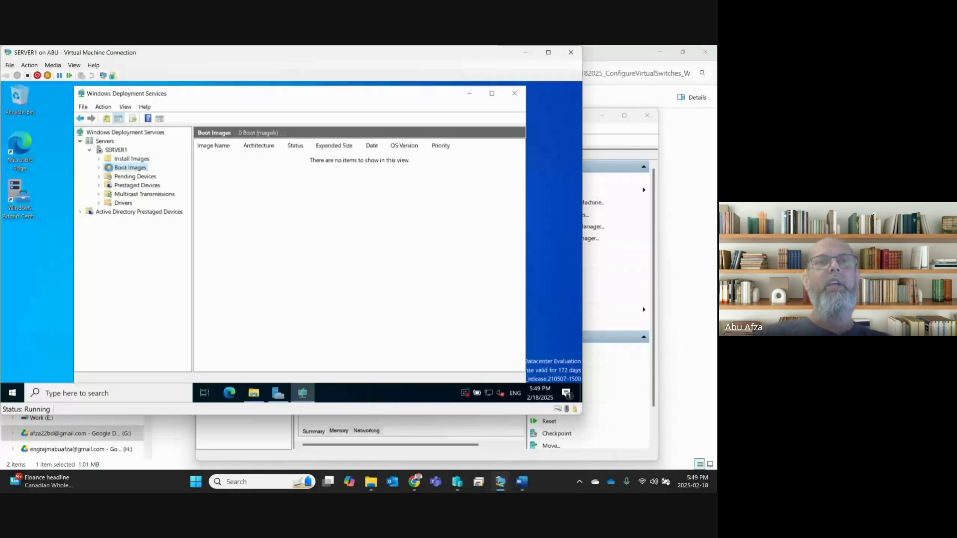
- Start adding an install image under Install Images, creating an image group named WinServer2022
click(111, 159)
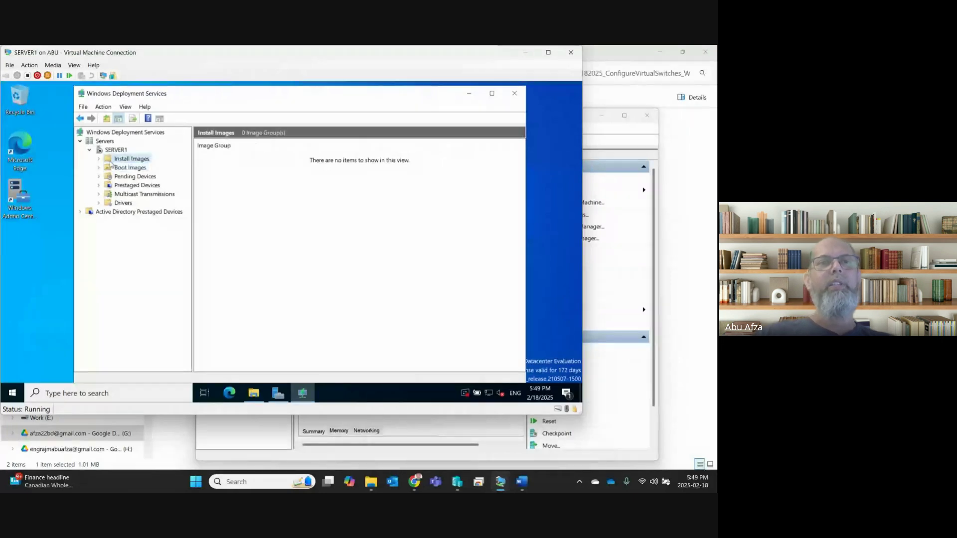
right_click(110, 164)
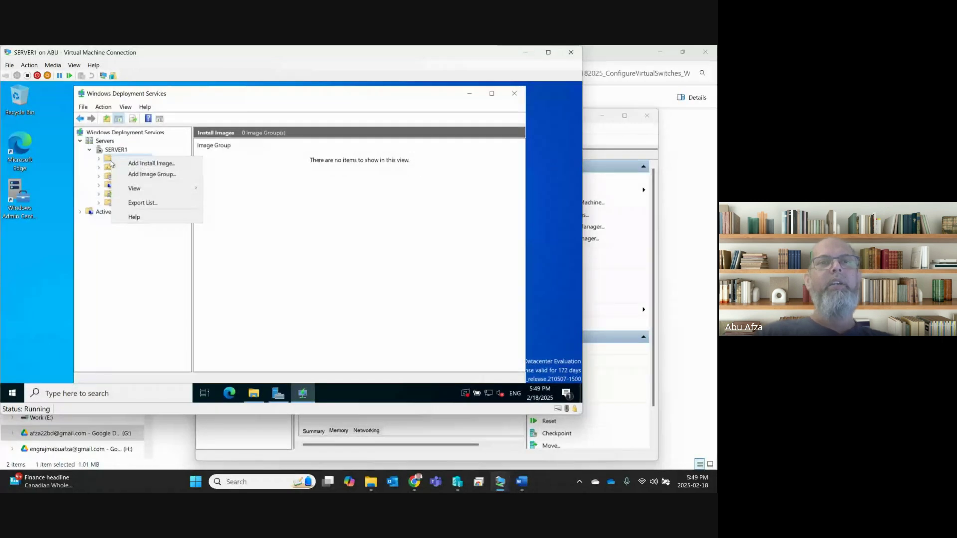
right_click(144, 161)
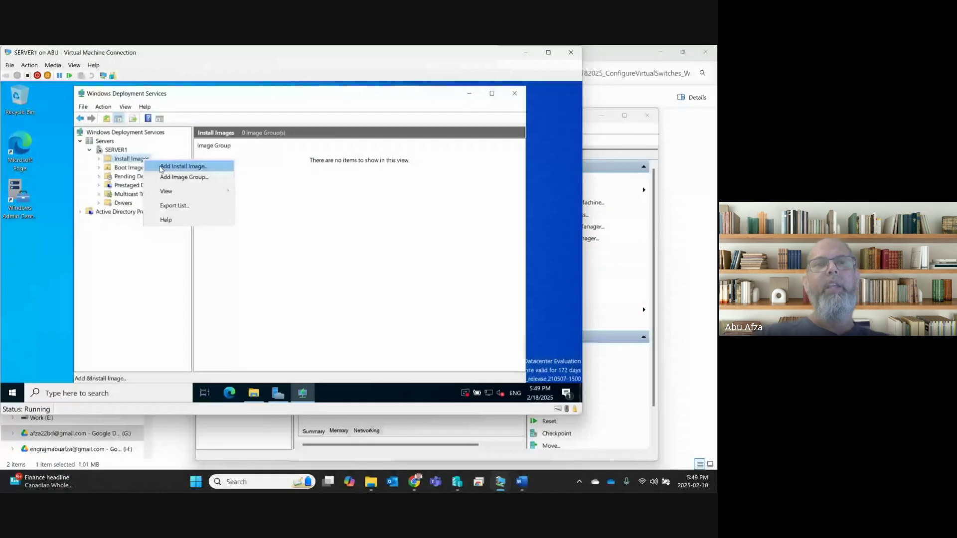
click(161, 167)
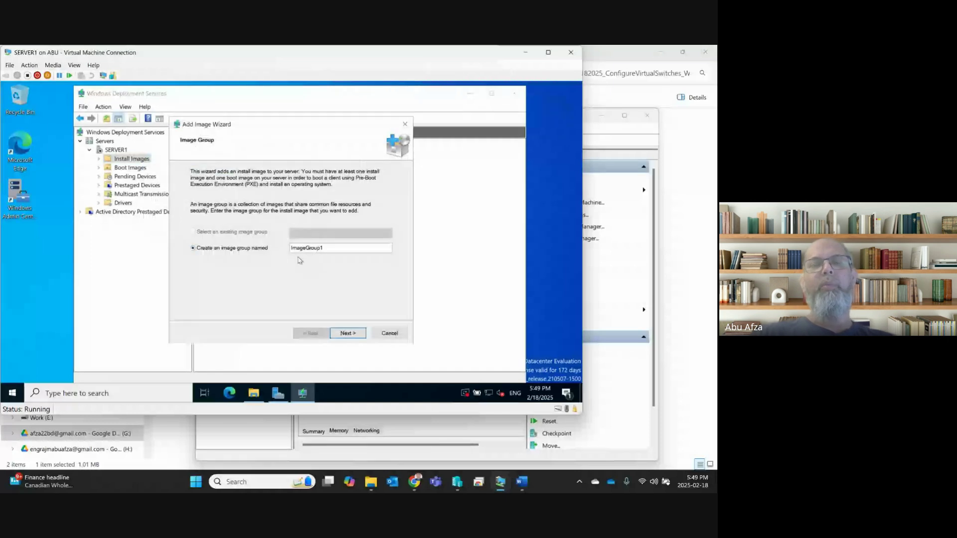
double_click(326, 249)
text(Wi)
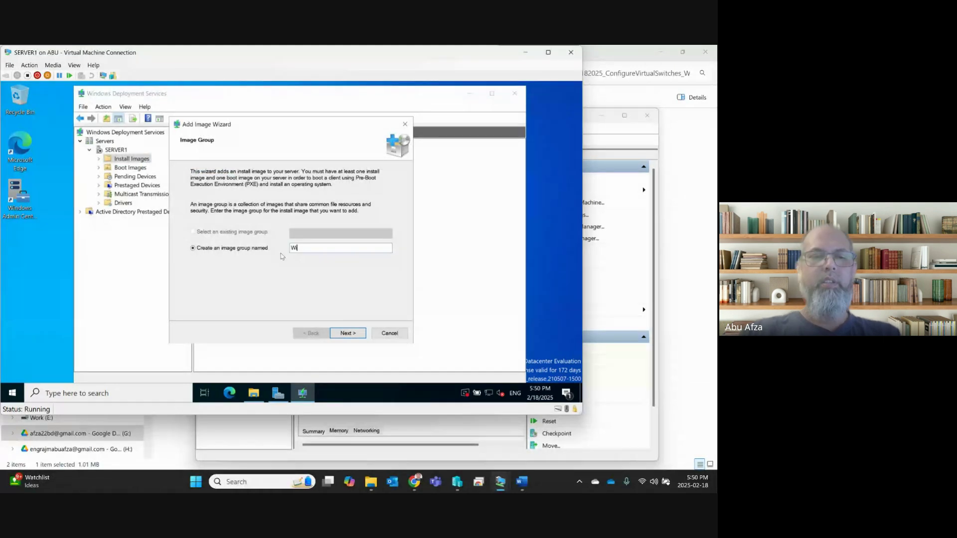
text(nS)
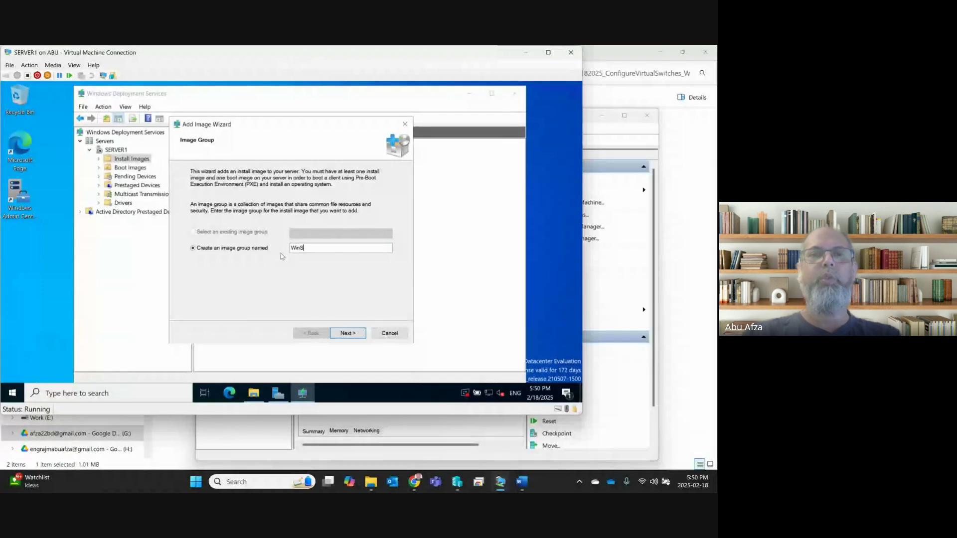
text(erver20)
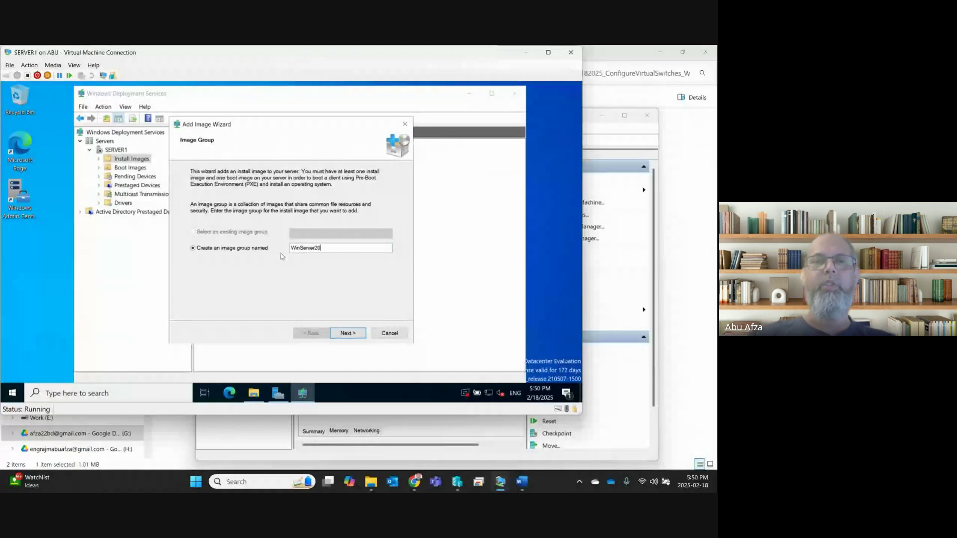
text(222)
key(BackSpace)
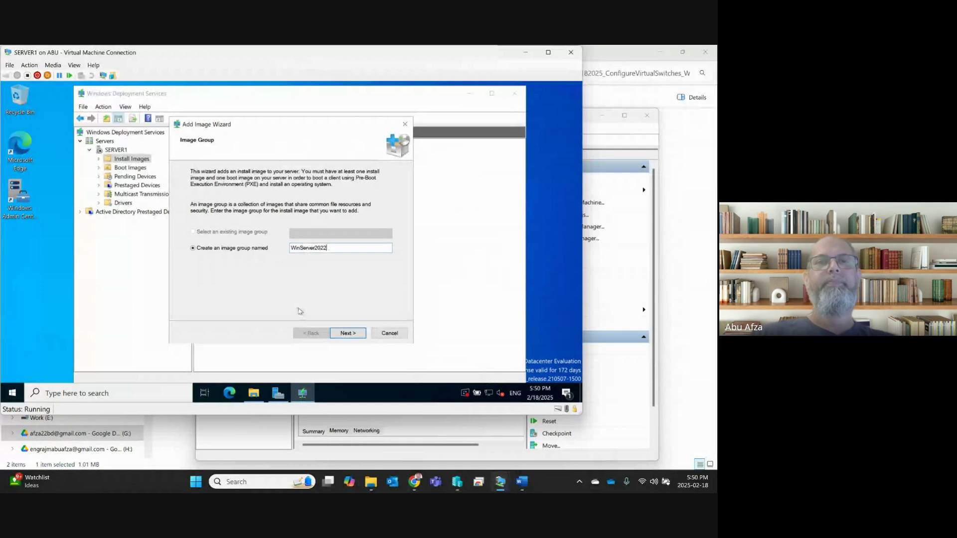
click(355, 336)
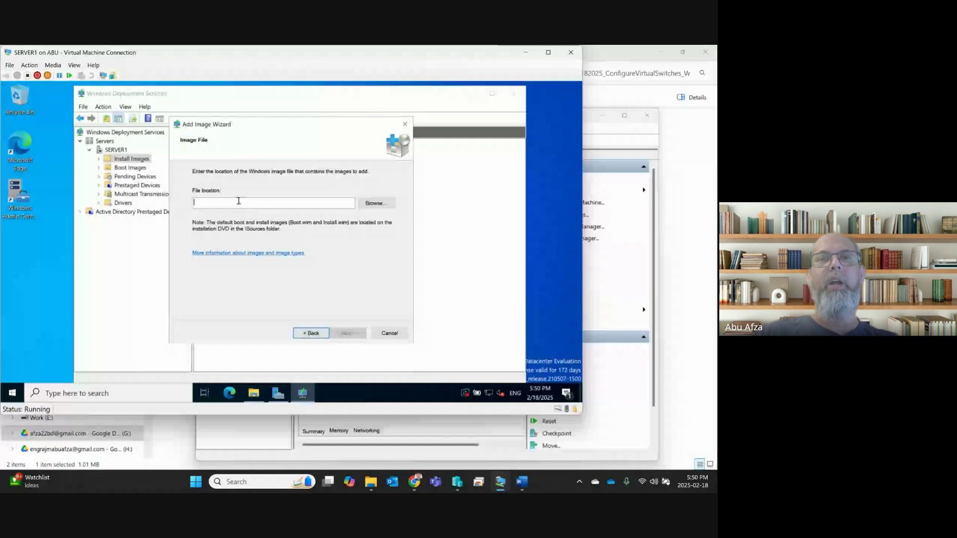
- Use install.wim from the sources folder on DVD drive D: as the install image file
click(371, 208)
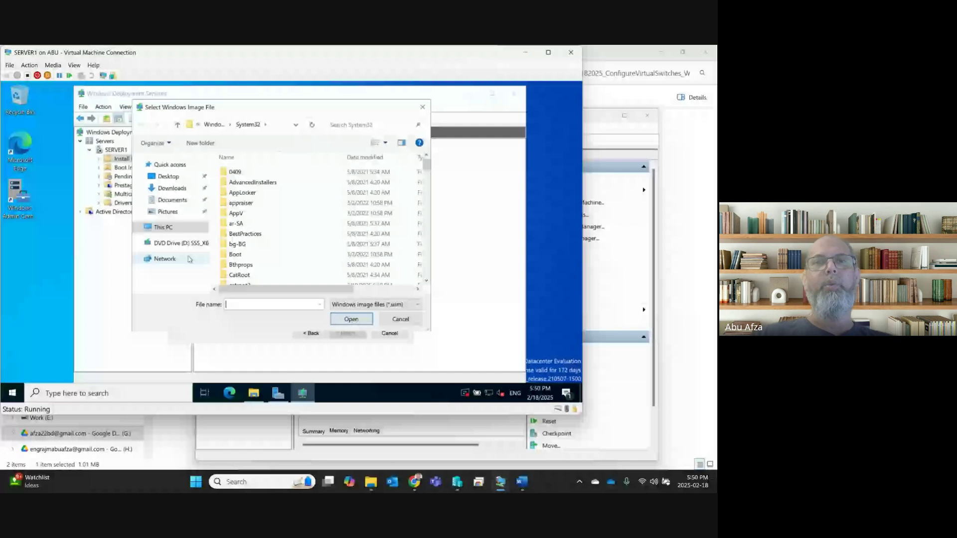
click(180, 243)
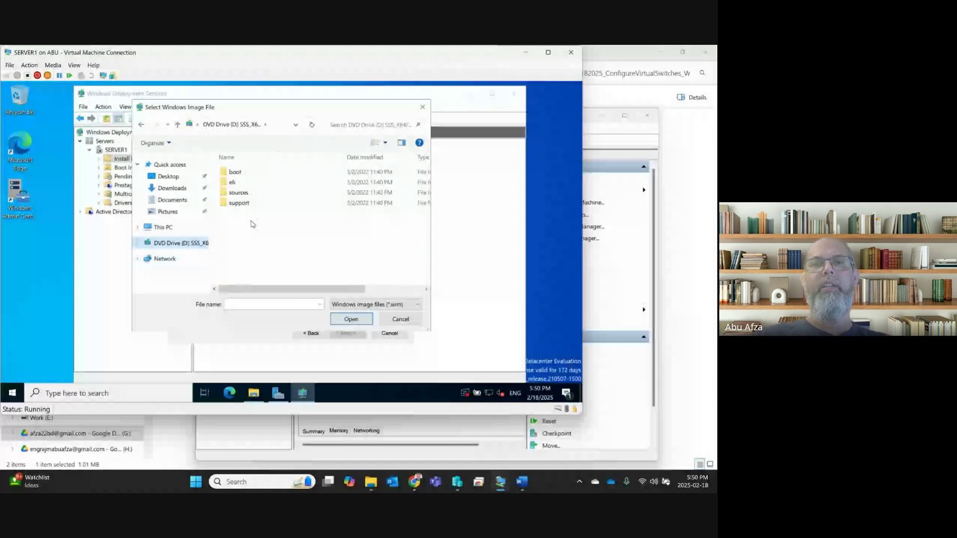
double_click(238, 192)
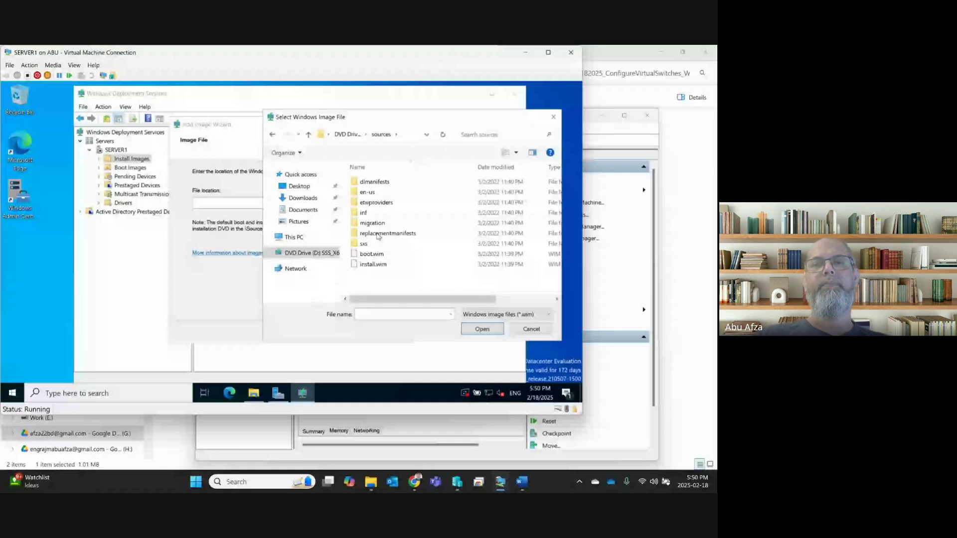
click(369, 266)
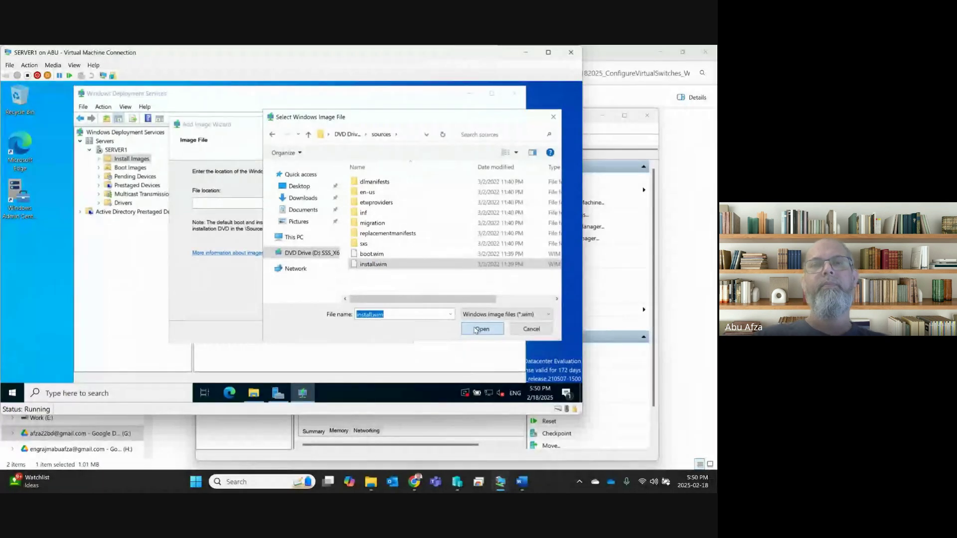
click(475, 329)
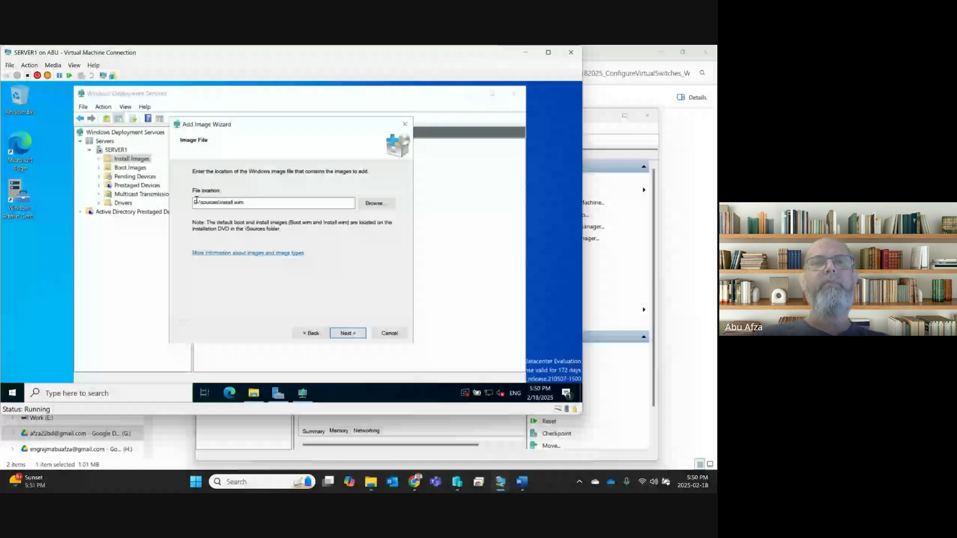
key(Return)
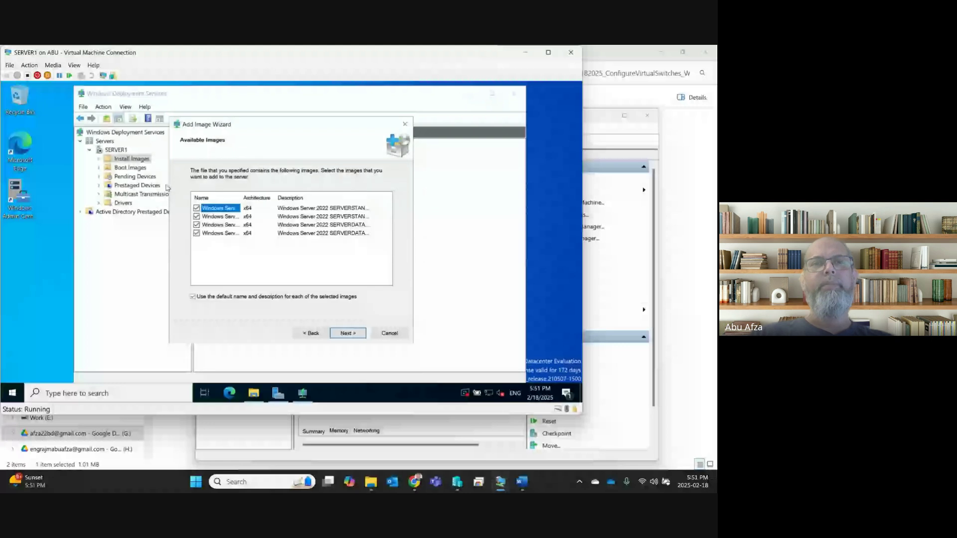
- Add all listed Windows Server 2022 editions with their default names and descriptions, and finish the Add Image Wizard
click(347, 333)
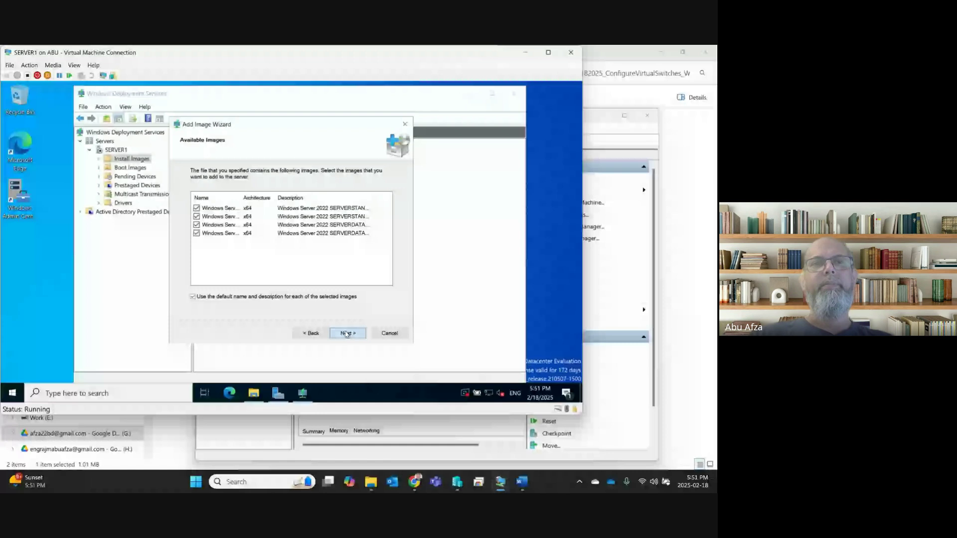
click(346, 334)
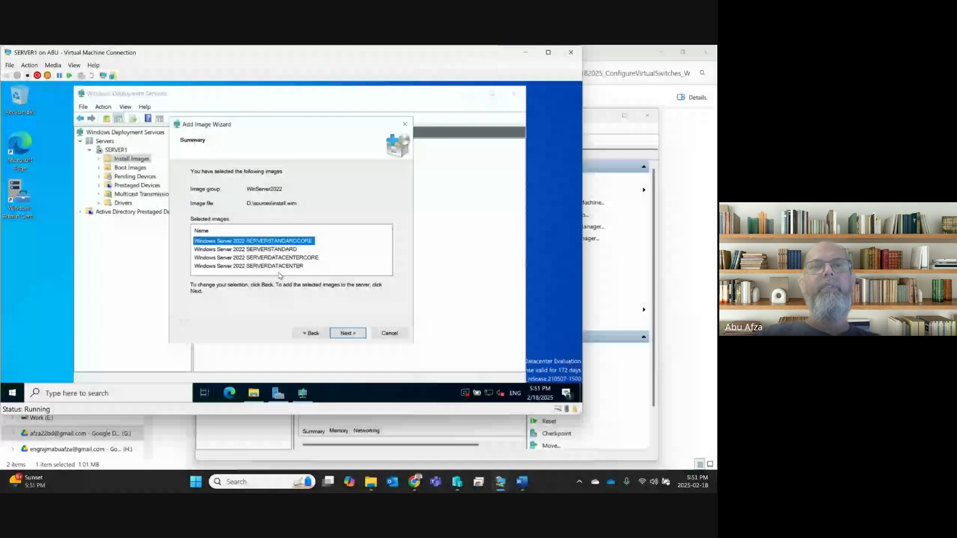
click(357, 334)
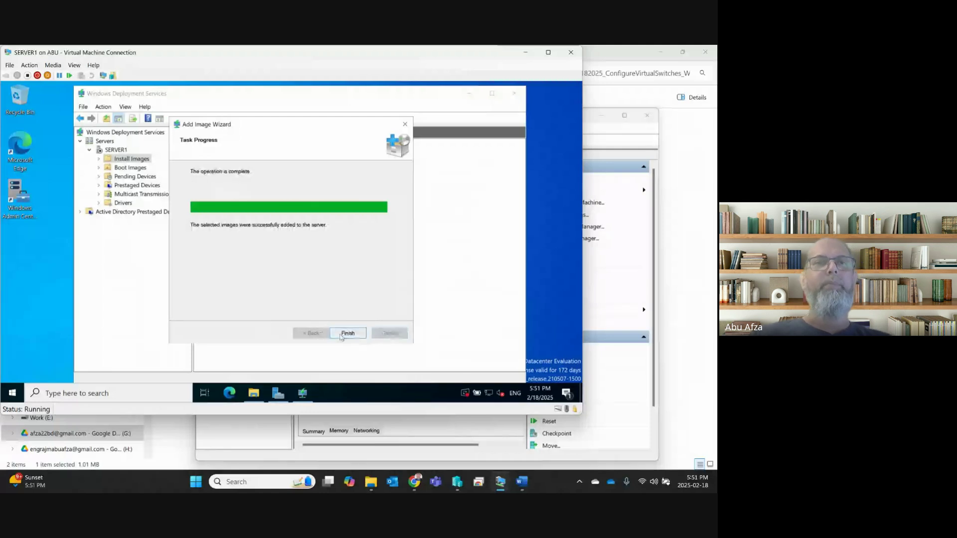
click(361, 336)
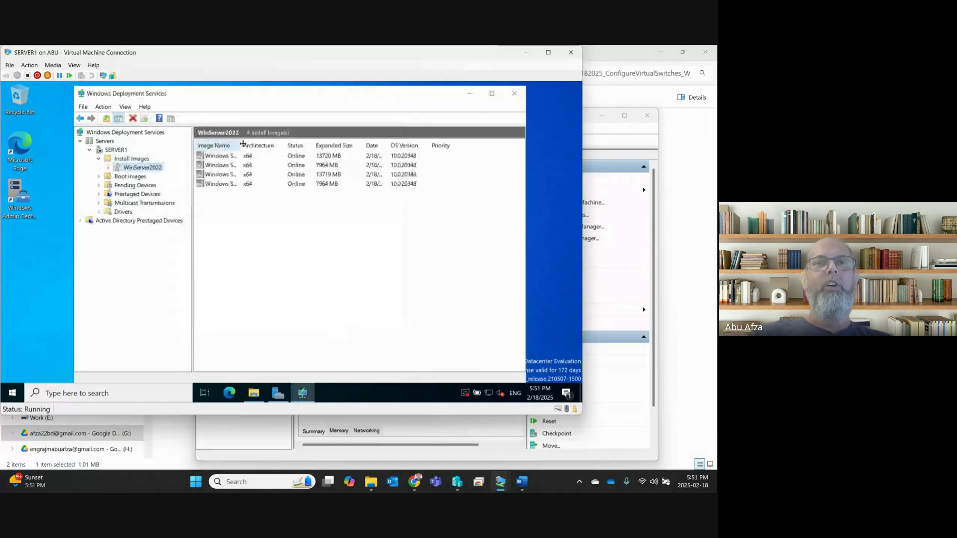
- Widen the Image Name column of the WinServer2022 group to fit the full image names
drag(242, 144, 293, 146)
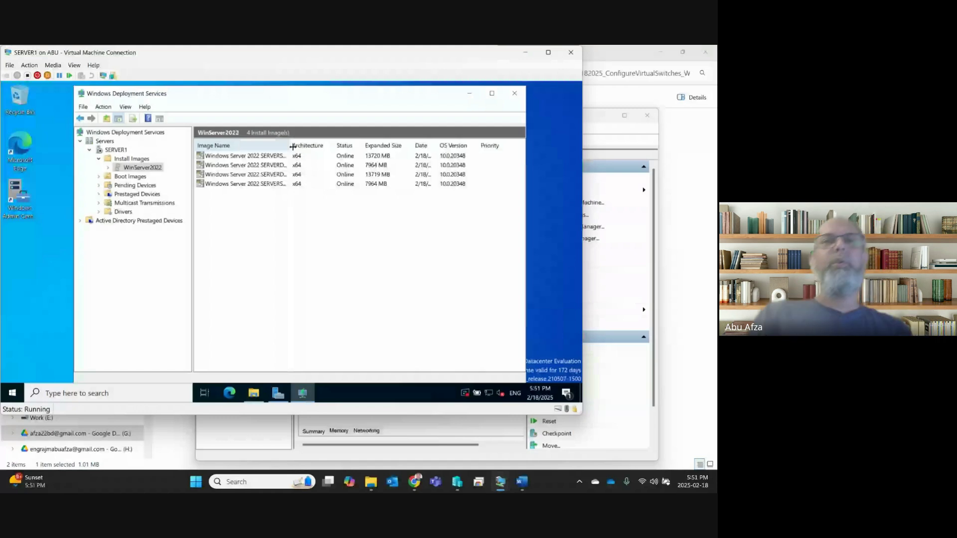
drag(293, 147, 321, 145)
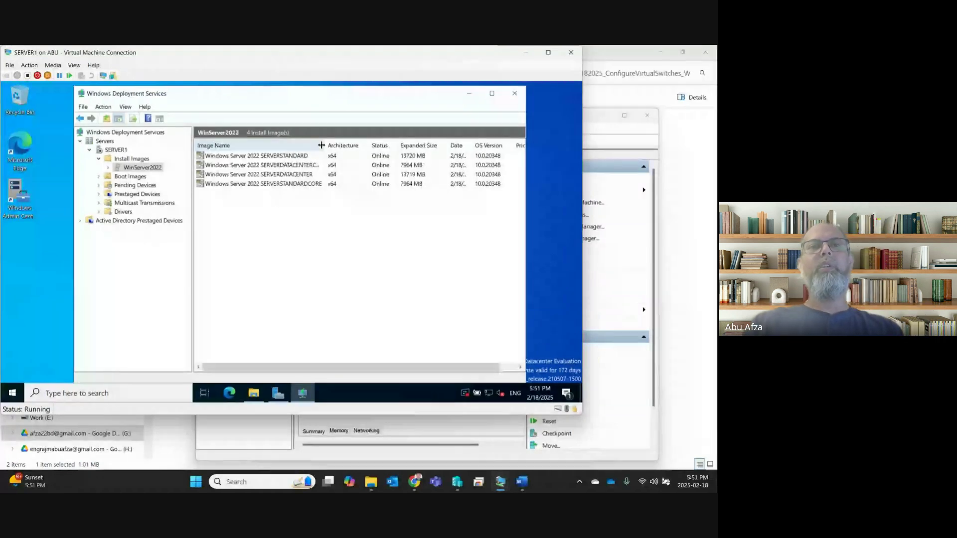
double_click(321, 145)
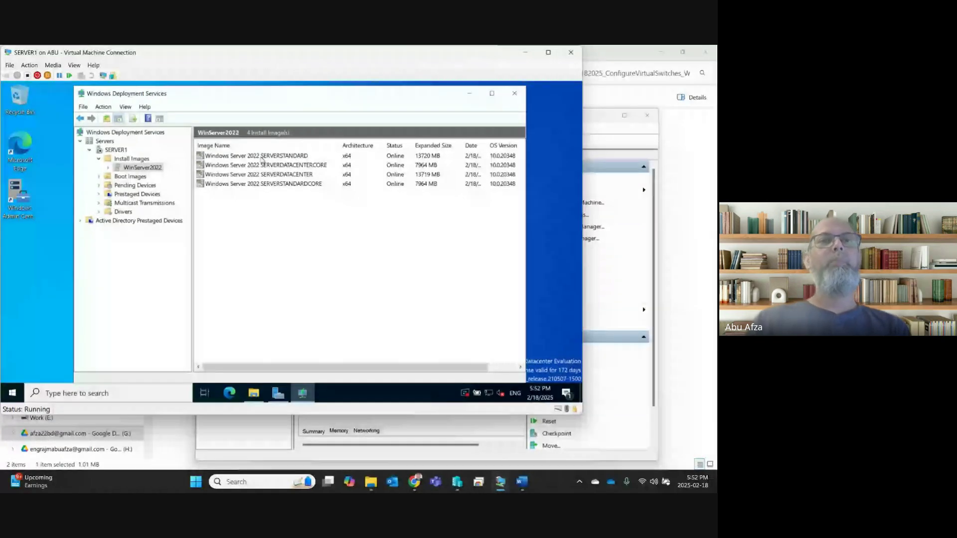
- Add D:\sources\boot.wim under Boot Images with its default name and description, and widen the Image Name column
right_click(116, 180)
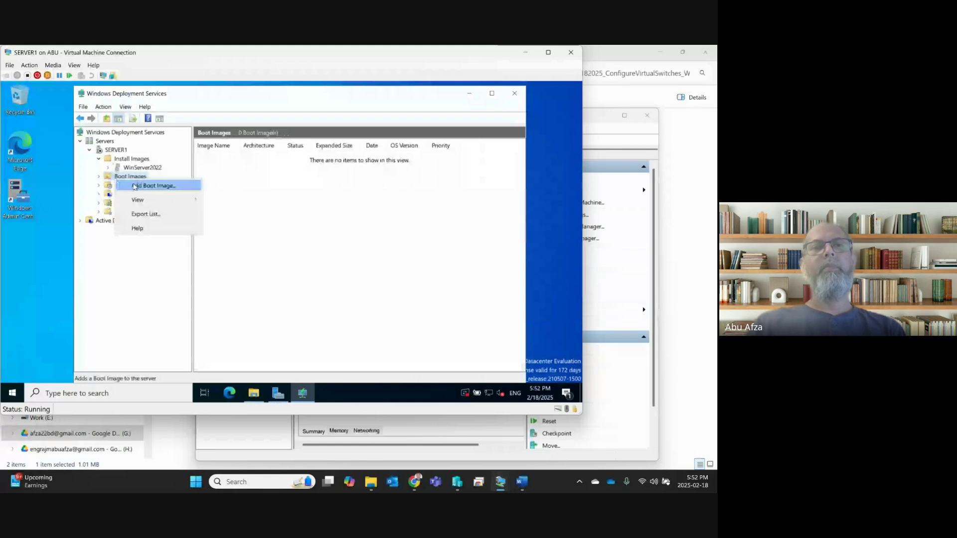
click(135, 187)
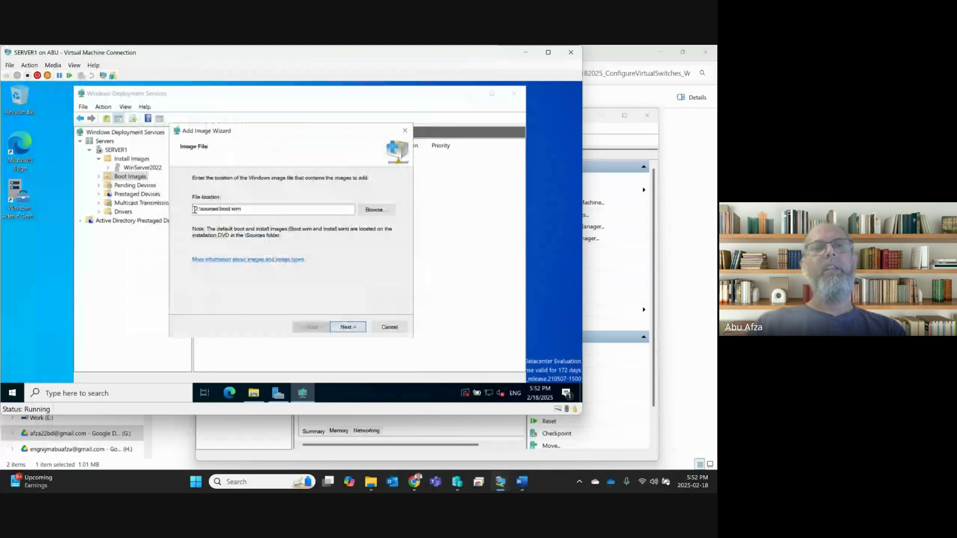
click(349, 327)
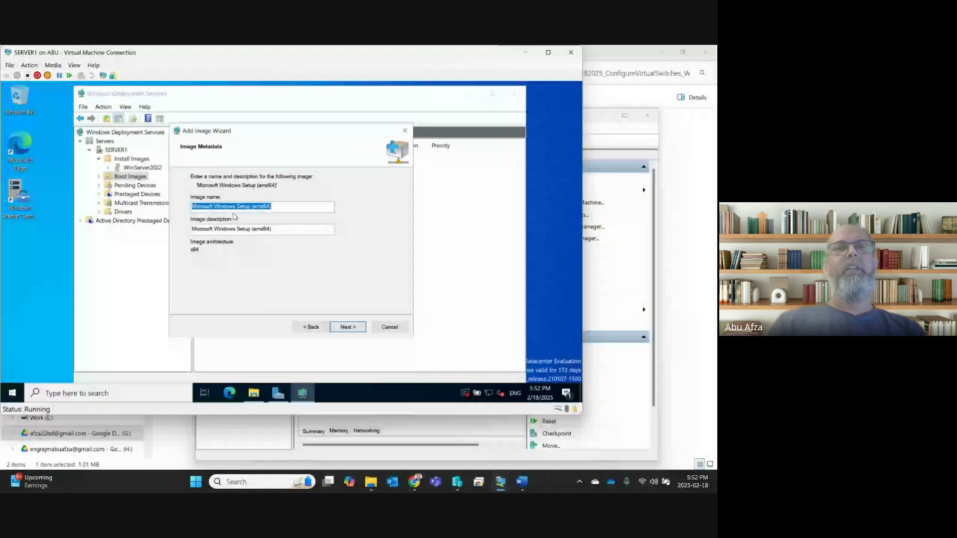
click(354, 328)
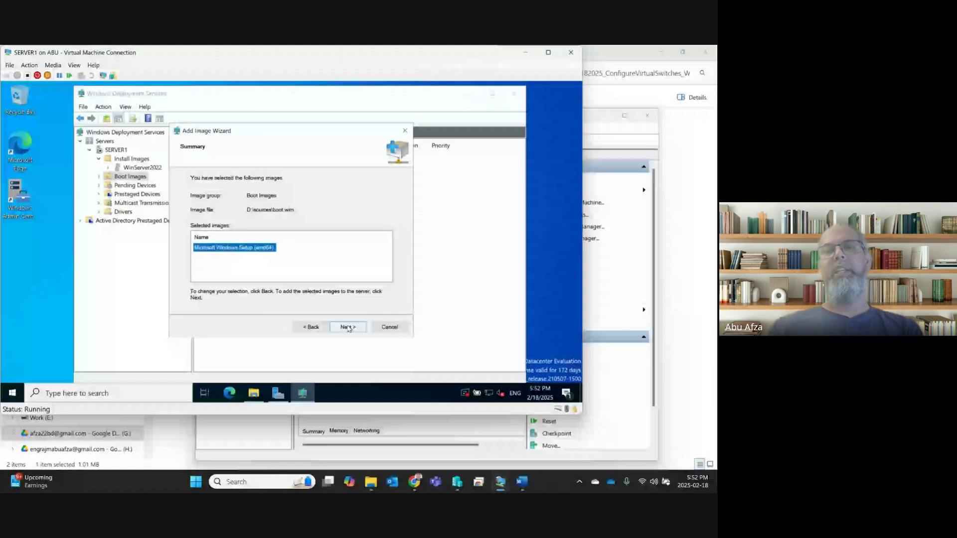
click(348, 327)
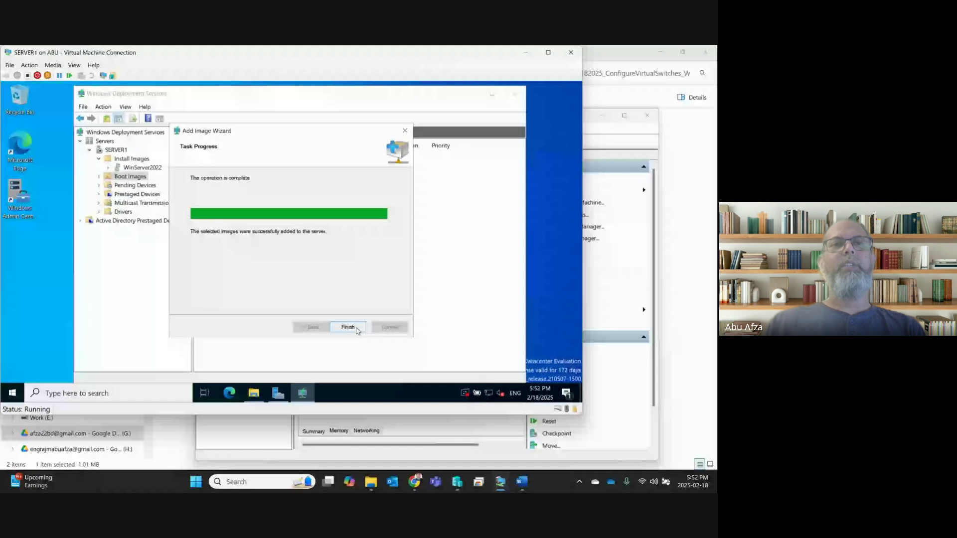
click(348, 327)
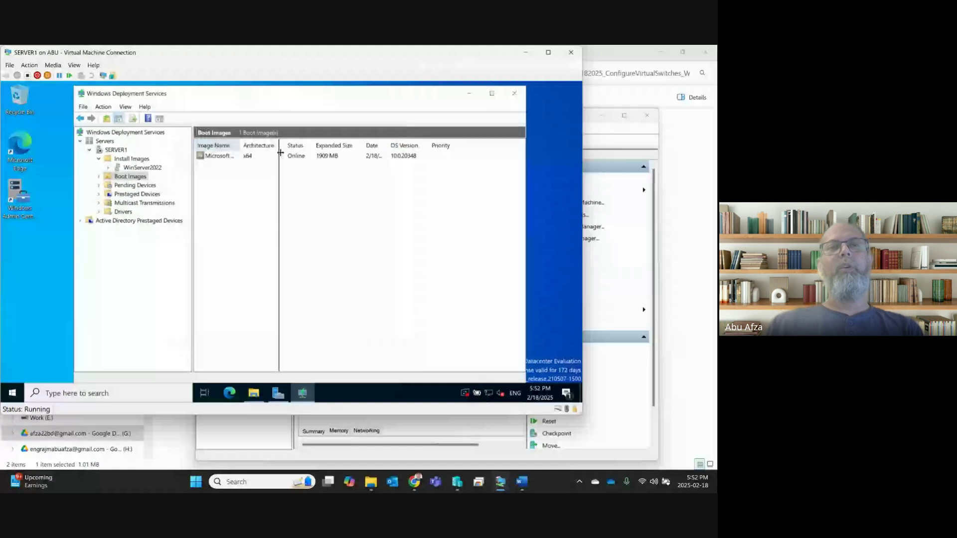
drag(279, 145, 284, 186)
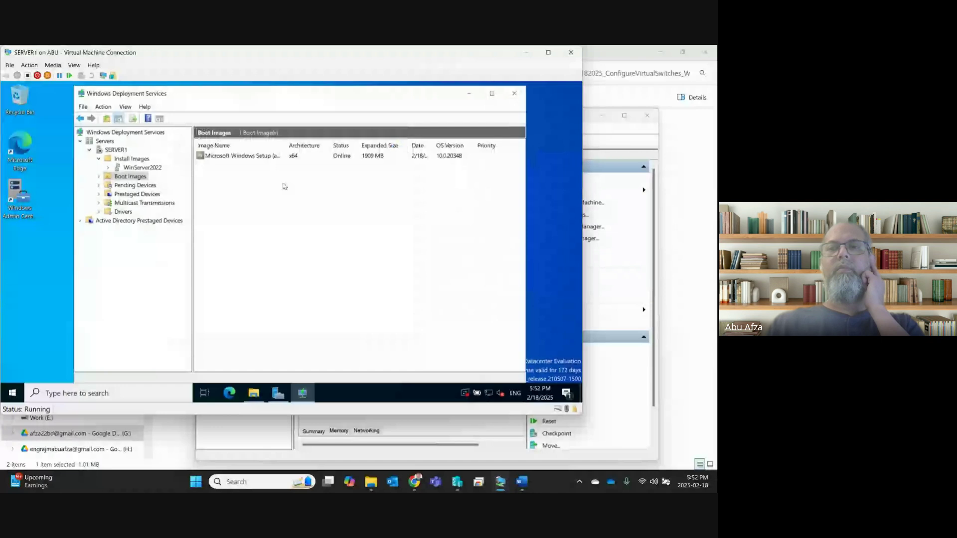
- Check steps 10 and 11 of the Project 3-3 instructions in Word and return to the SERVER1 virtual machine
click(522, 481)
mouse_move(489, 481)
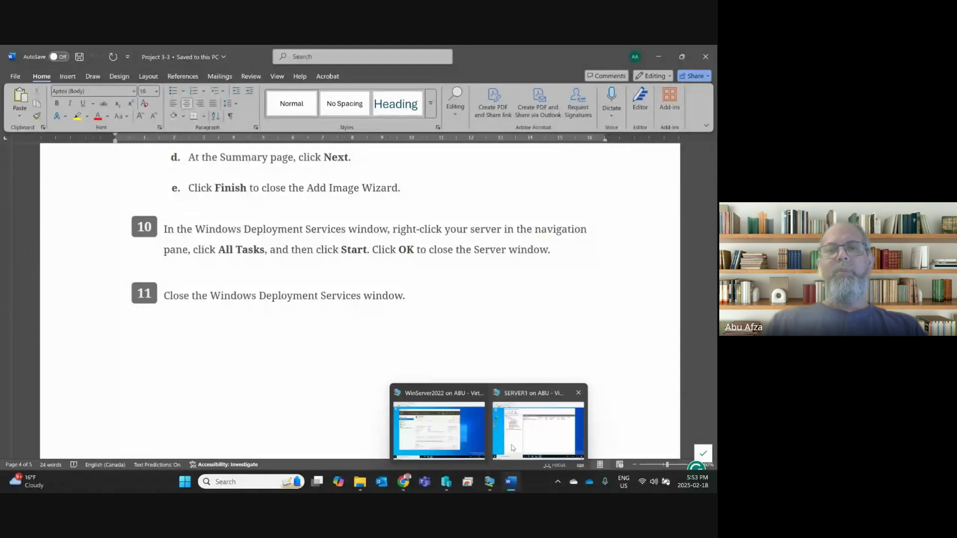
click(538, 428)
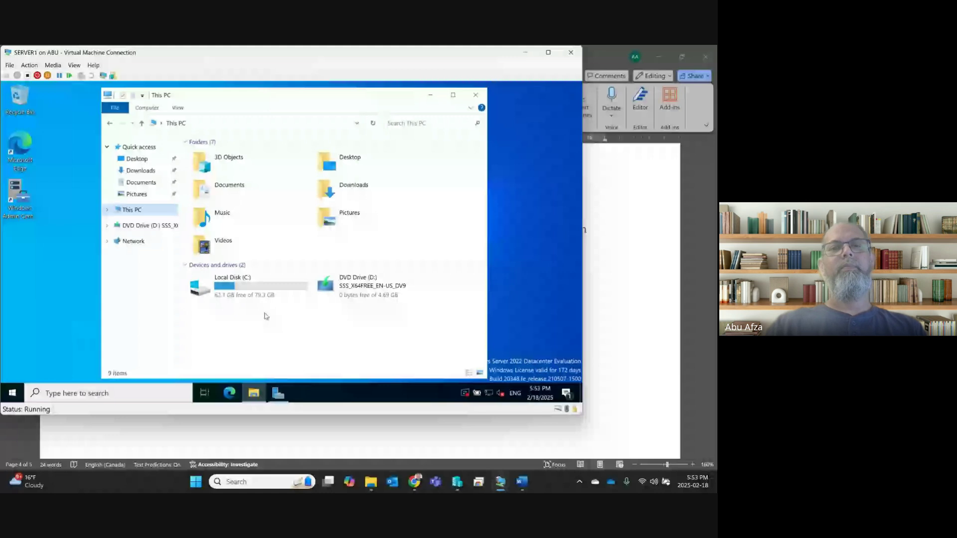
- Minimize the This PC window on SERVER1 and switch to the Google Meet meeting in Chrome
click(430, 94)
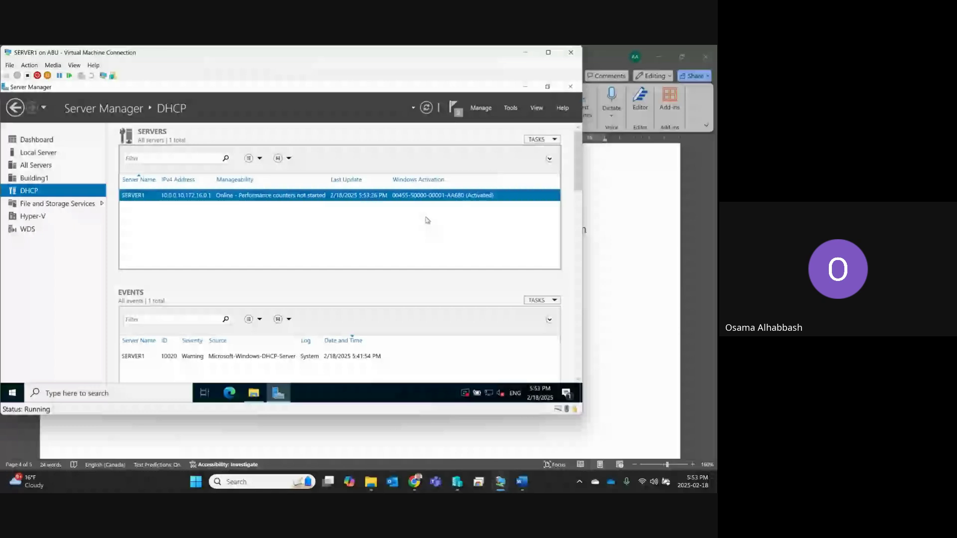
click(422, 482)
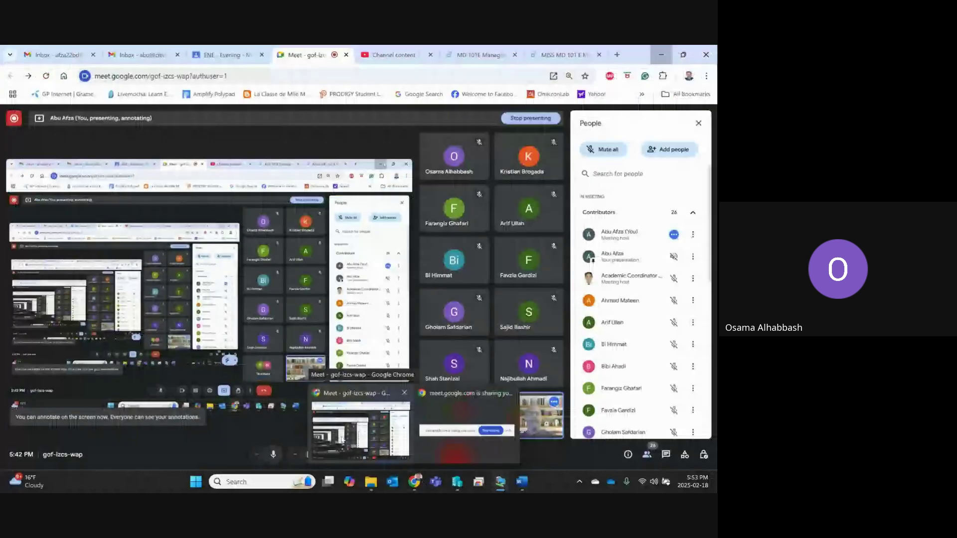